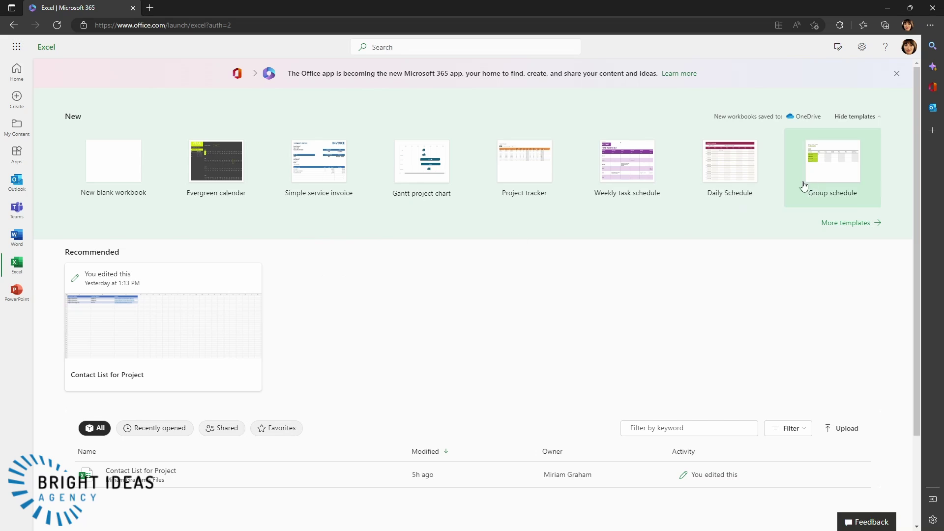
- Open the OneDrive folder holding Contact List for Project.xlsx in a new tab
{"action": "left_click", "coordinate": [910, 48]}
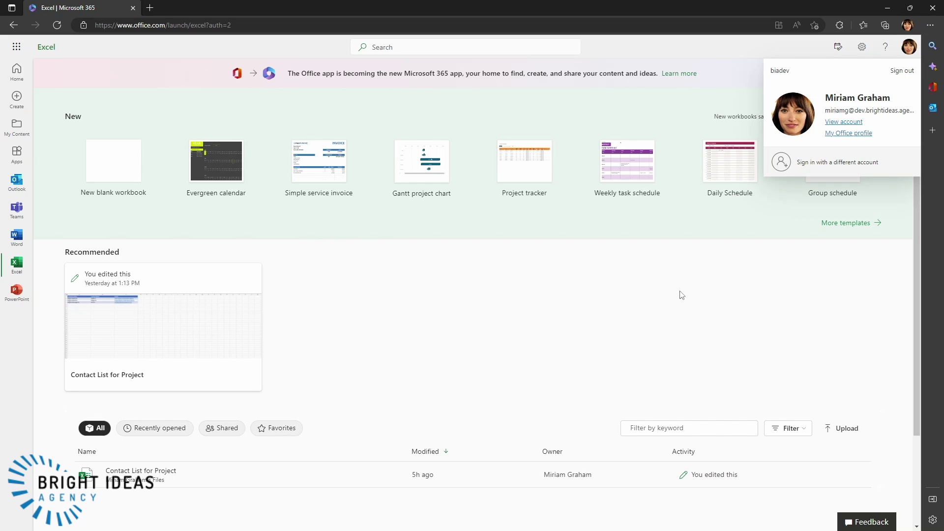
{"action": "left_click", "coordinate": [375, 404]}
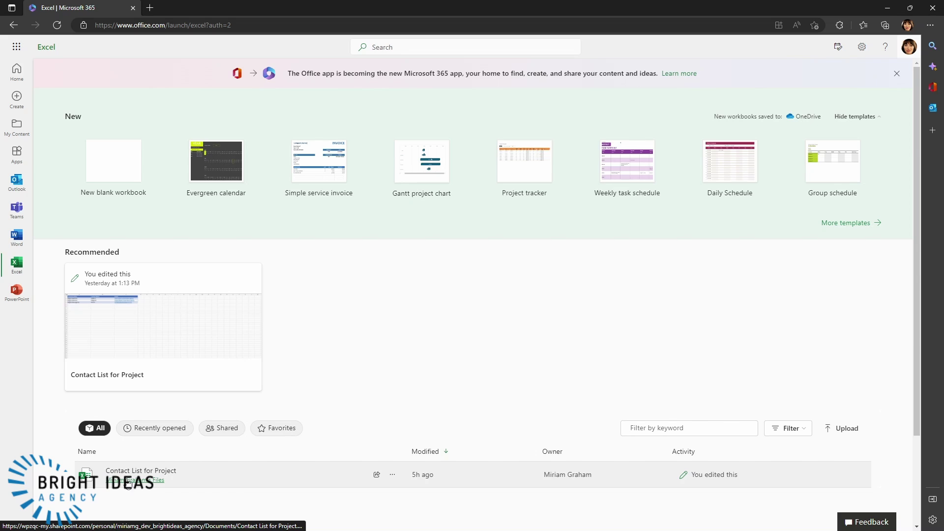
{"action": "left_click", "coordinate": [128, 481]}
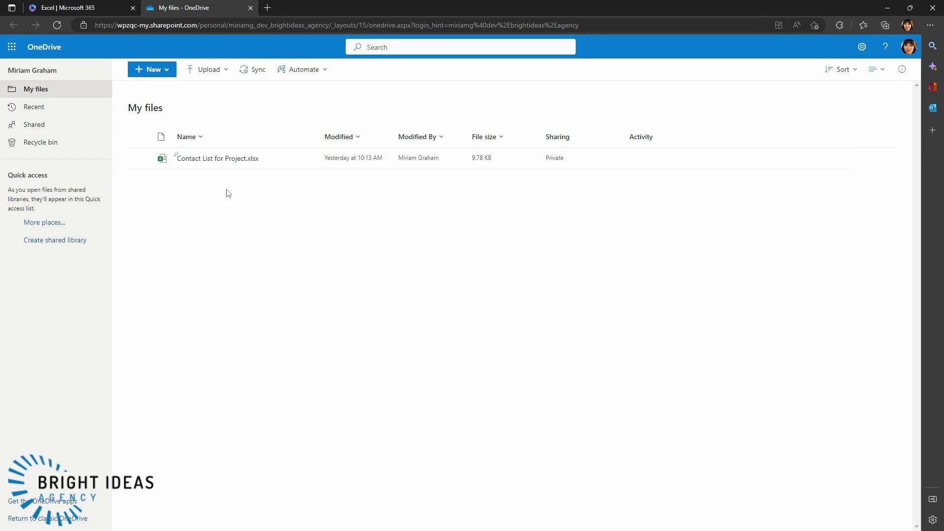
- Open Contact List for Project.xlsx from My files in Excel for the web
{"action": "left_click", "coordinate": [192, 158]}
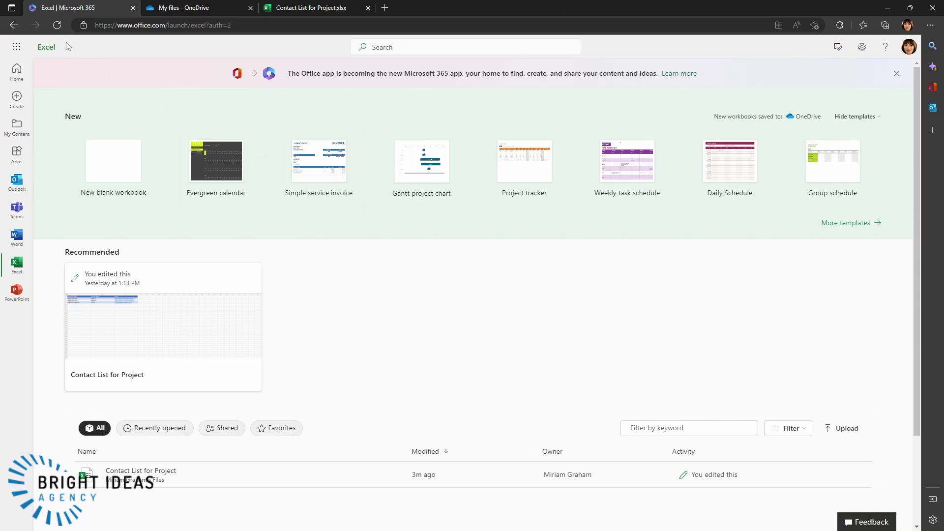
- In Microsoft Lists, start a new list from Excel using Contact List for Project.xlsx
{"action": "left_click", "coordinate": [16, 46]}
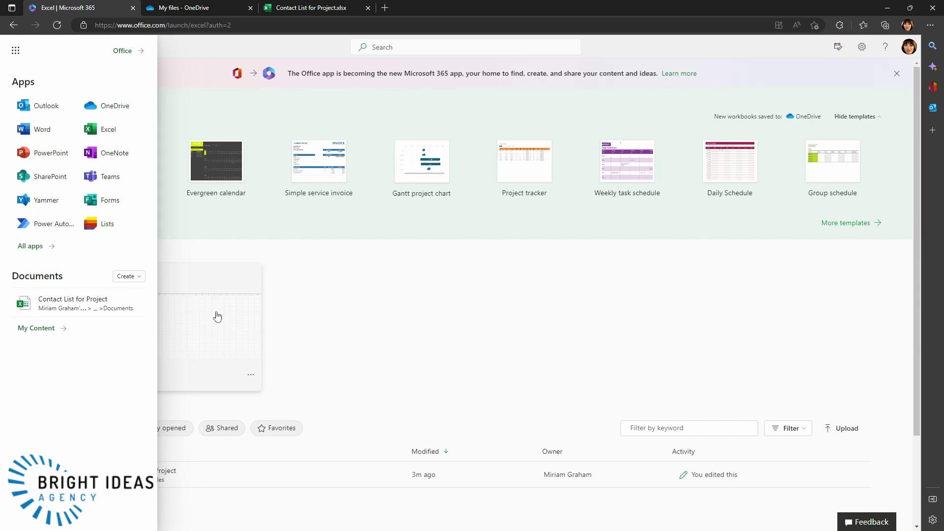
{"action": "left_click", "coordinate": [92, 227]}
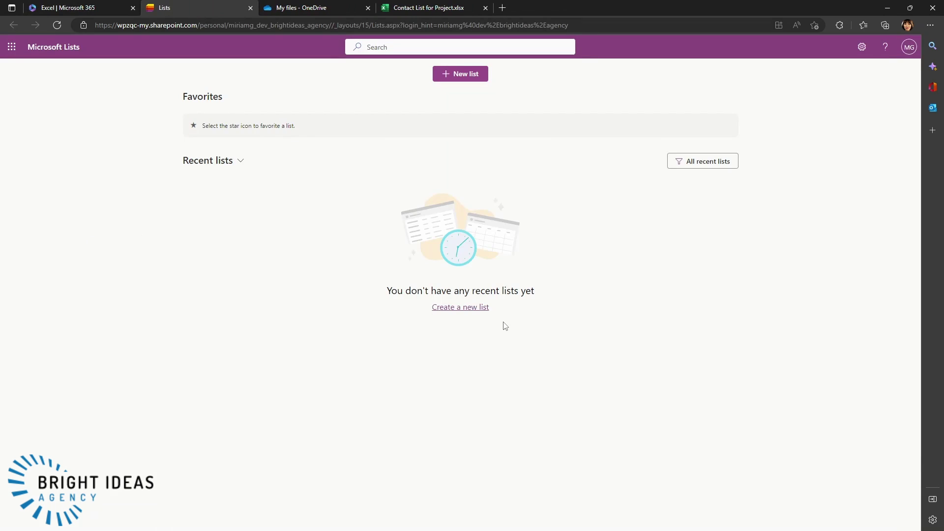
{"action": "left_click", "coordinate": [465, 75]}
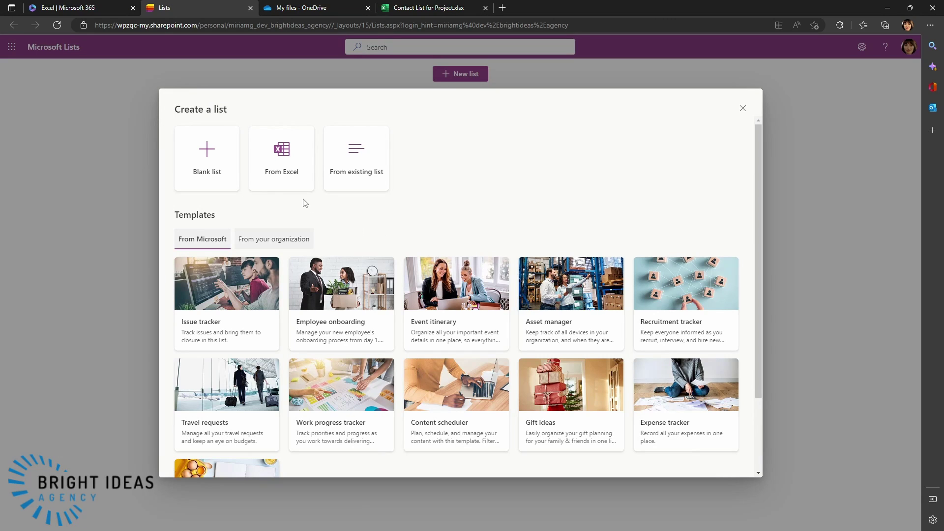
{"action": "left_click", "coordinate": [287, 166]}
{"action": "left_click", "coordinate": [247, 261]}
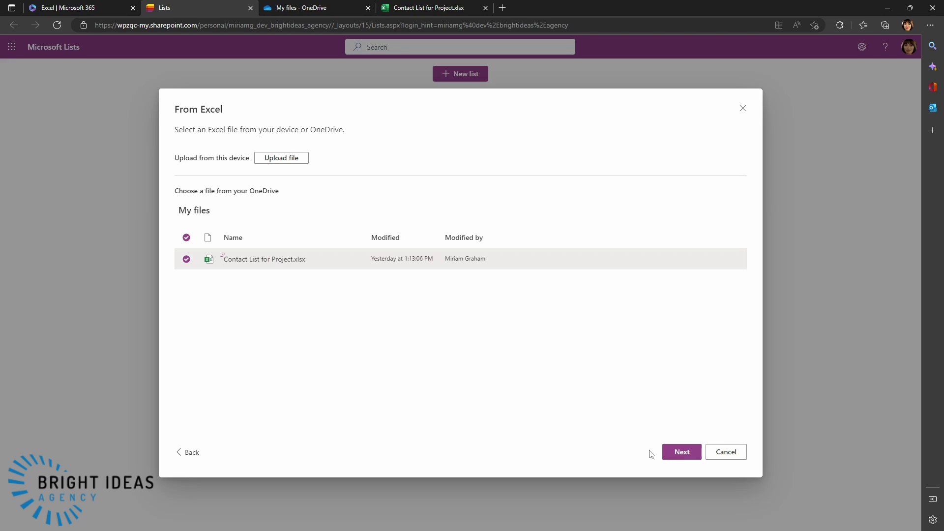
- Keep Table1 and its column types, then create the Contact List for Project list
{"action": "left_click", "coordinate": [681, 451]}
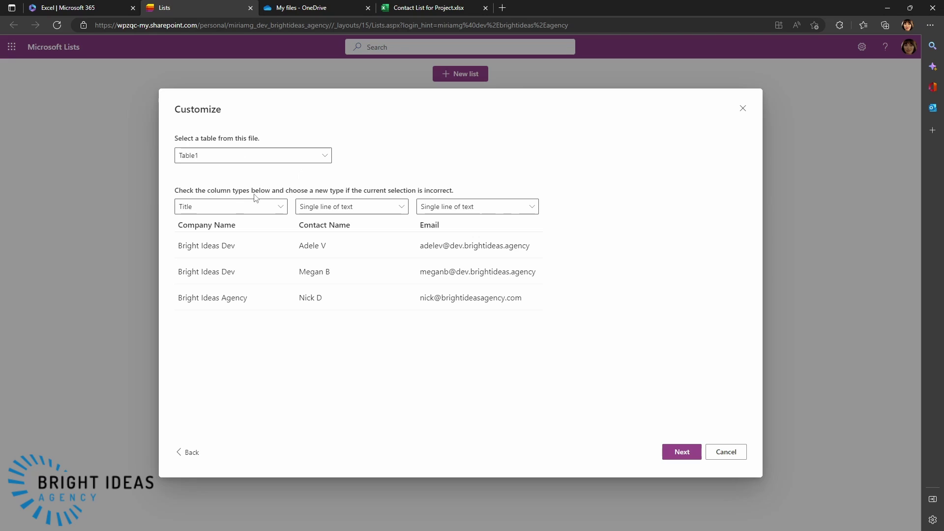
{"action": "left_click", "coordinate": [241, 154]}
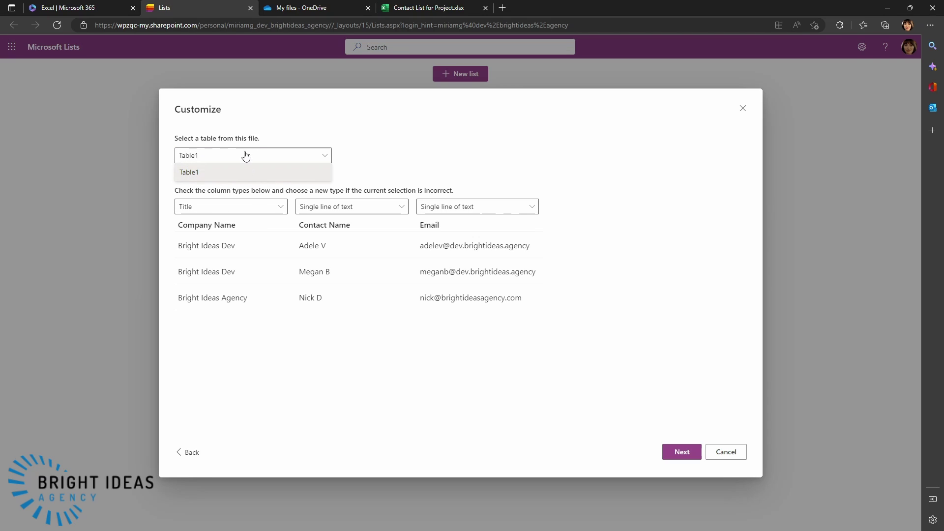
{"action": "left_click", "coordinate": [379, 157]}
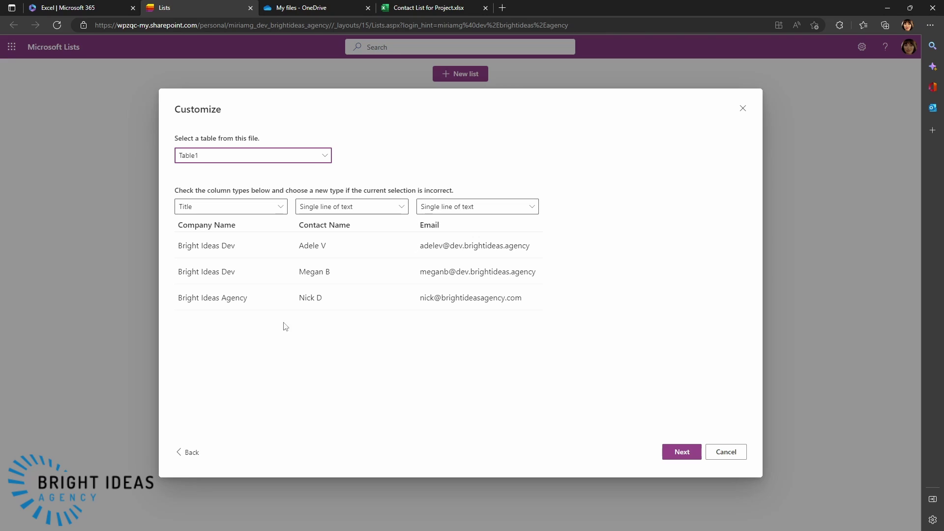
{"action": "left_click", "coordinate": [680, 453]}
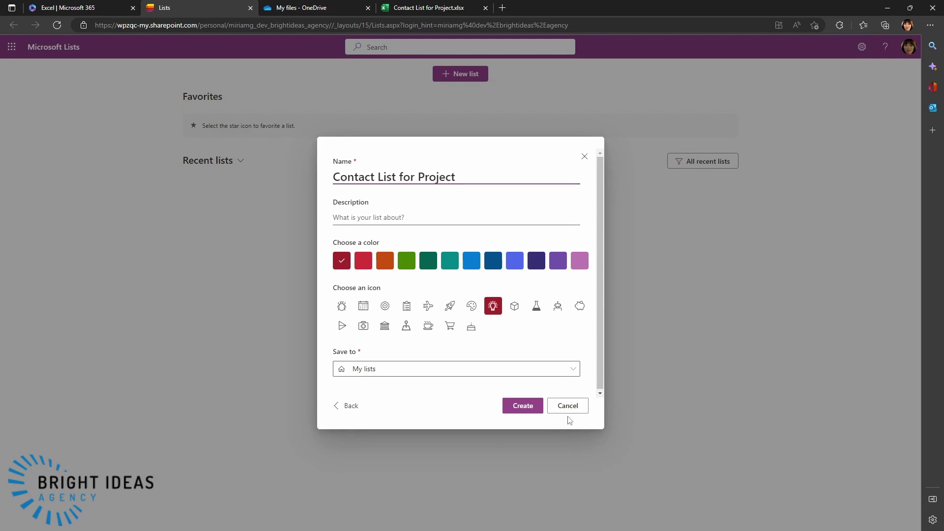
{"action": "left_click", "coordinate": [512, 412]}
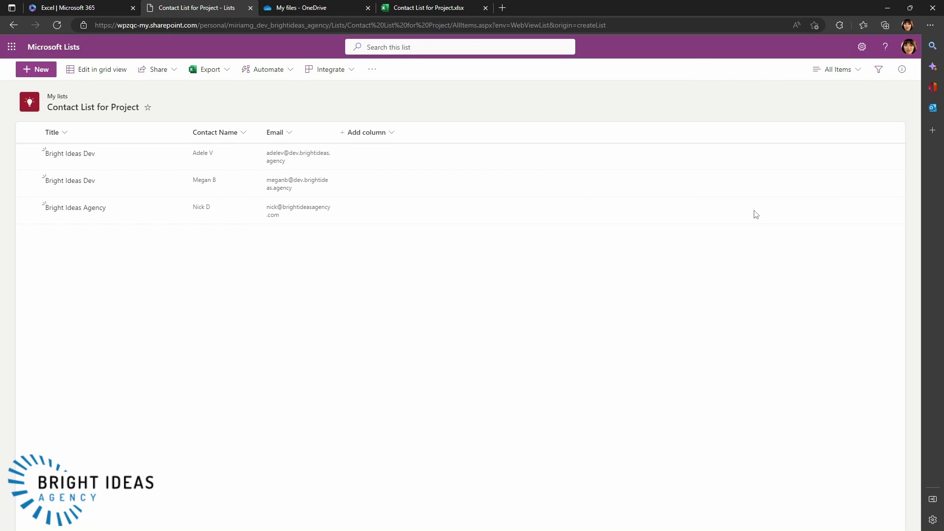
- Add a date and time column named Last Communication with friendly format turned on
{"action": "left_click", "coordinate": [392, 133]}
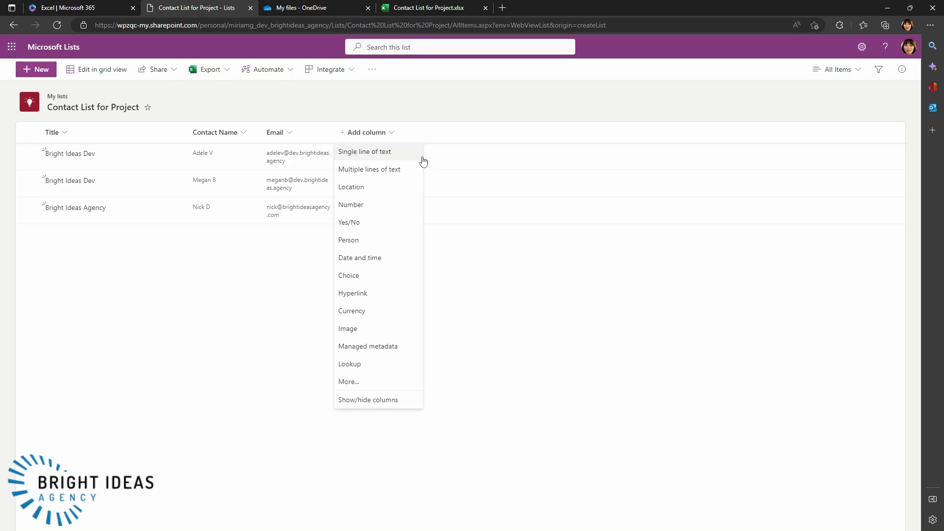
{"action": "left_click", "coordinate": [355, 260]}
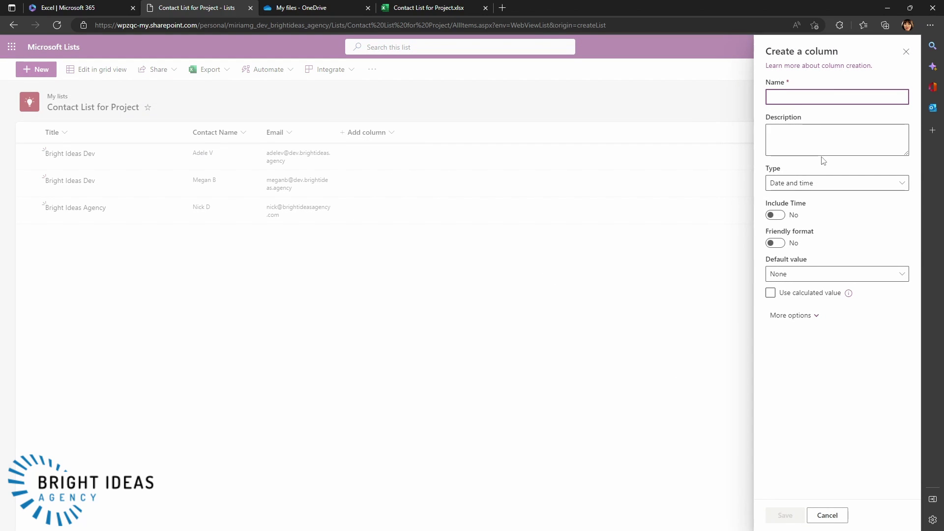
{"action": "type", "text": "Last Co"}
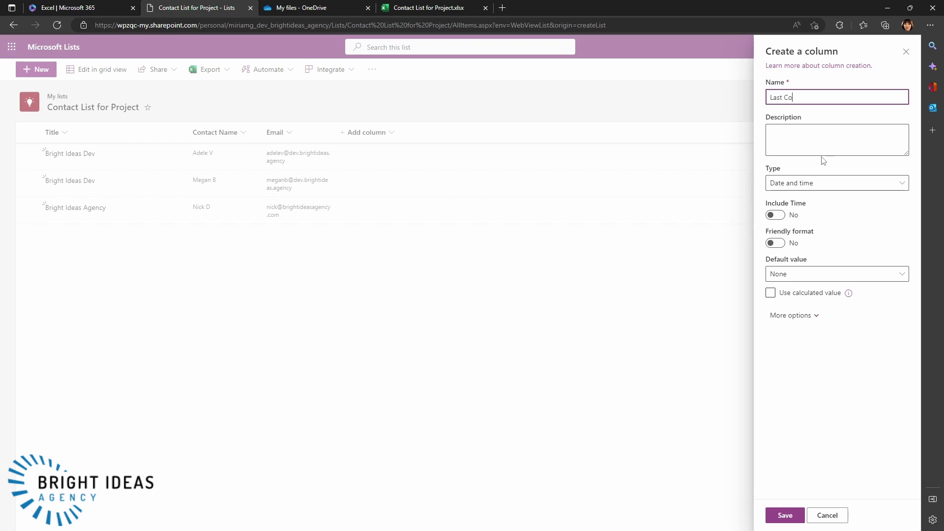
{"action": "type", "text": "mmunication"}
{"action": "left_click", "coordinate": [775, 243]}
{"action": "left_click", "coordinate": [779, 516]}
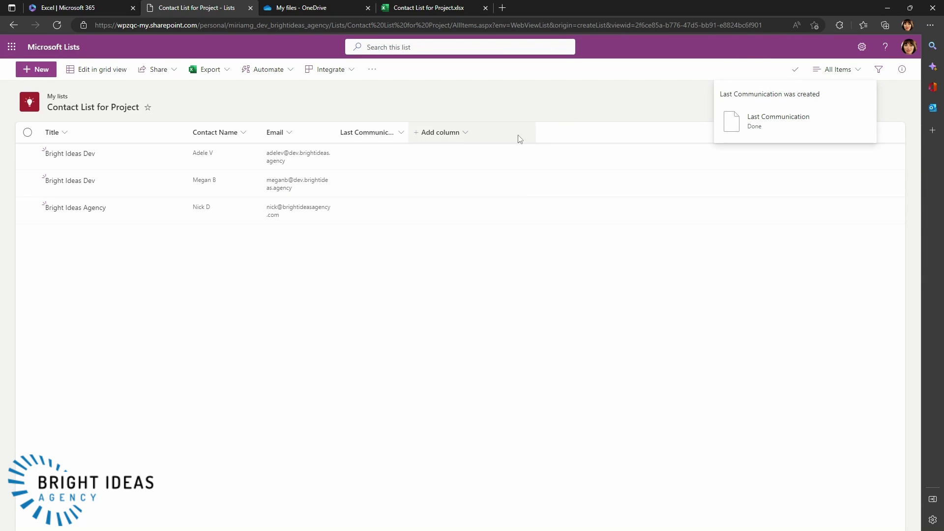
{"action": "left_click", "coordinate": [466, 140]}
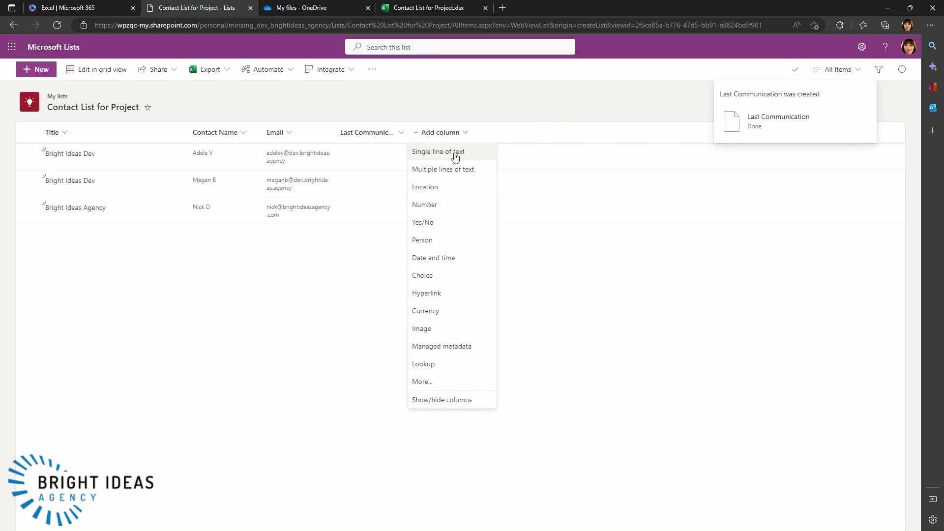
- Add a single line of text column named Direction and save it
{"action": "left_click", "coordinate": [455, 153]}
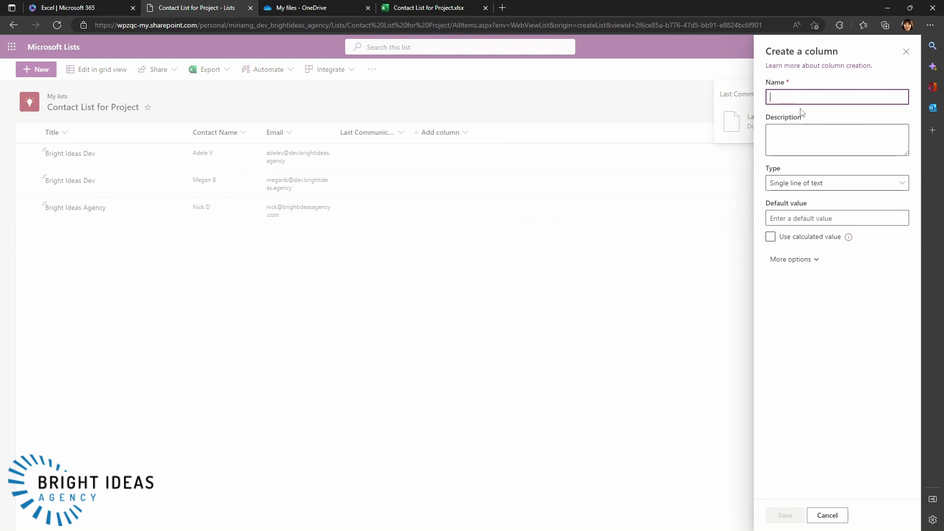
{"action": "type", "text": "Direction"}
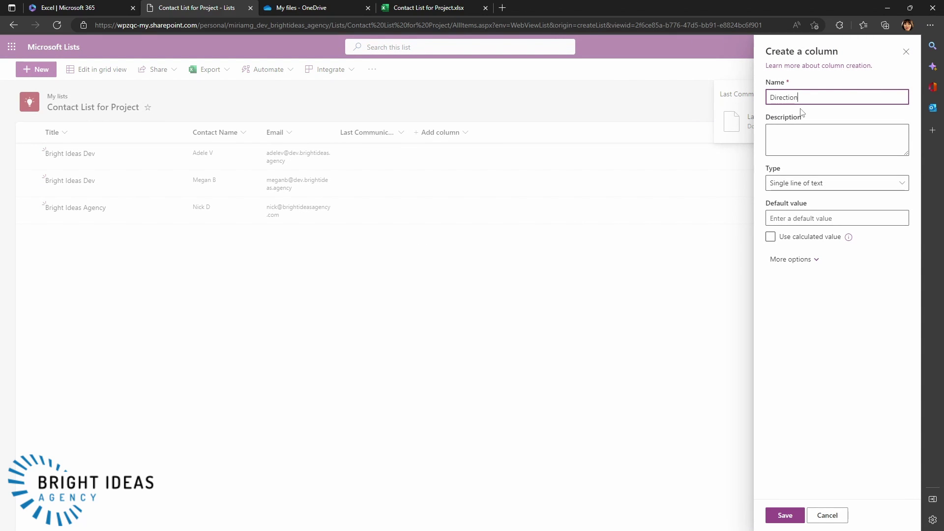
{"action": "left_click", "coordinate": [781, 516]}
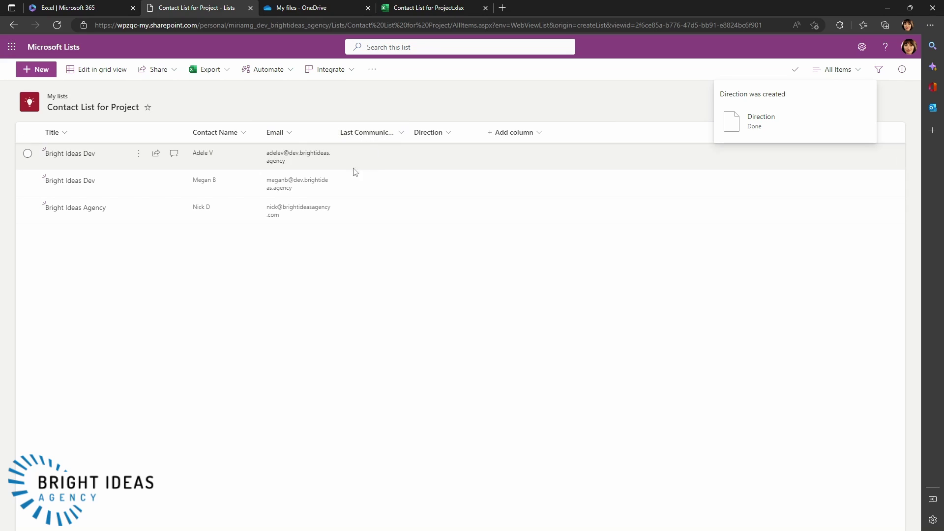
- Create an instant cloud flow in Power Automate using the Manually trigger a flow trigger
{"action": "left_click", "coordinate": [11, 46]}
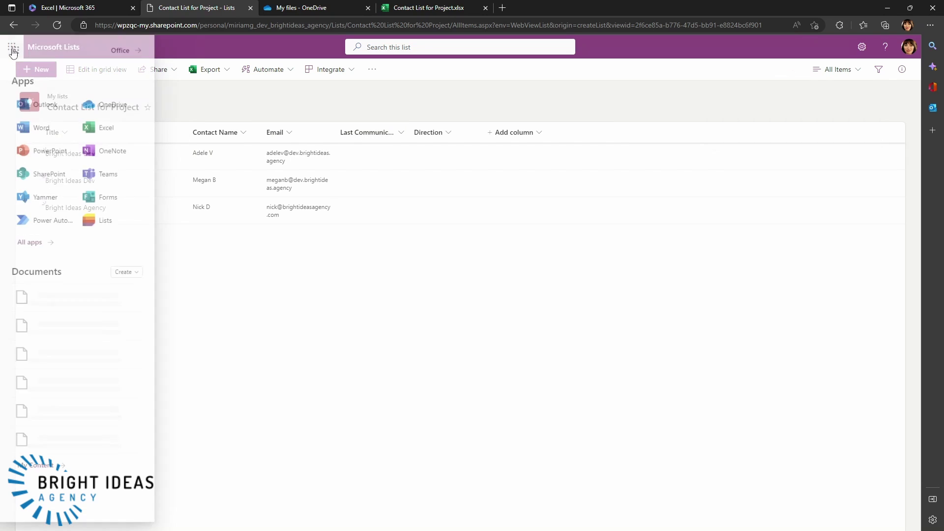
{"action": "left_click", "coordinate": [51, 226]}
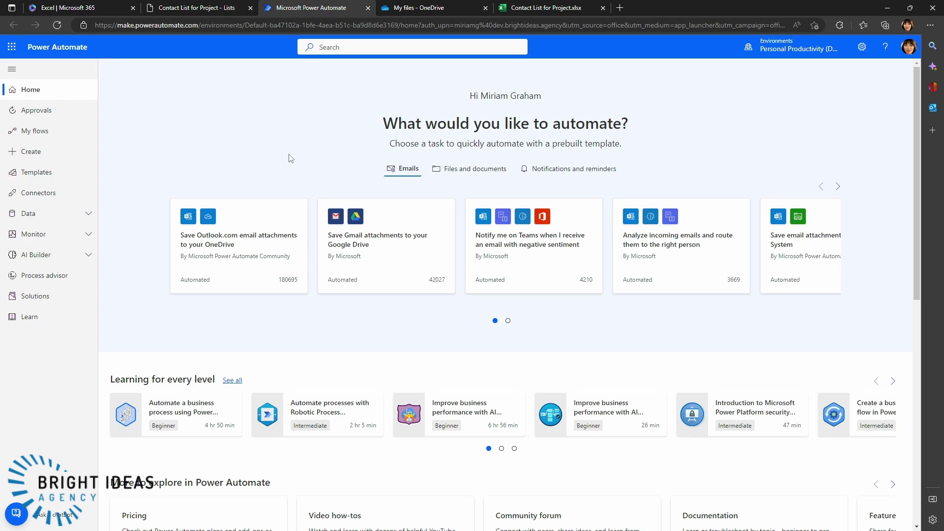
{"action": "left_click", "coordinate": [30, 152]}
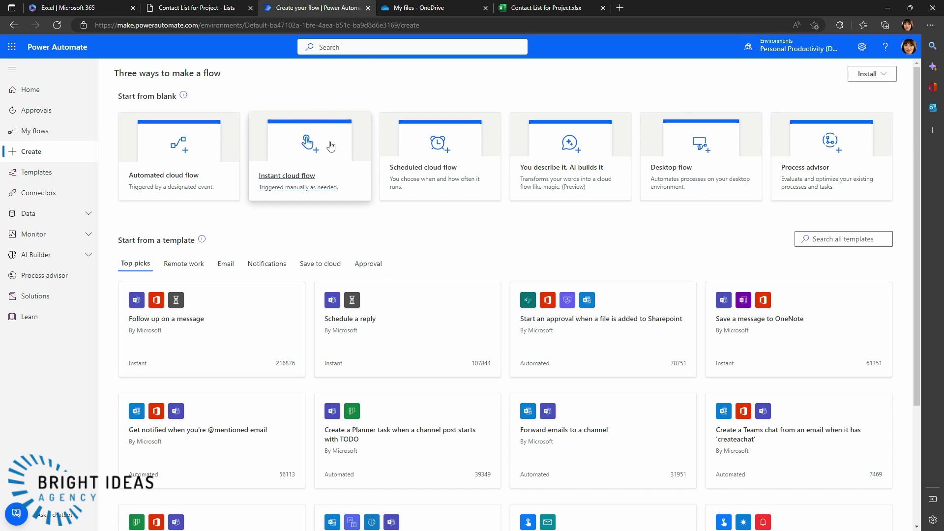
{"action": "left_click", "coordinate": [336, 148]}
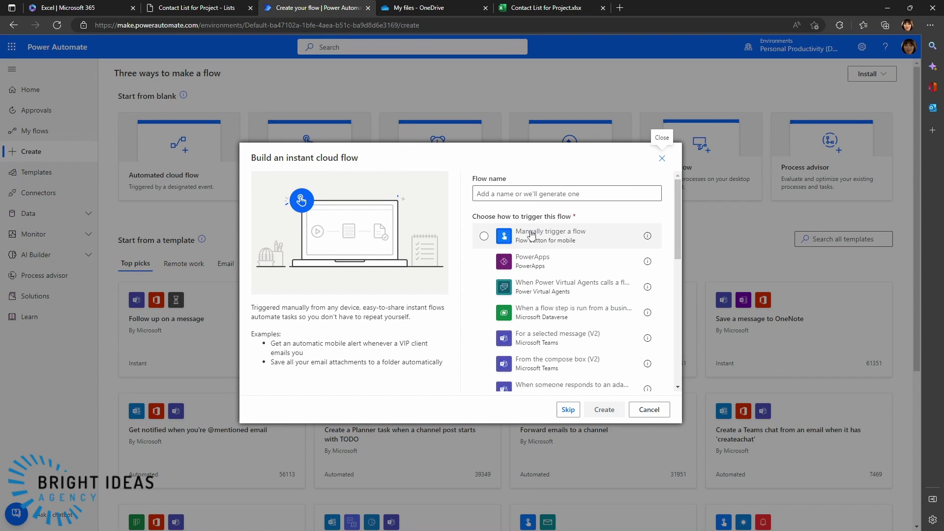
{"action": "left_click", "coordinate": [485, 236]}
{"action": "left_click", "coordinate": [604, 410]}
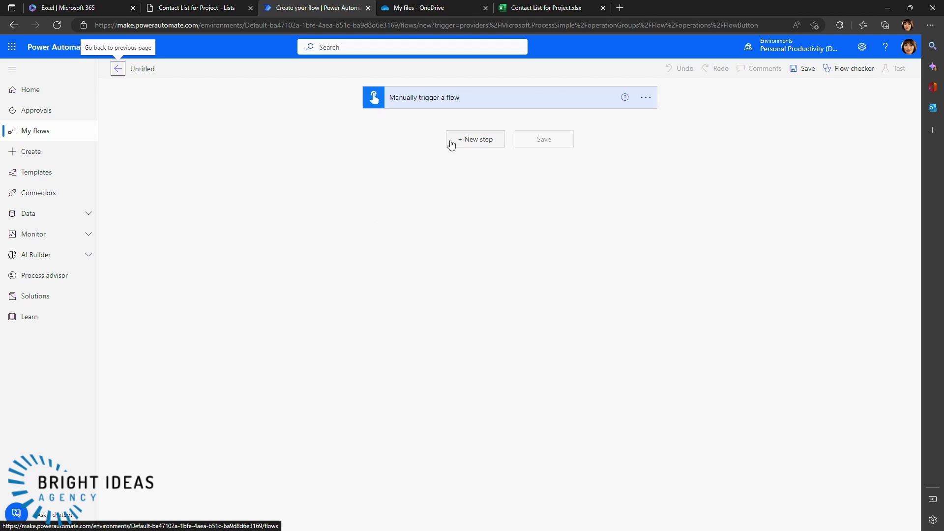
- Add a SharePoint Get items action after the manual trigger
{"action": "left_click", "coordinate": [472, 141]}
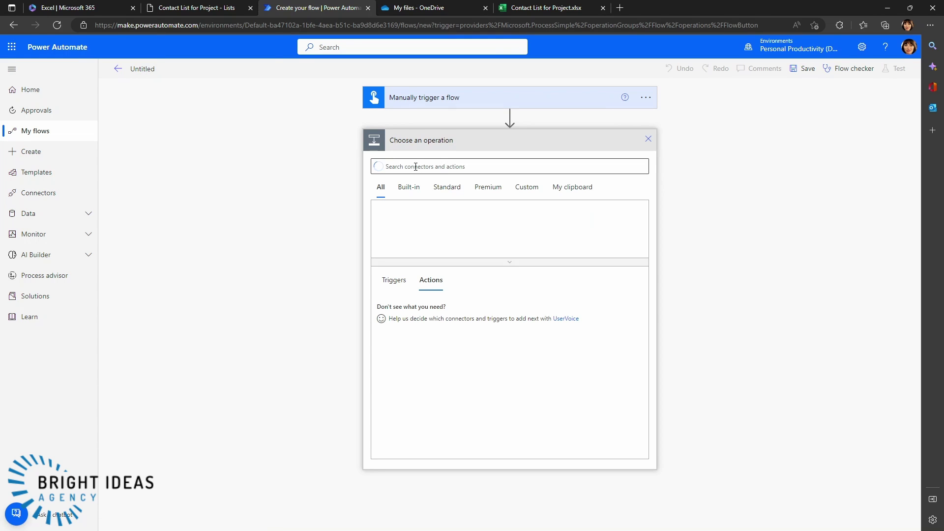
{"action": "type", "text": "sharepoint"}
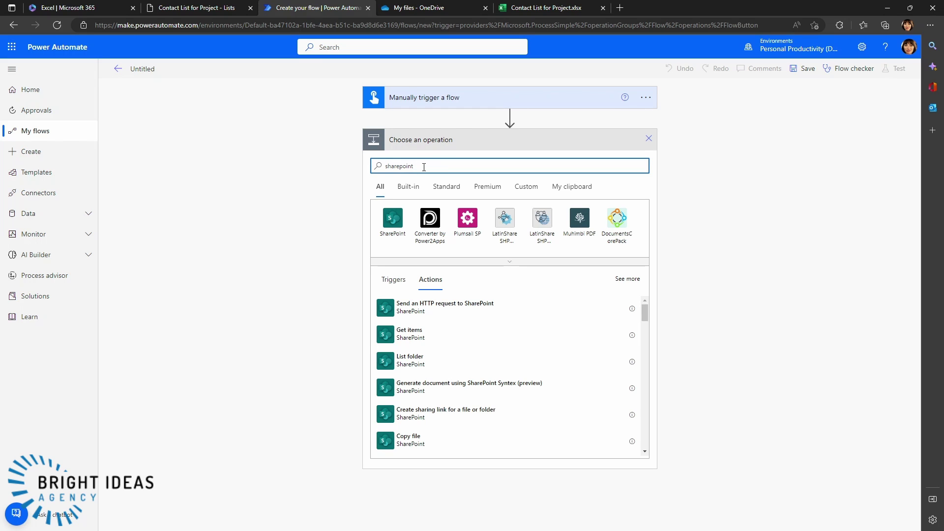
{"action": "left_click", "coordinate": [419, 341]}
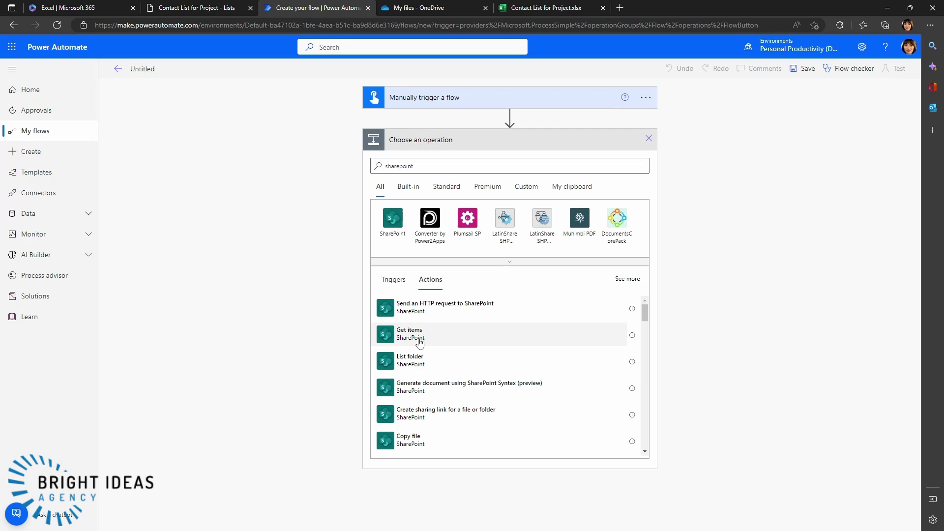
{"action": "left_click", "coordinate": [520, 332]}
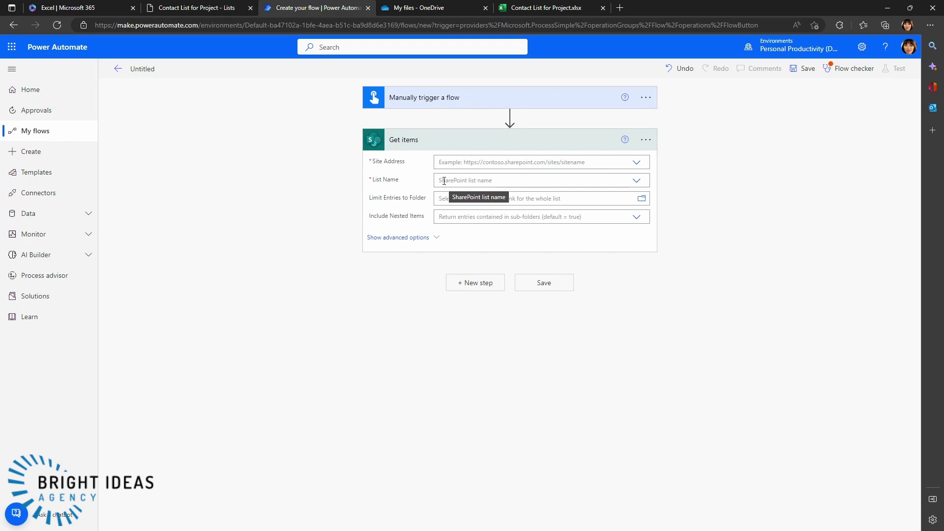
- Check the empty Site Address choices, then switch to the Contact List for Project tab
{"action": "left_click", "coordinate": [636, 165]}
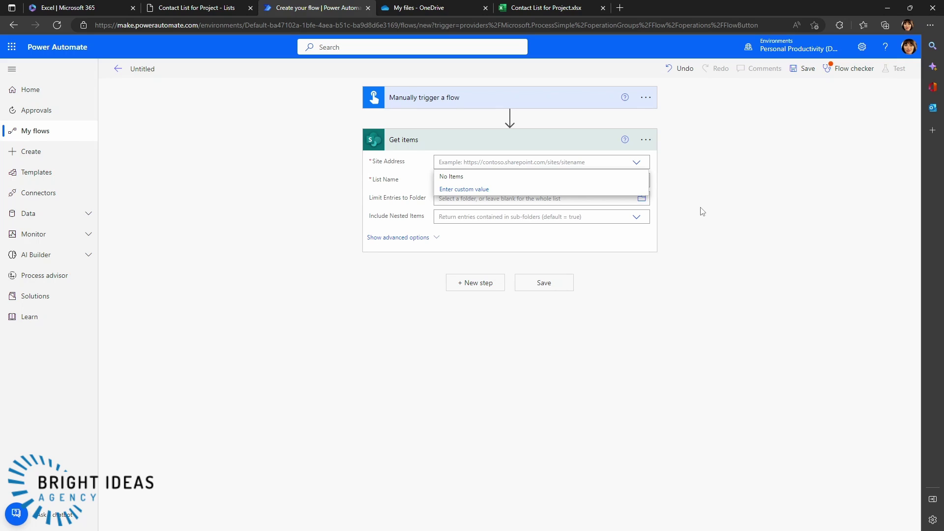
{"action": "left_click", "coordinate": [297, 178]}
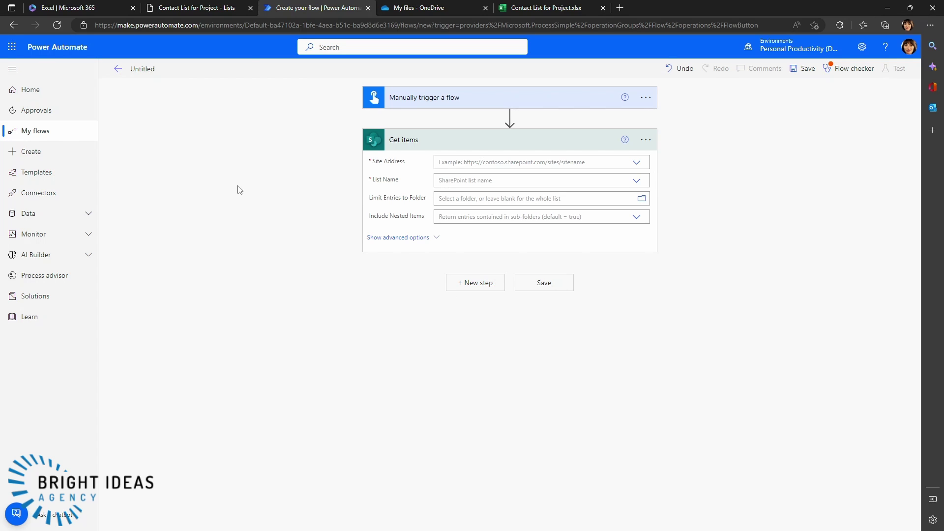
{"action": "left_click", "coordinate": [197, 8]}
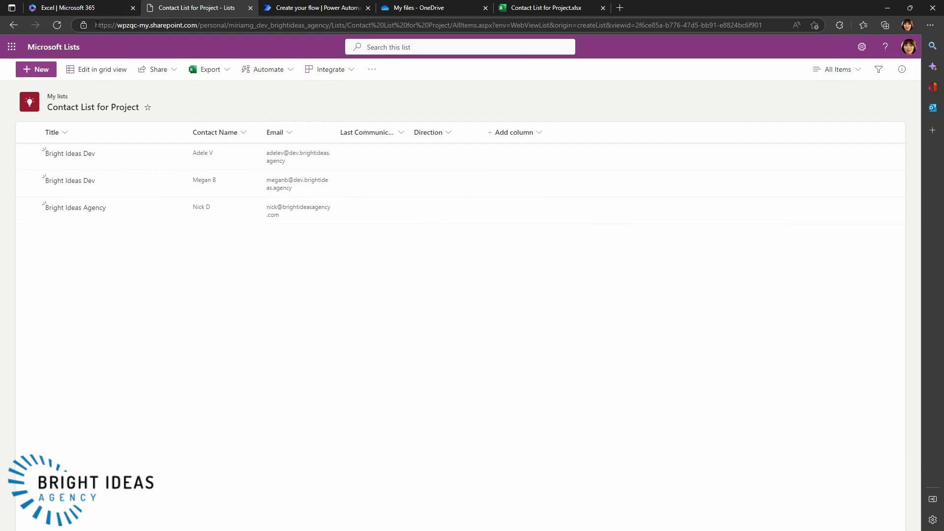
- Copy the SharePoint site portion of the list's URL and return to the flow
{"action": "left_click_drag", "start_coordinate": [95, 24], "coordinate": [331, 23]}
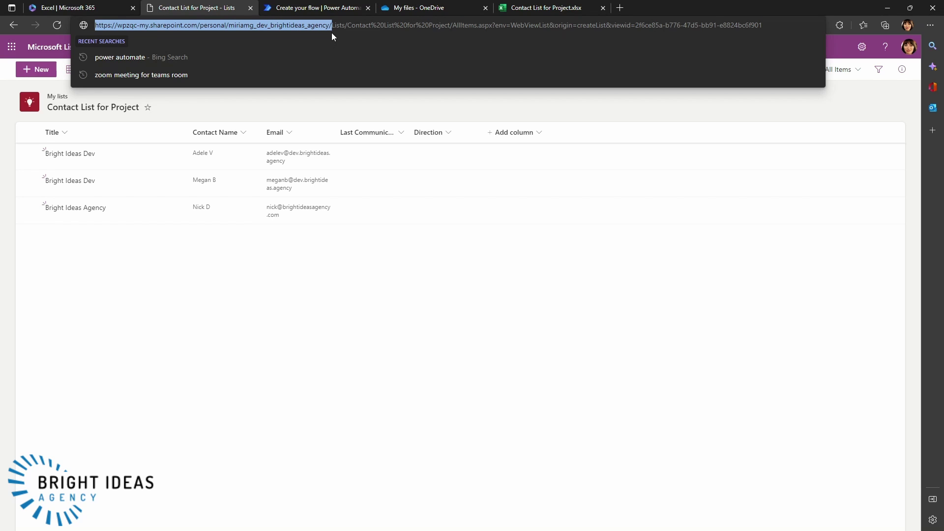
{"action": "right_click", "coordinate": [300, 26]}
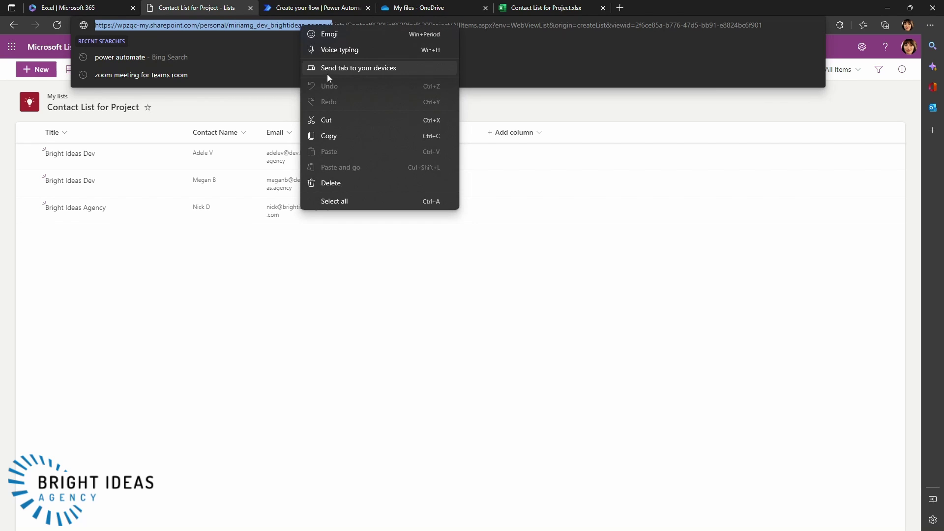
{"action": "left_click", "coordinate": [329, 139]}
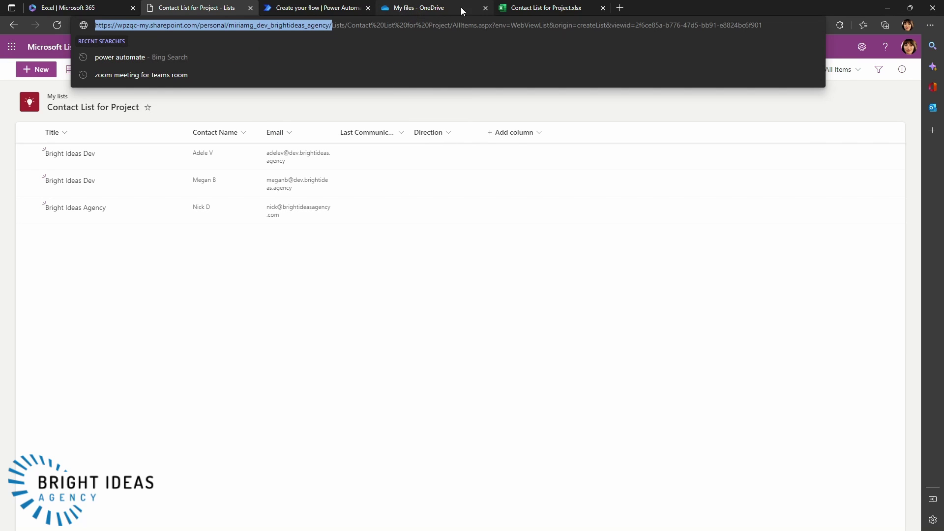
{"action": "left_click", "coordinate": [354, 8]}
- Set Get items' Site Address to the pasted custom URL and List Name to Contact List for Project
{"action": "left_click", "coordinate": [448, 164]}
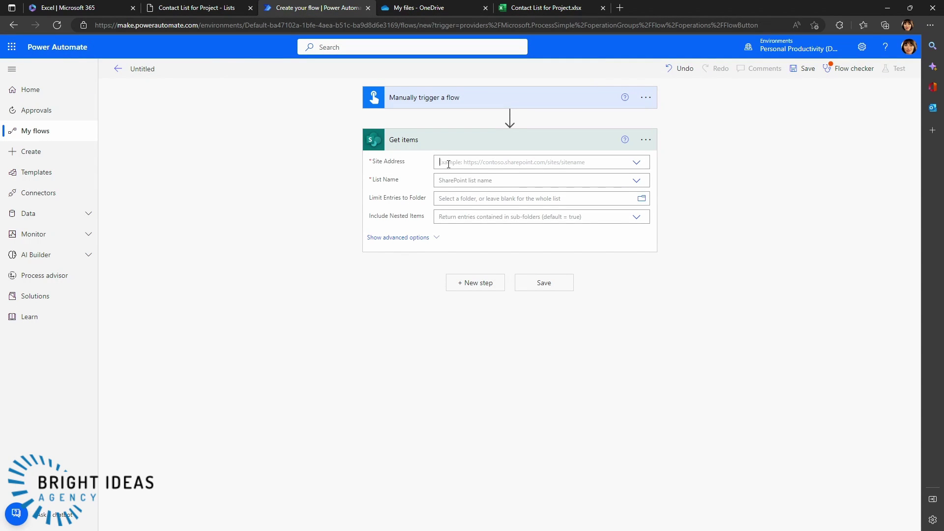
{"action": "right_click", "coordinate": [448, 164]}
{"action": "left_click", "coordinate": [448, 164]}
{"action": "left_click", "coordinate": [448, 189]}
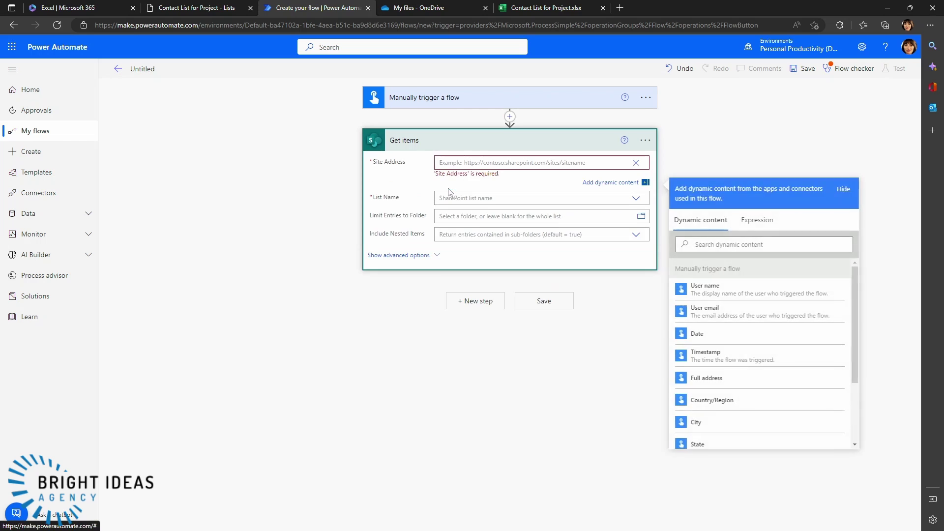
{"action": "left_click", "coordinate": [449, 191]}
{"action": "left_click", "coordinate": [455, 164]}
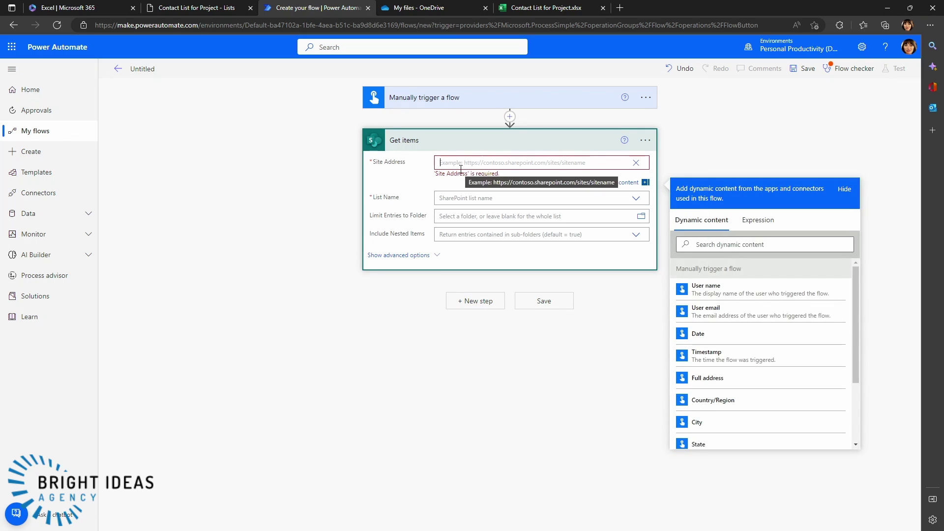
{"action": "key", "text": "ctrl+v"}
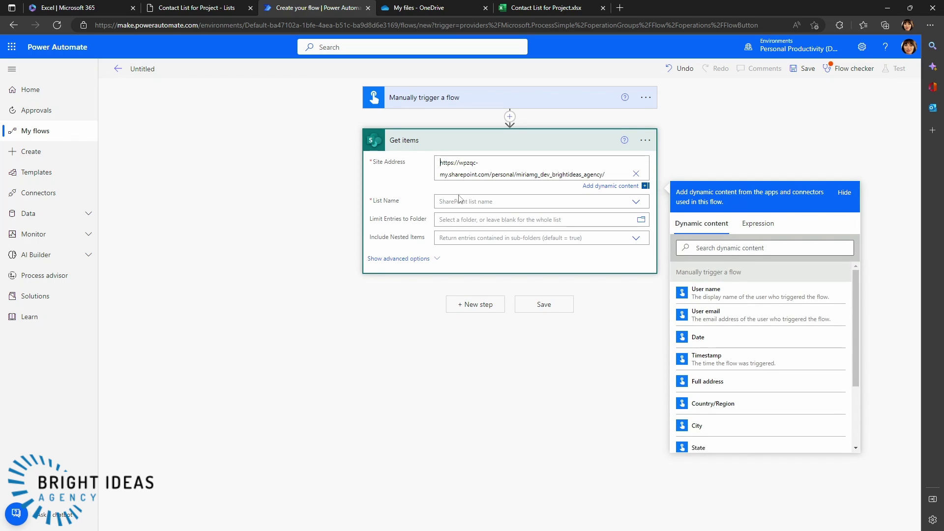
{"action": "left_click", "coordinate": [635, 202]}
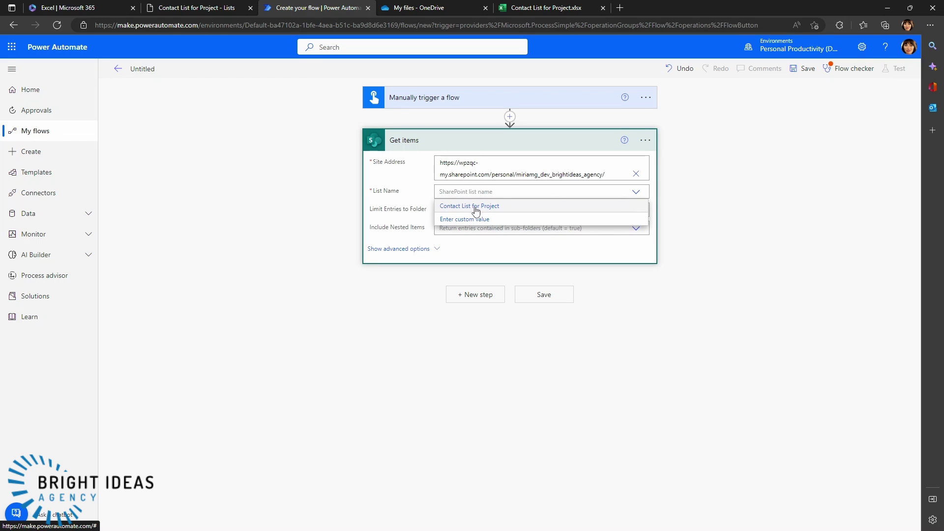
{"action": "left_click", "coordinate": [476, 210]}
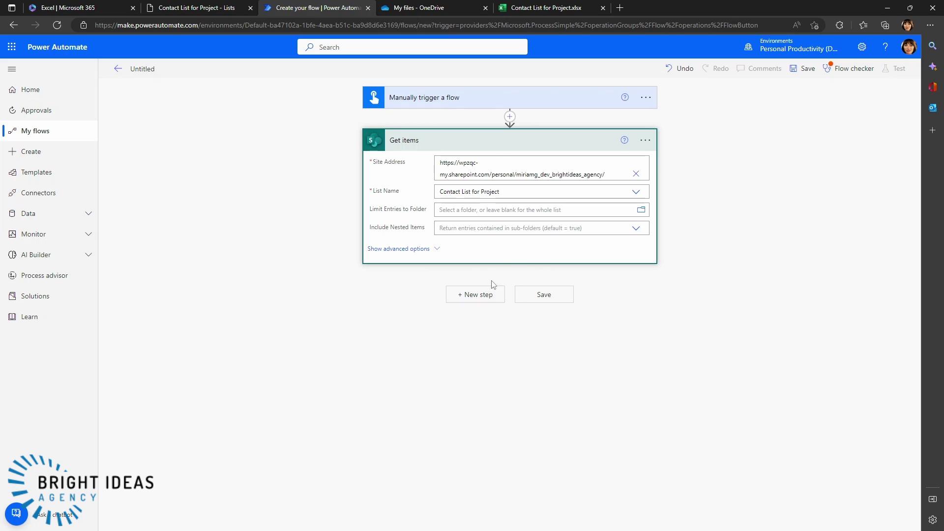
- Save the Button -> Get items flow, review Flow checker, and open the Test panel
{"action": "left_click", "coordinate": [543, 297]}
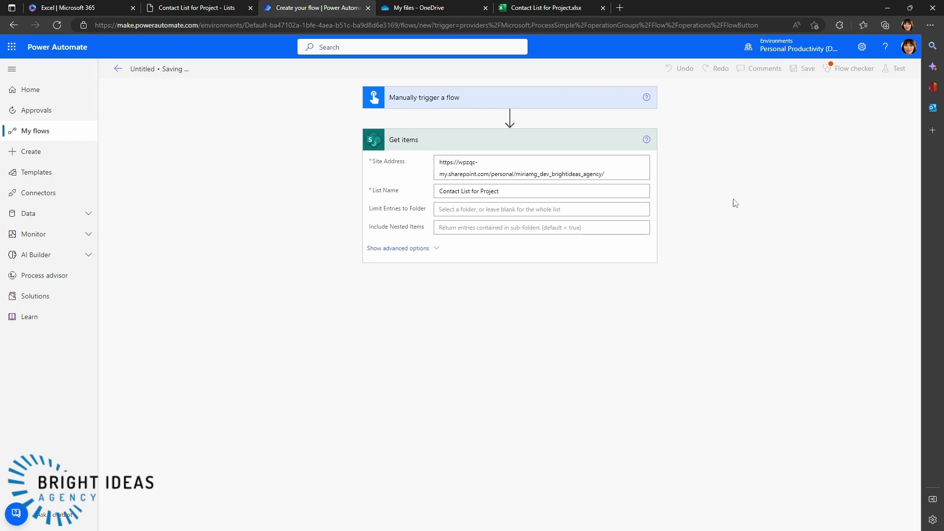
{"action": "left_click", "coordinate": [865, 69]}
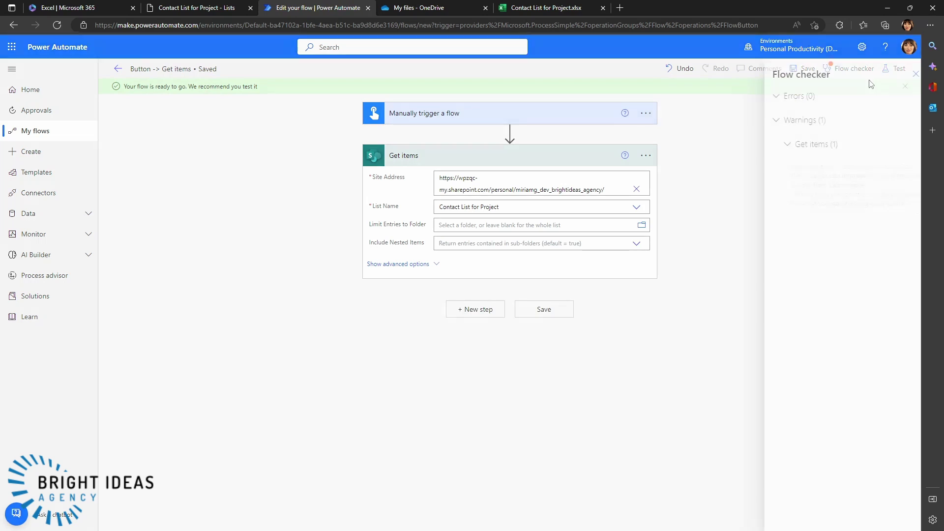
{"action": "left_click", "coordinate": [914, 74]}
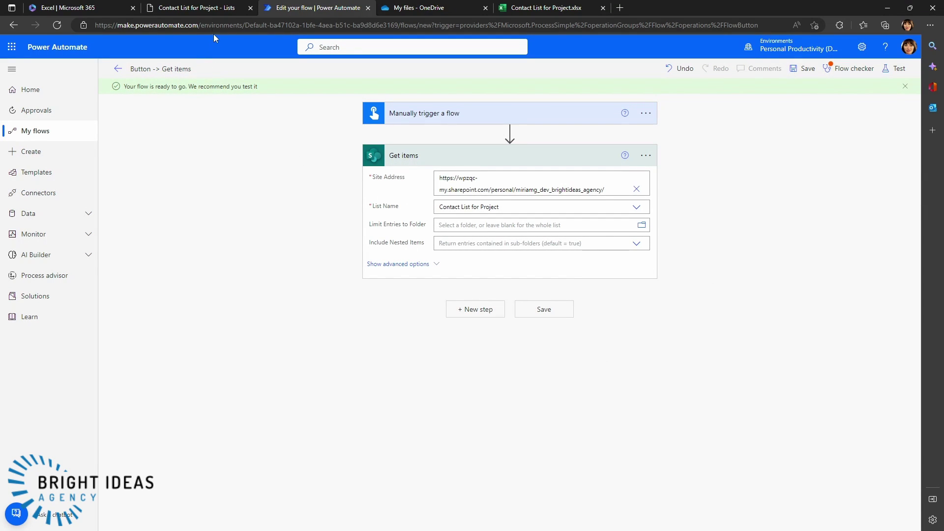
{"action": "left_click", "coordinate": [189, 8]}
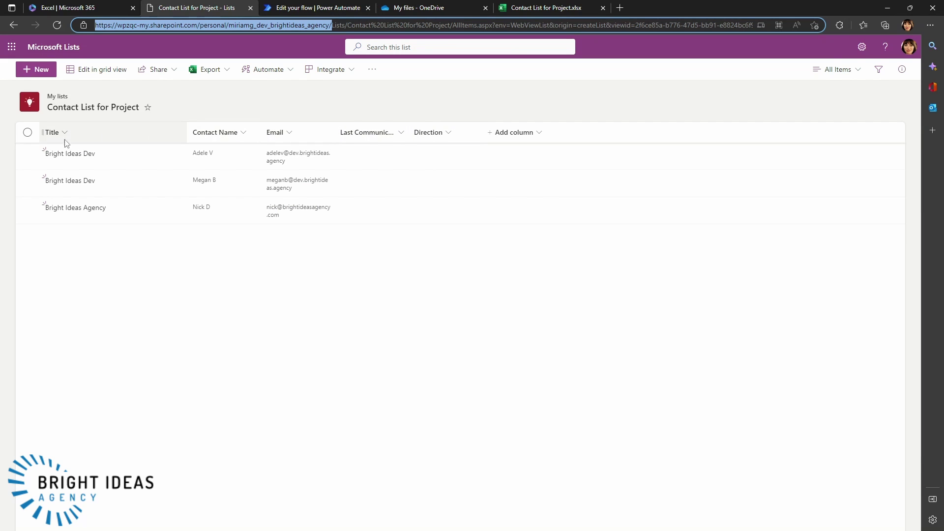
{"action": "left_click", "coordinate": [327, 8]}
{"action": "left_click", "coordinate": [896, 71]}
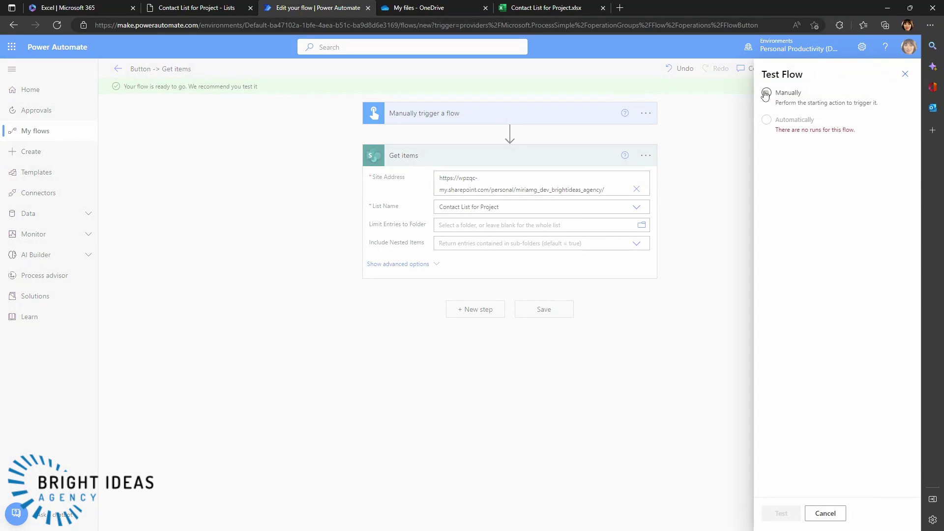
- Run a manual test of the flow, confirming the SharePoint connection
{"action": "left_click", "coordinate": [766, 93]}
{"action": "left_click", "coordinate": [782, 513]}
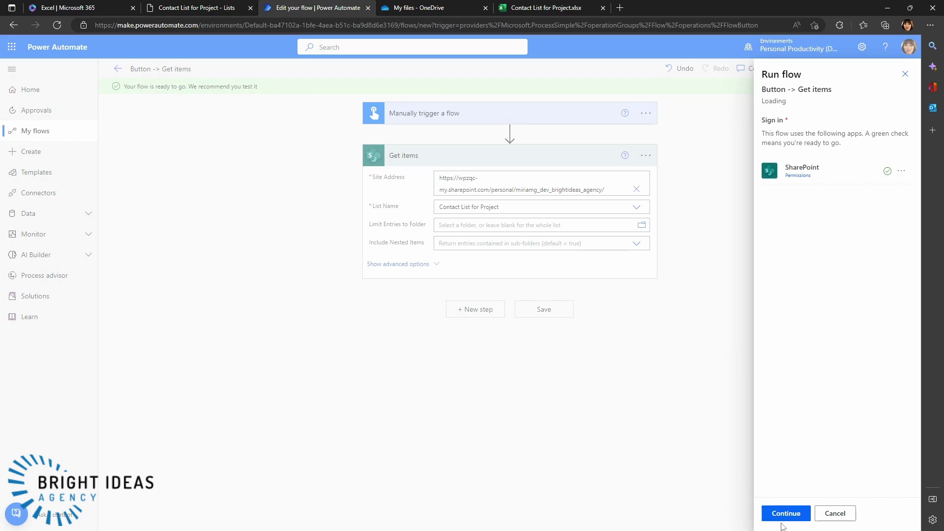
{"action": "left_click", "coordinate": [782, 512]}
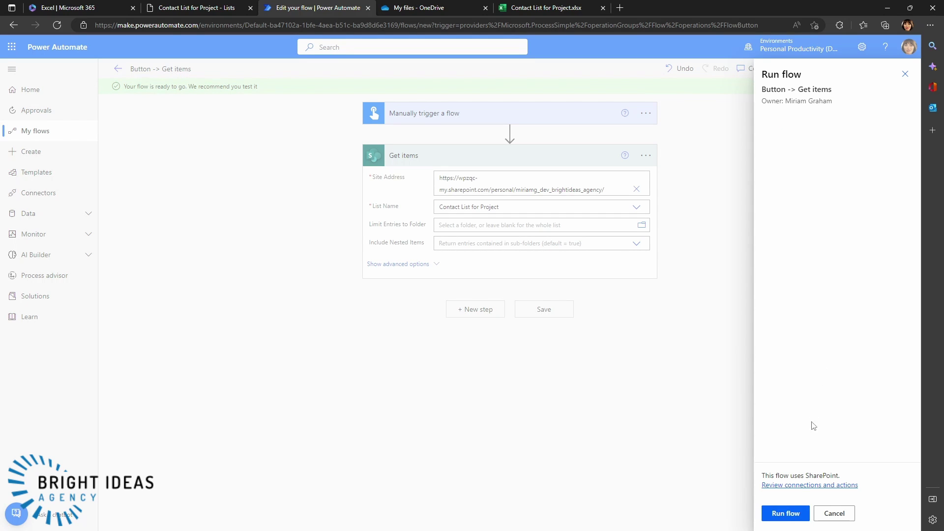
{"action": "left_click", "coordinate": [785, 514]}
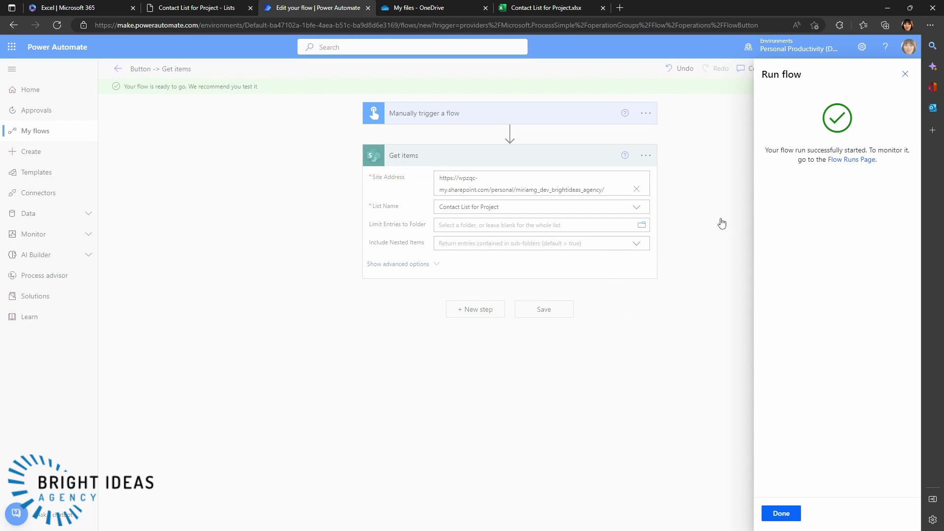
- Open the raw output of the Get items run, which returns three contact items
{"action": "left_click", "coordinate": [788, 518]}
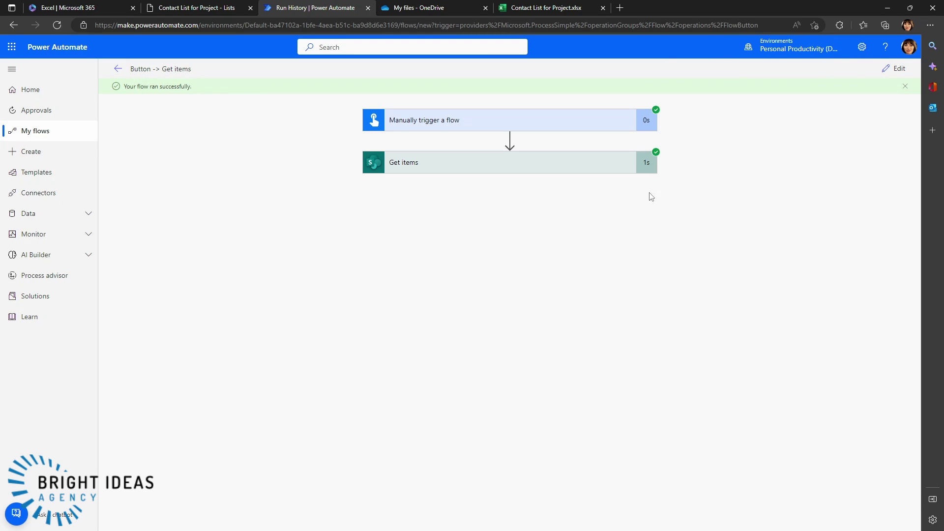
{"action": "left_click", "coordinate": [482, 169]}
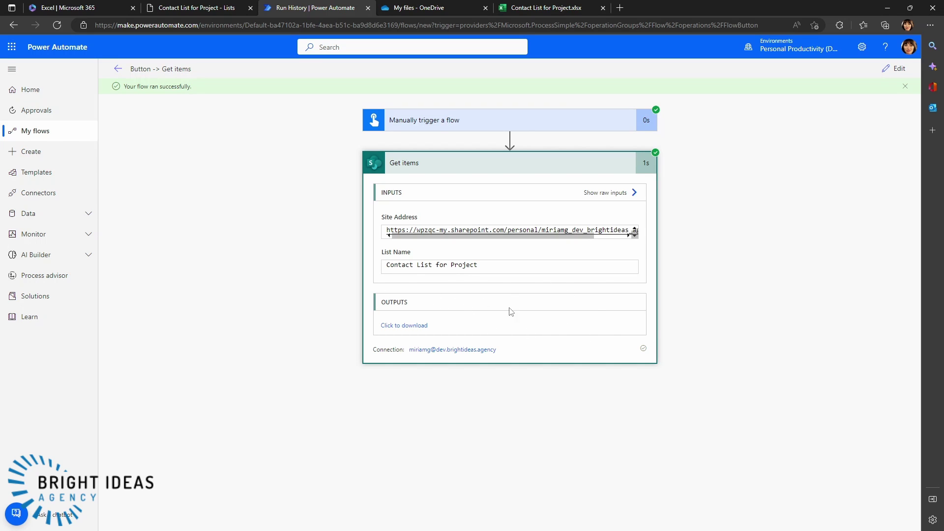
{"action": "left_click", "coordinate": [405, 326]}
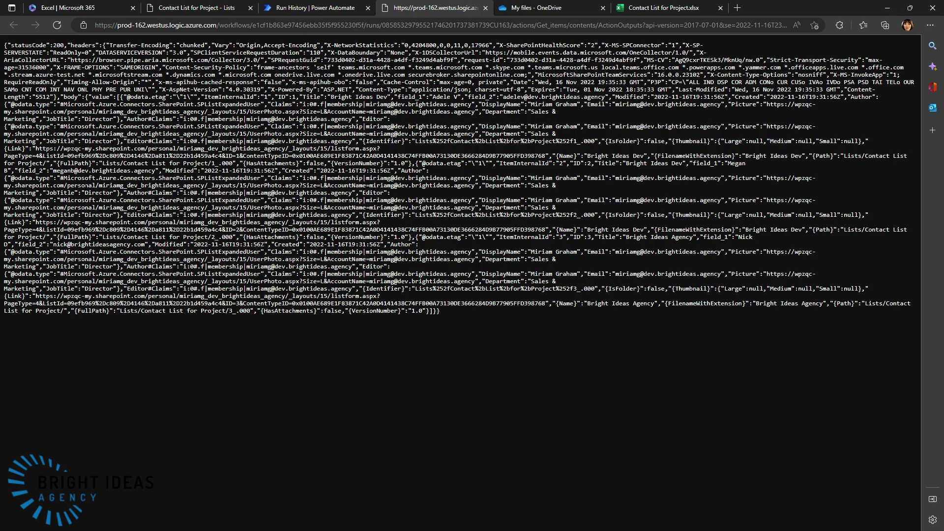
- Check that each contact email sits under the field_2 key in the JSON, then return to run history
{"action": "left_click_drag", "start_coordinate": [53, 170], "coordinate": [155, 170]}
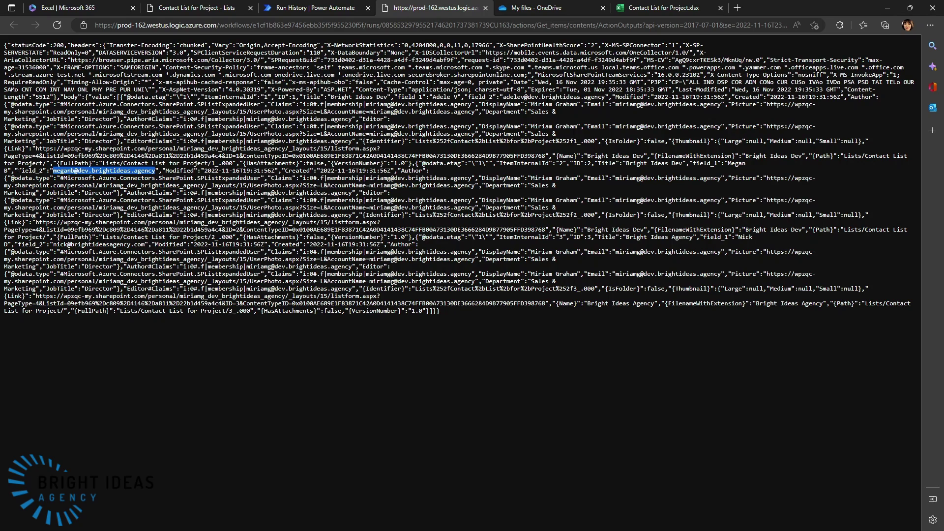
{"action": "left_click", "coordinate": [9, 171]}
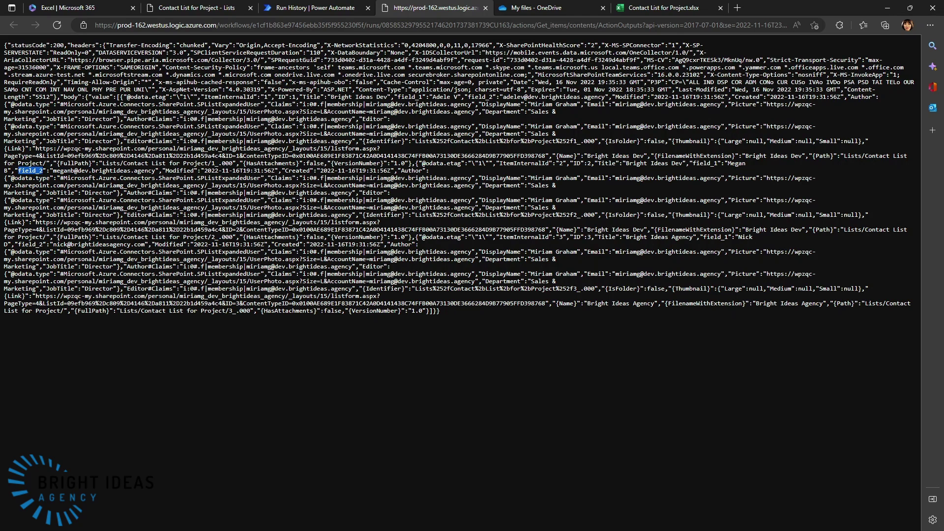
{"action": "left_click", "coordinate": [17, 172]}
{"action": "left_click_drag", "start_coordinate": [19, 171], "coordinate": [43, 170]}
{"action": "left_click_drag", "start_coordinate": [53, 170], "coordinate": [131, 171]}
{"action": "left_click", "coordinate": [207, 404]}
{"action": "left_click", "coordinate": [308, 9]}
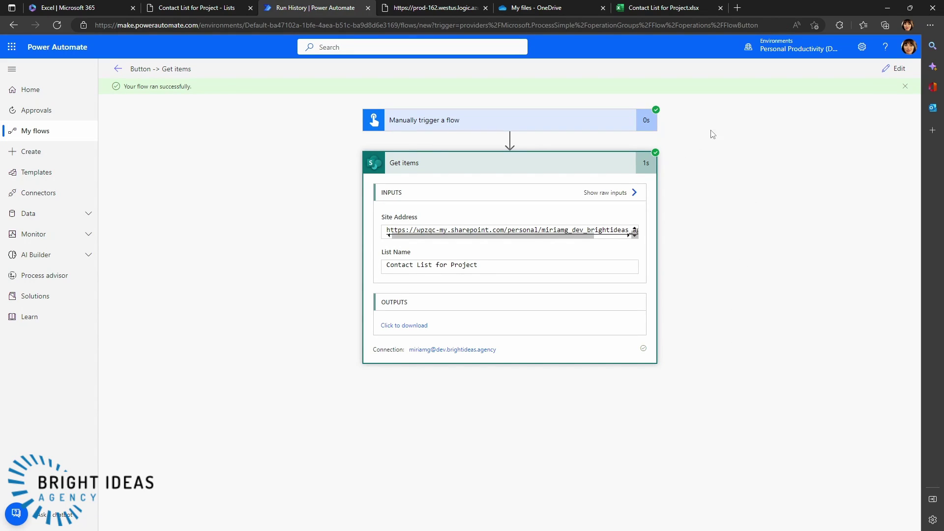
- Start a new automated cloud flow named Contact List when email arrives
{"action": "left_click", "coordinate": [26, 140]}
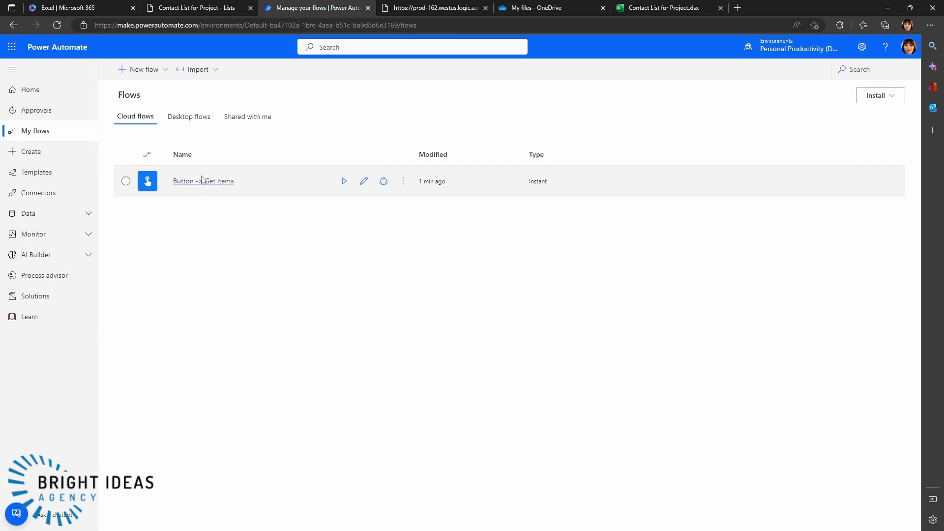
{"action": "left_click", "coordinate": [152, 73]}
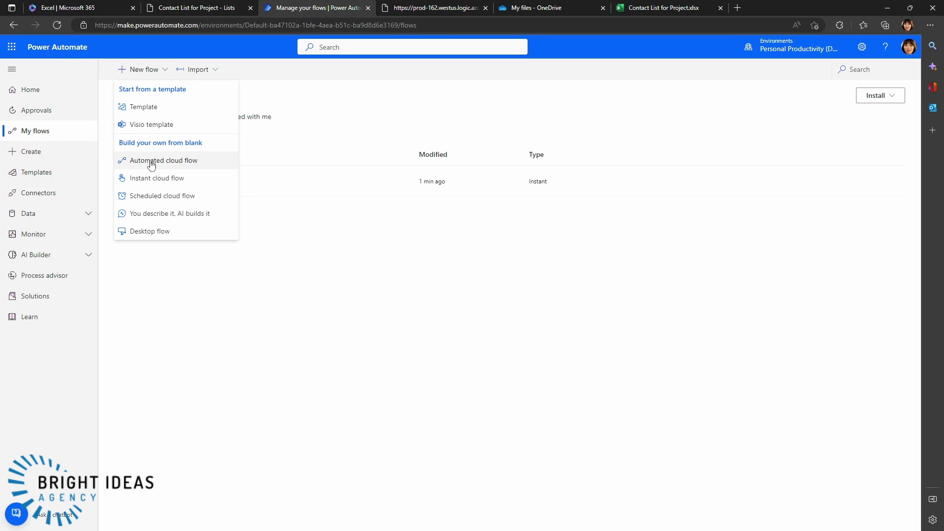
{"action": "left_click", "coordinate": [152, 162]}
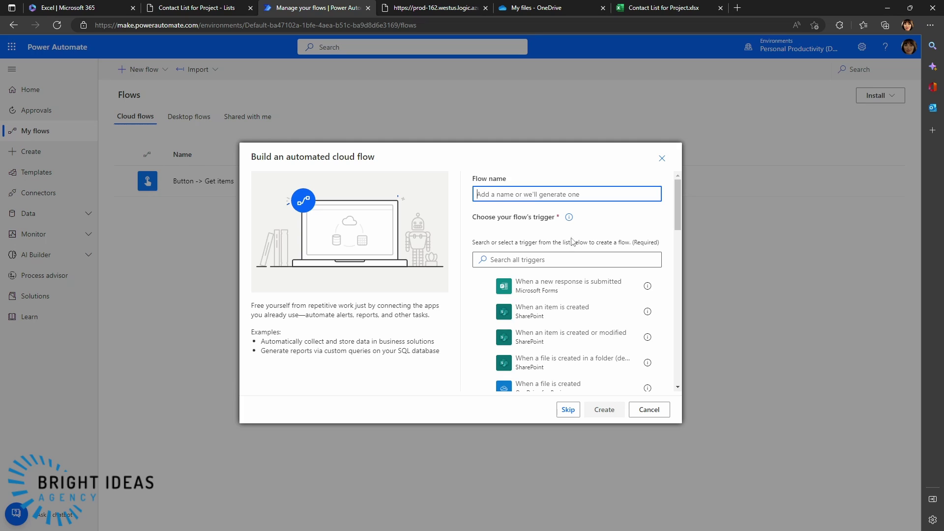
{"action": "type", "text": "Contact List when email arrives"}
- Choose the Outlook 'When a new email arrives (V3)' trigger and create the flow
{"action": "left_click", "coordinate": [507, 260]}
{"action": "type", "text": "outlook"}
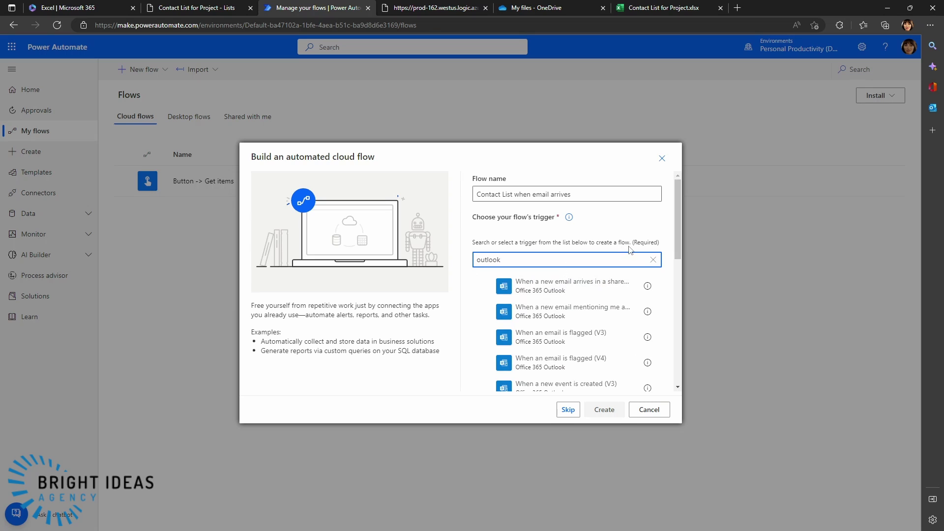
{"action": "left_click_drag", "start_coordinate": [675, 244], "coordinate": [672, 272]}
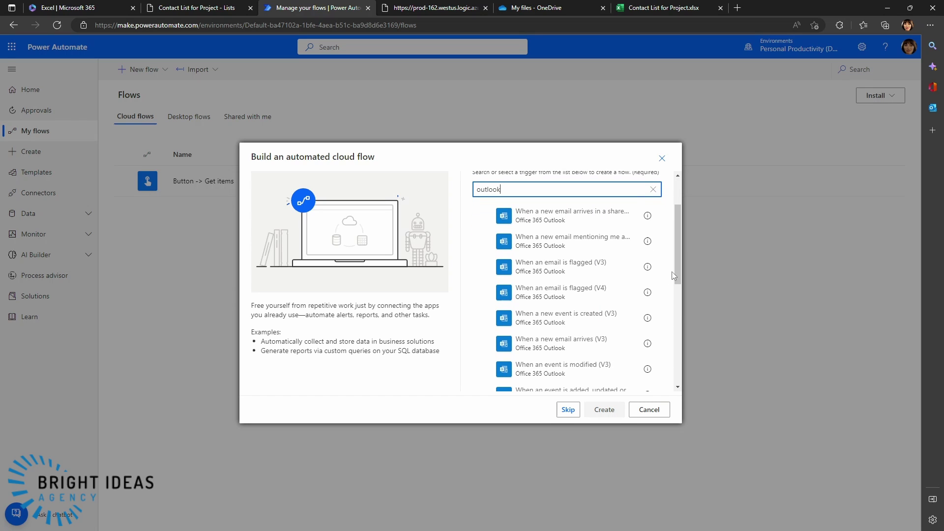
{"action": "left_click", "coordinate": [543, 351]}
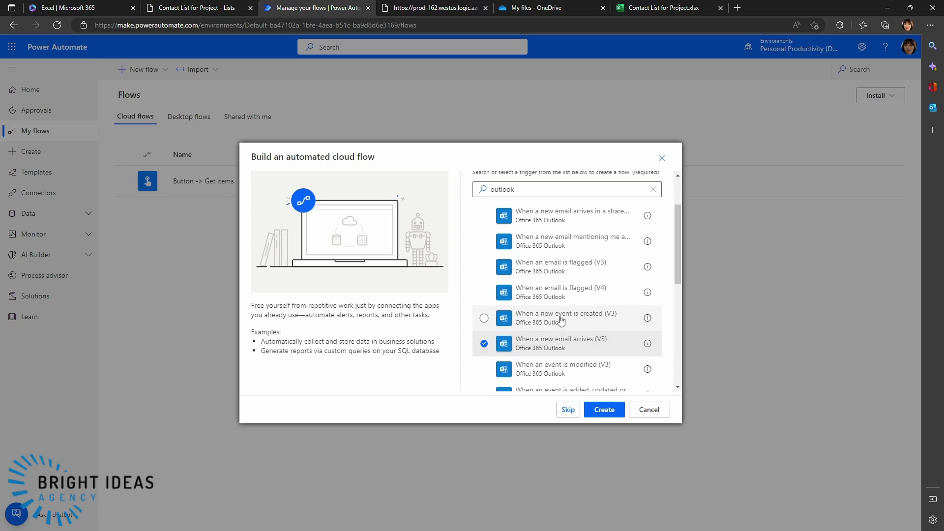
{"action": "left_click", "coordinate": [604, 409]}
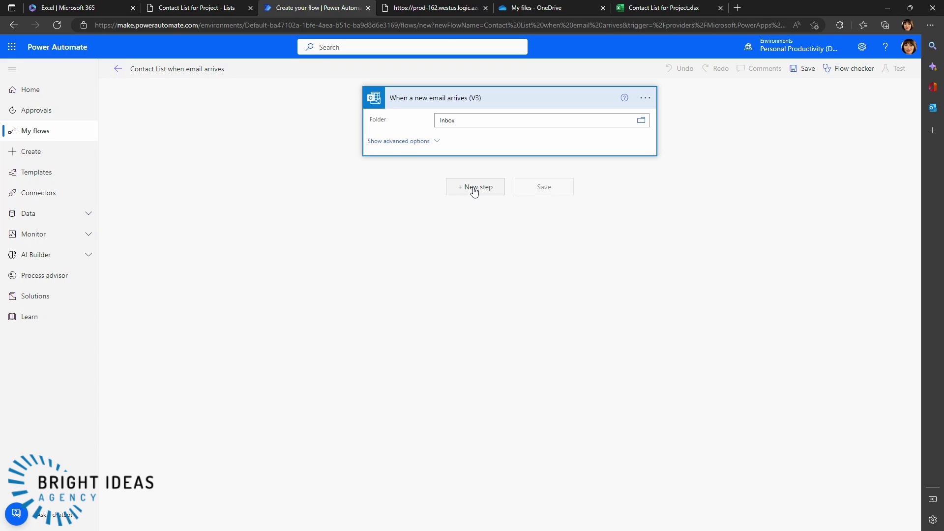
- Add a SharePoint Get items action after the email trigger
{"action": "left_click", "coordinate": [474, 192]}
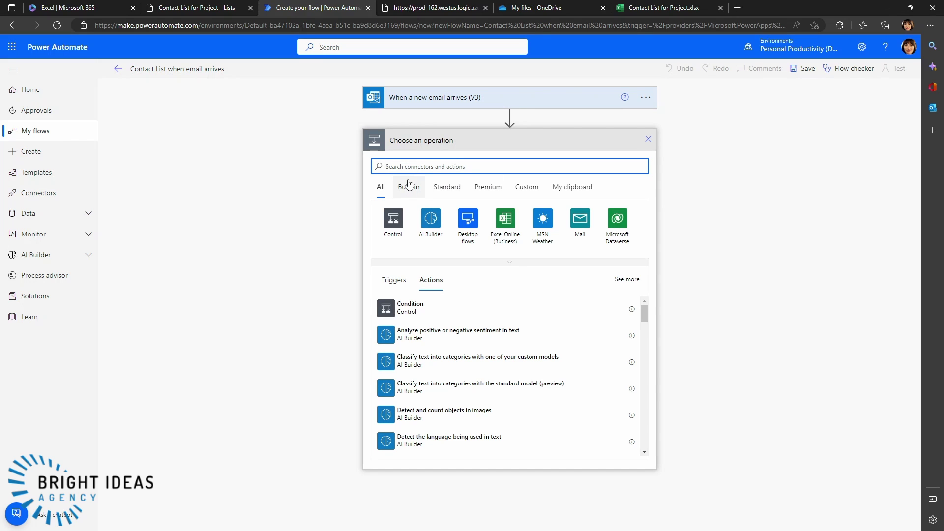
{"action": "type", "text": "sharepoint"}
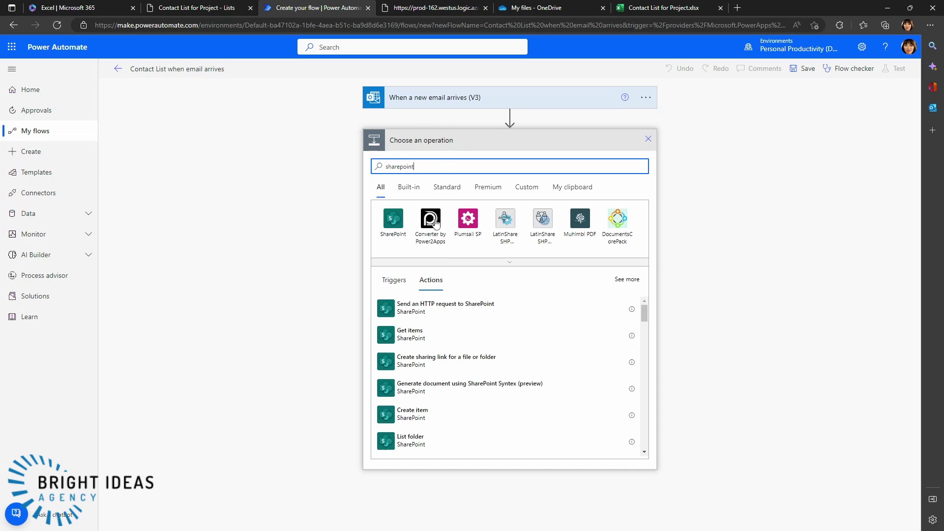
{"action": "left_click", "coordinate": [413, 334]}
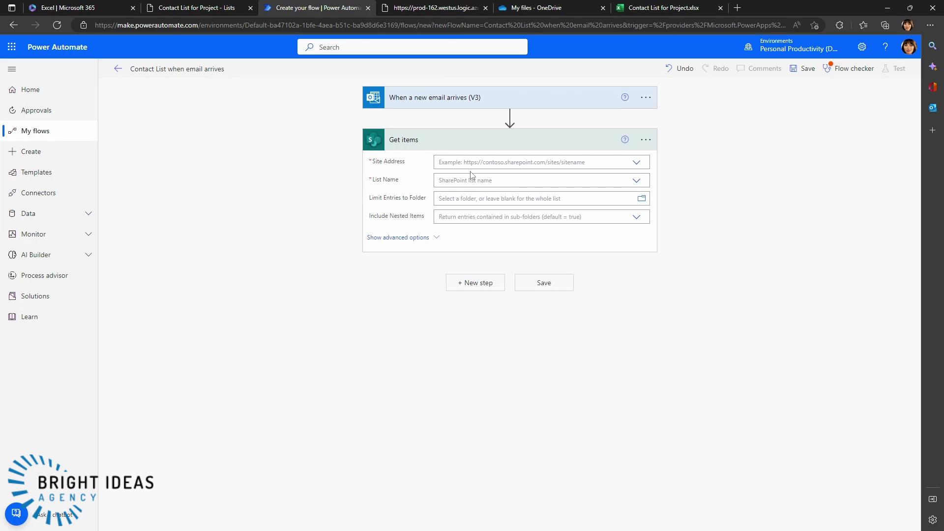
- Point Get items at the pasted site address and Contact List for Project, with advanced options shown
{"action": "left_click", "coordinate": [455, 167]}
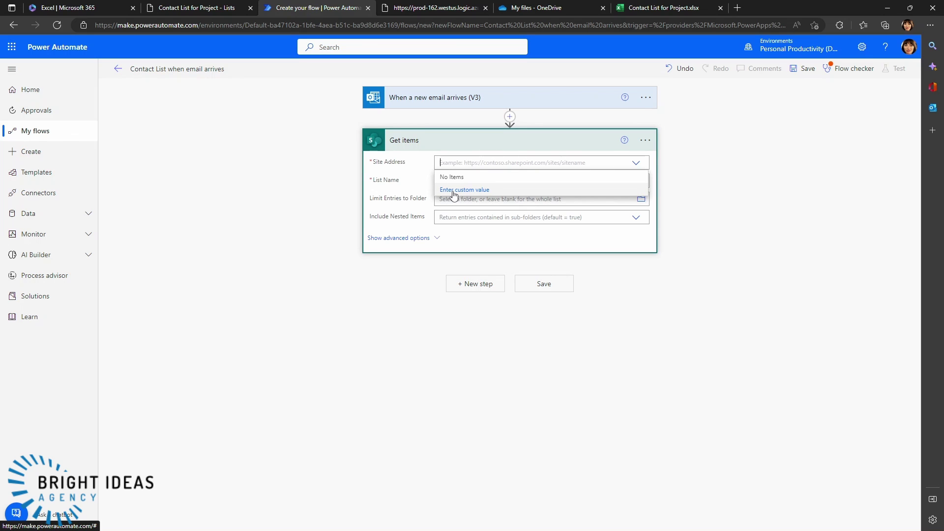
{"action": "left_click", "coordinate": [453, 194]}
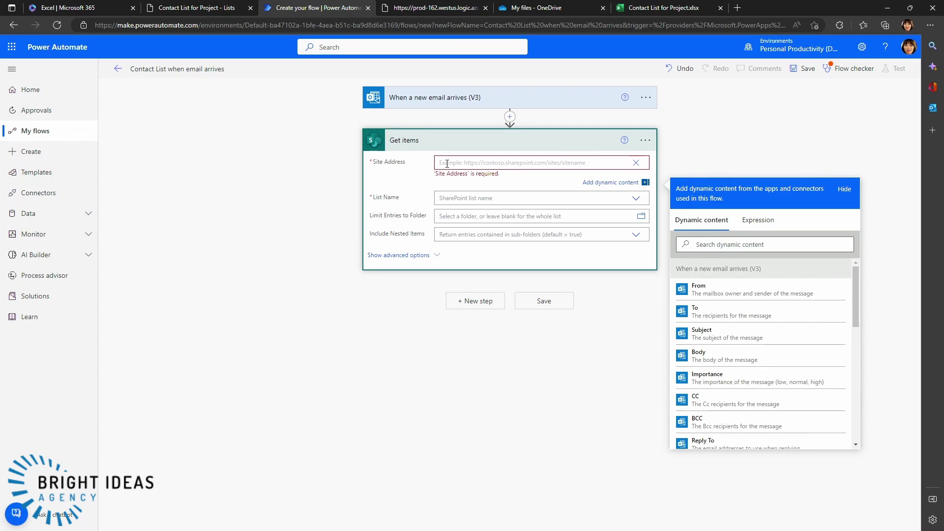
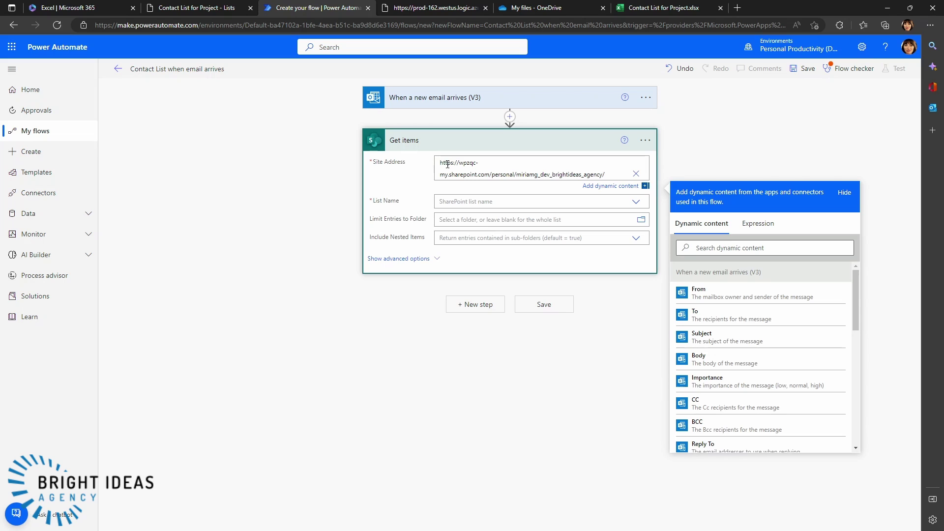
{"action": "left_click", "coordinate": [444, 202]}
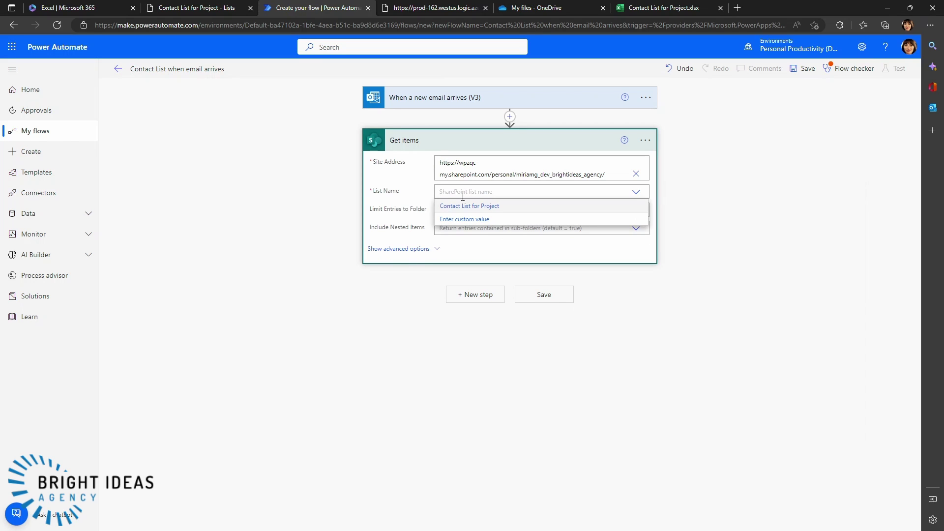
{"action": "left_click", "coordinate": [451, 206]}
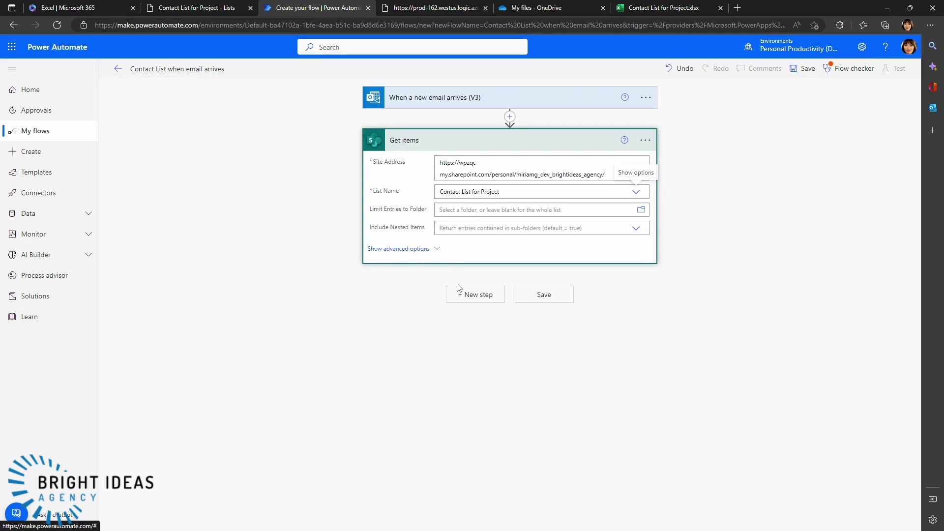
{"action": "left_click", "coordinate": [426, 251]}
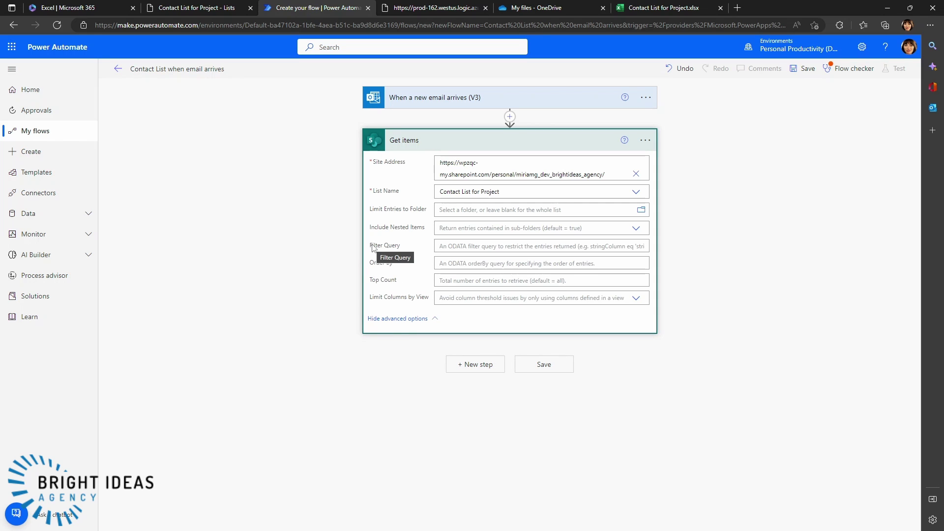
{"action": "left_click", "coordinate": [462, 246]}
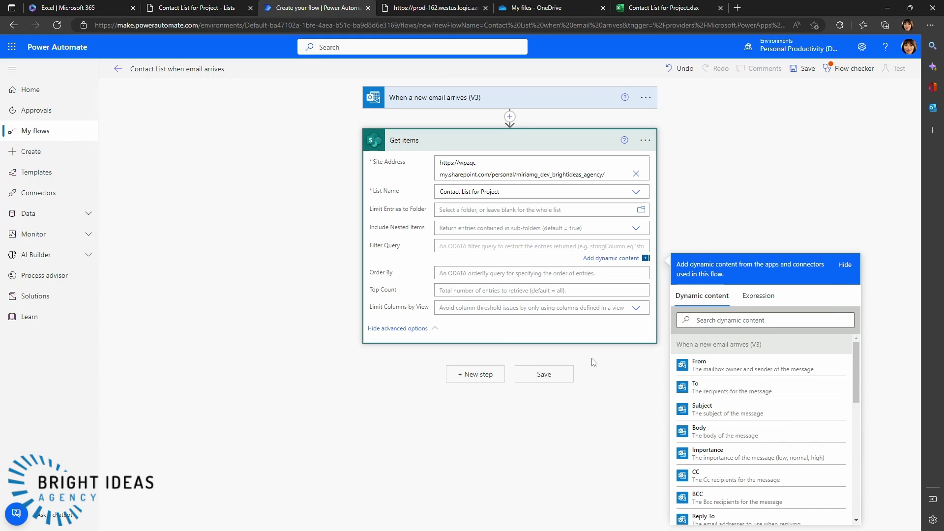
- Set the Filter Query to field_2 eq the email's From address, save the flow, and collapse Get items
{"action": "type", "text": "field_2"}
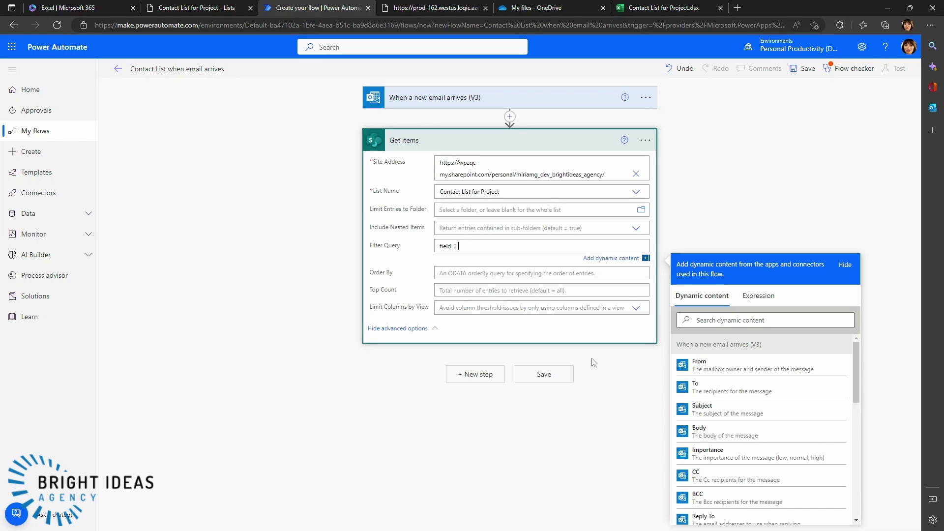
{"action": "type", "text": "eq '"}
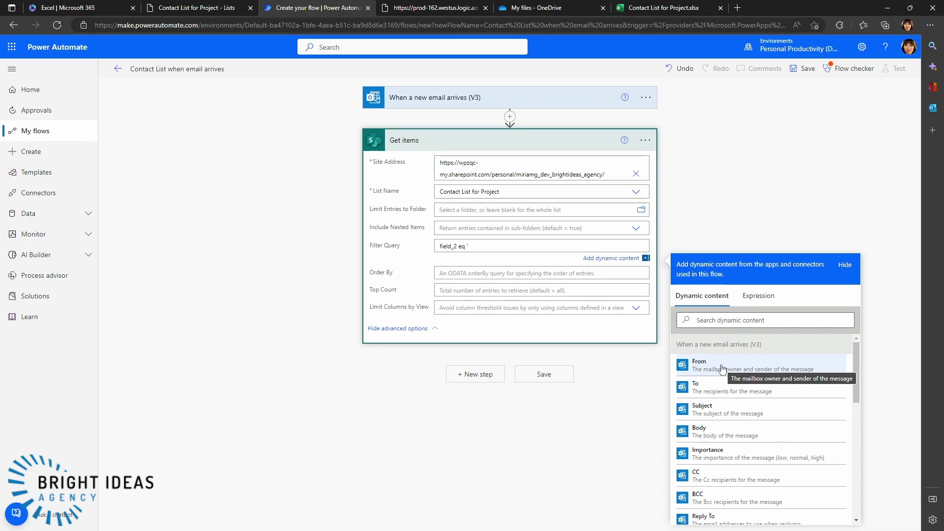
{"action": "left_click", "coordinate": [716, 367]}
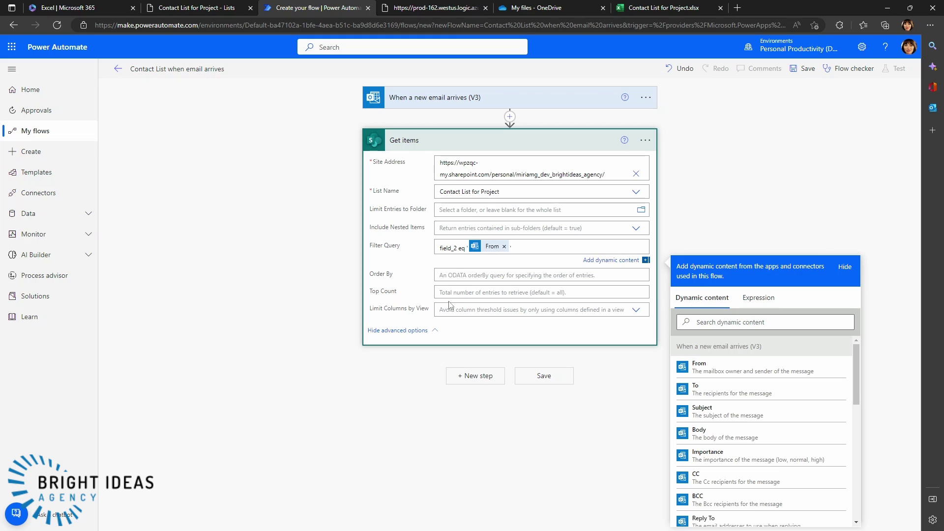
{"action": "left_click", "coordinate": [547, 379]}
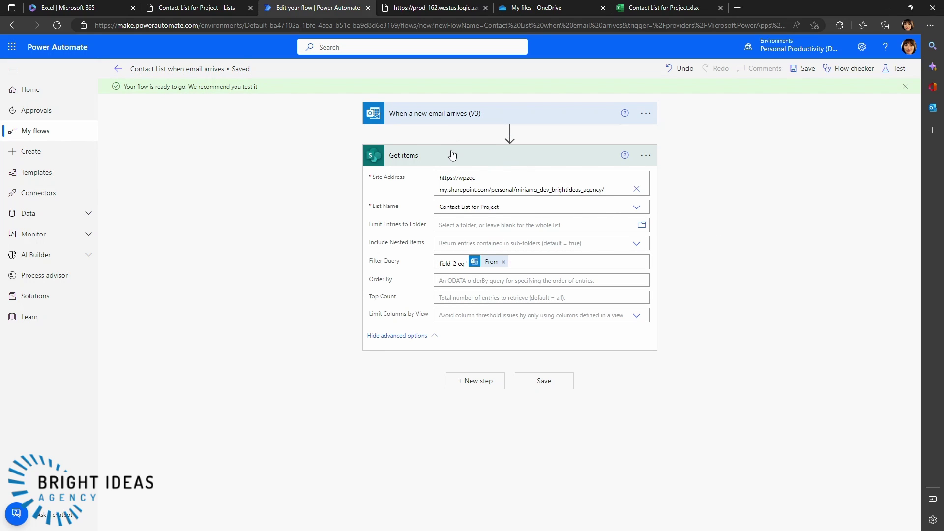
{"action": "left_click", "coordinate": [441, 156]}
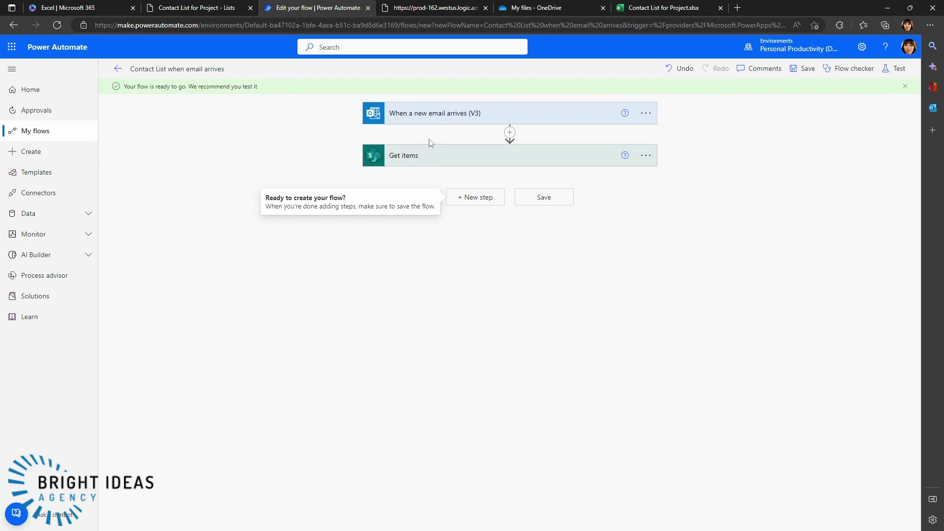
- Expand the Get items card to review its site, list and filter settings
{"action": "left_click", "coordinate": [423, 159]}
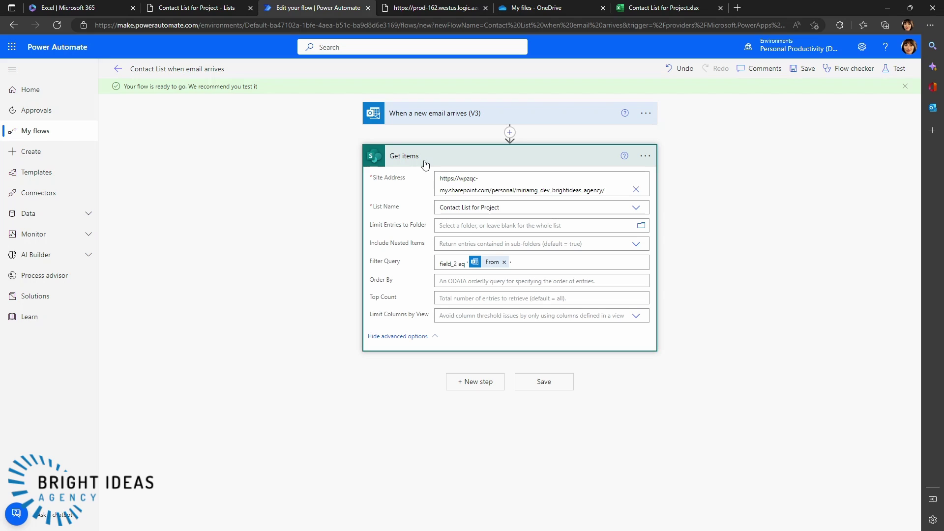
- Add a Condition control after Get items and select its first value field
{"action": "left_click", "coordinate": [470, 383]}
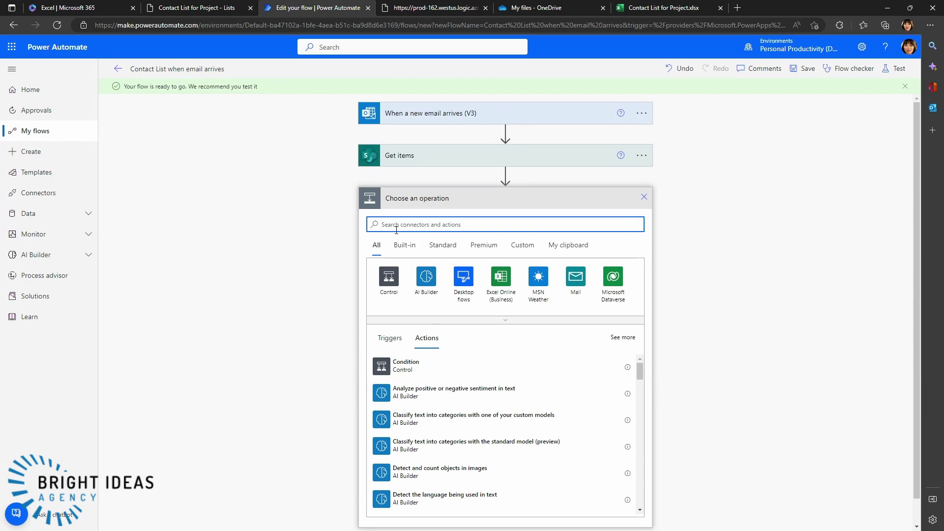
{"action": "type", "text": "condition"}
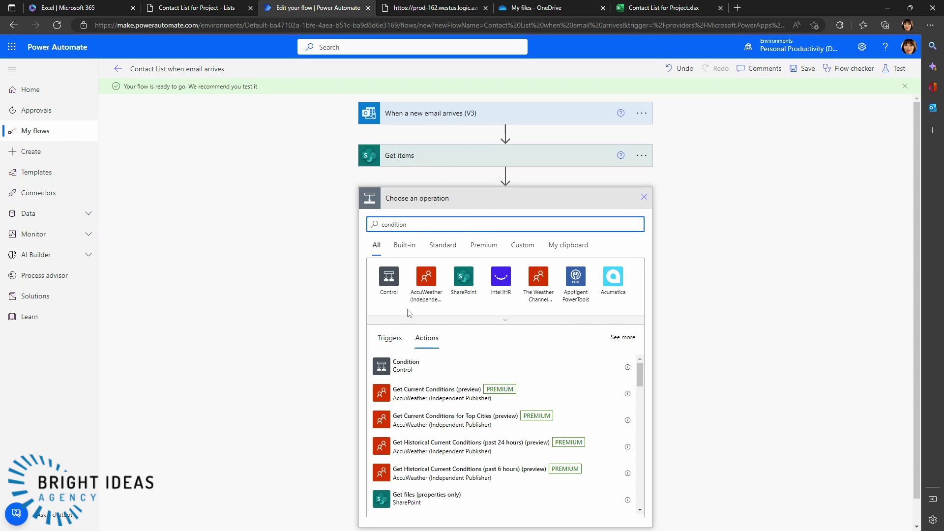
{"action": "left_click", "coordinate": [399, 364]}
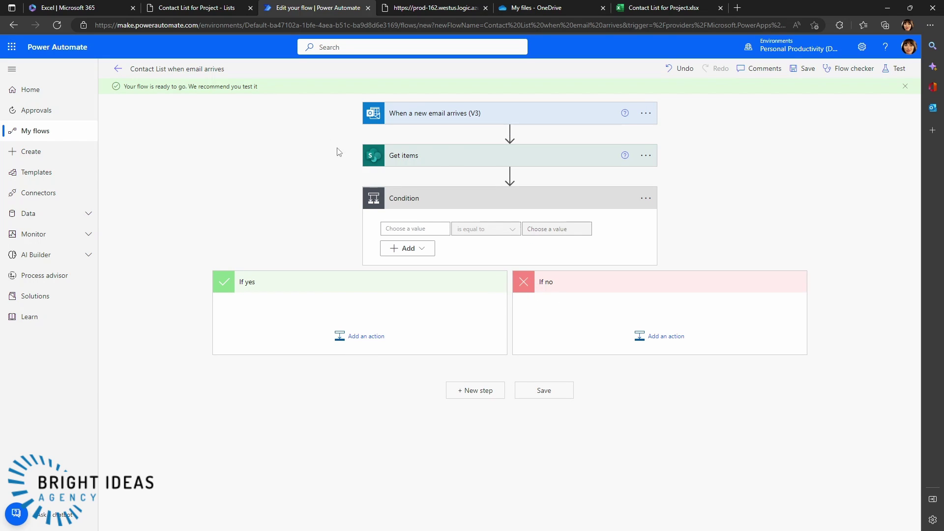
{"action": "left_click", "coordinate": [397, 228]}
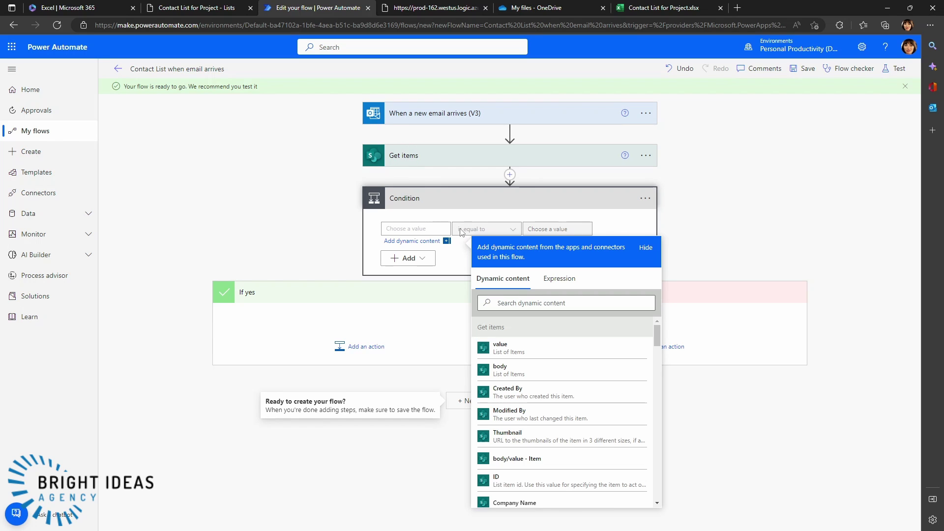
- Set the condition's first value to the expression length() of Get items' value
{"action": "left_click", "coordinate": [553, 278]}
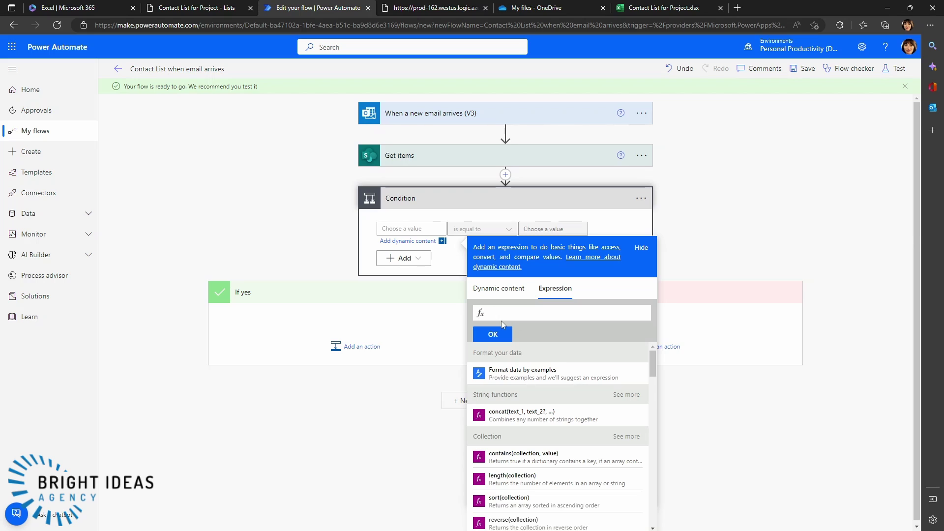
{"action": "type", "text": "length"}
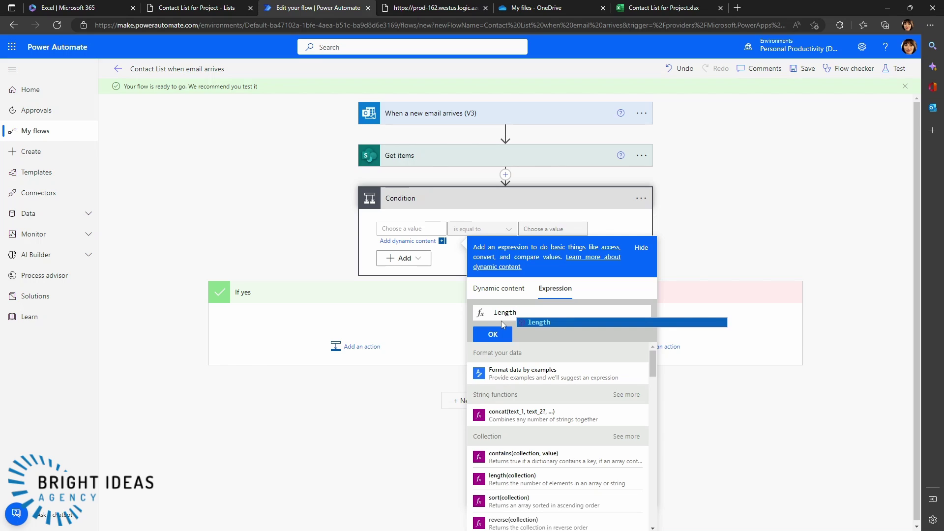
{"action": "type", "text": "("}
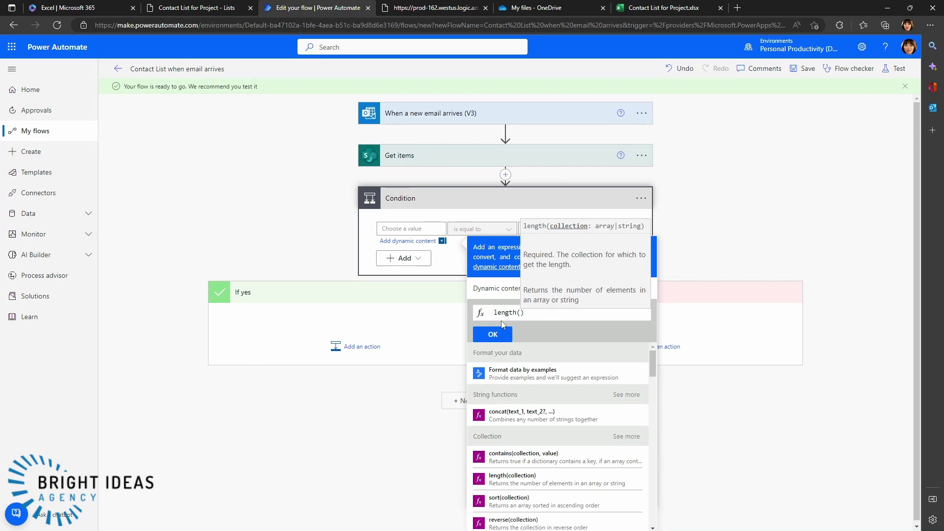
{"action": "left_click", "coordinate": [495, 288]}
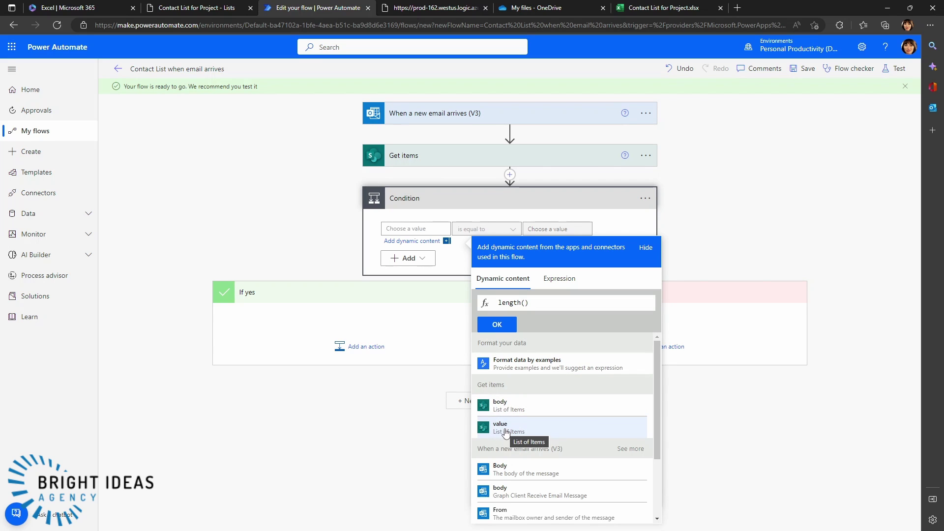
{"action": "left_click", "coordinate": [506, 430]}
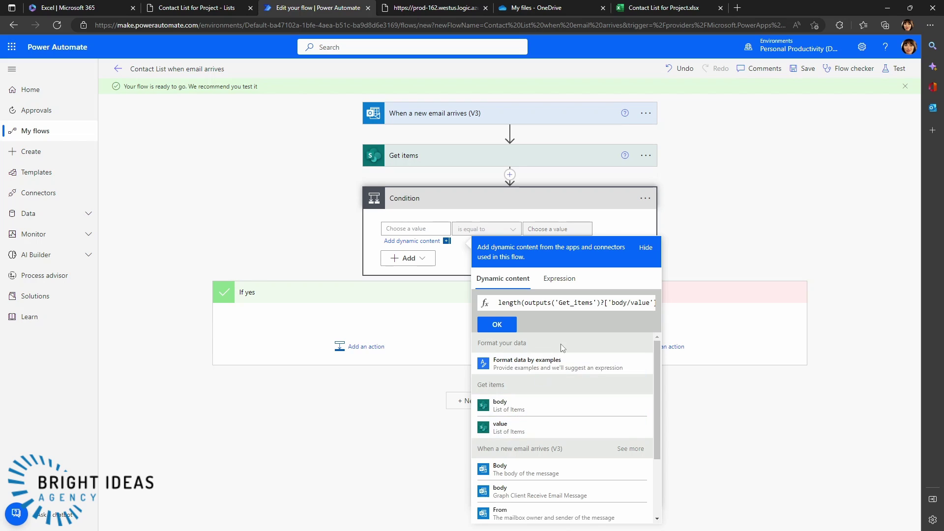
{"action": "left_click", "coordinate": [495, 326]}
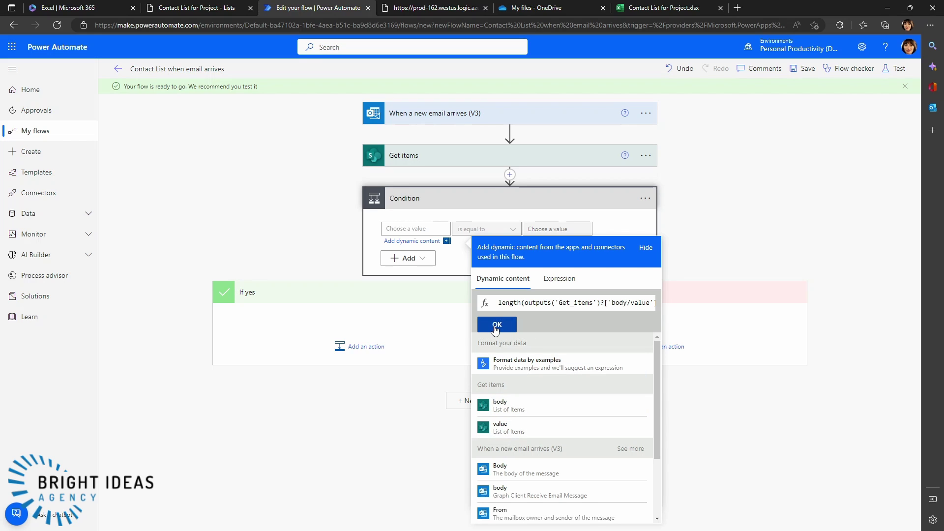
{"action": "left_click", "coordinate": [668, 259]}
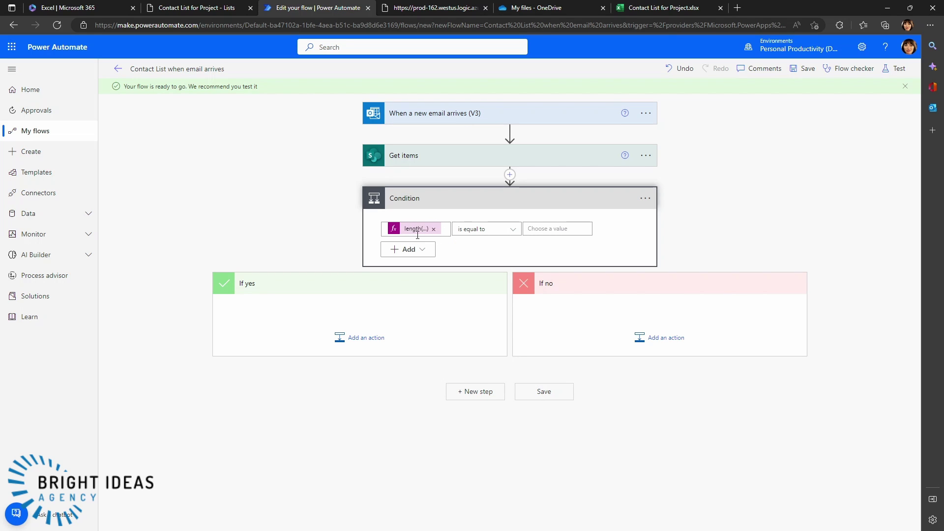
- Set the comparison operator to is greater than
{"action": "left_click", "coordinate": [505, 237]}
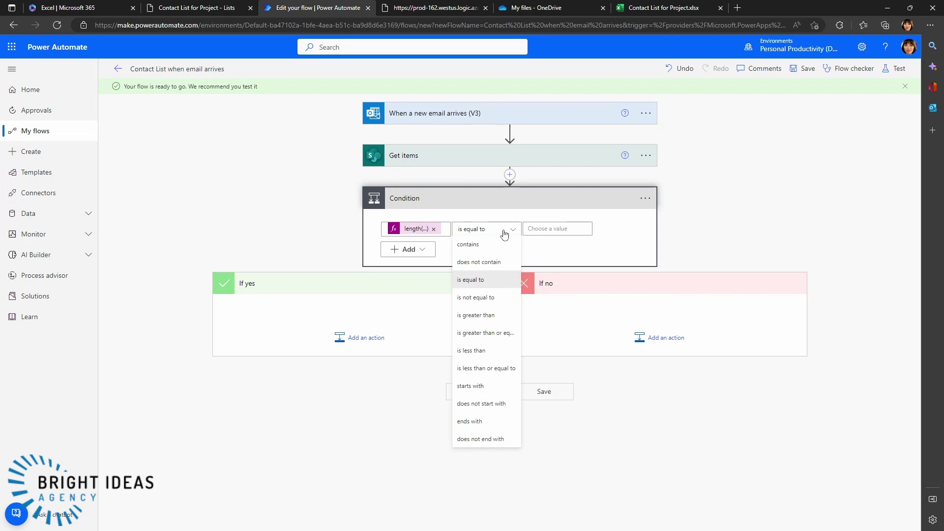
{"action": "left_click", "coordinate": [481, 317]}
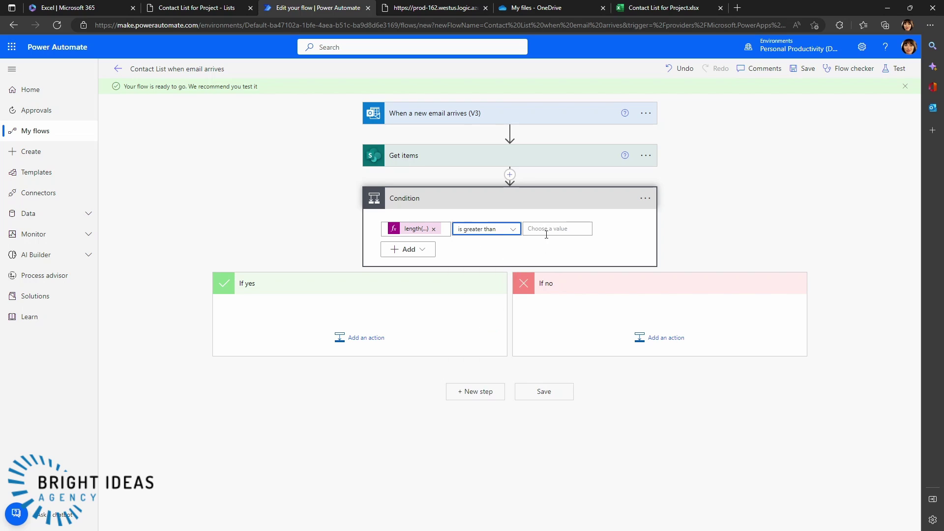
{"action": "left_click", "coordinate": [578, 229]}
- Enter 0 as the comparison value and add a SharePoint Update item action under If yes
{"action": "type", "text": "0"}
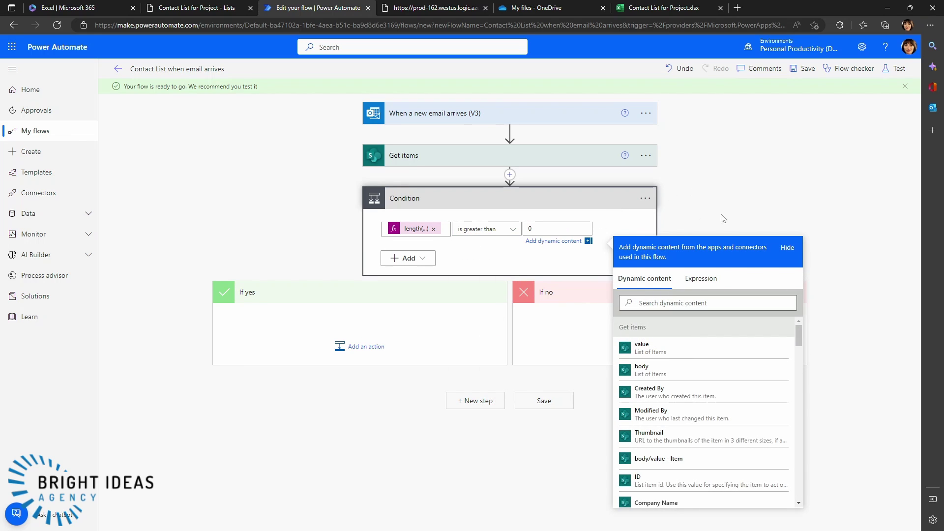
{"action": "left_click", "coordinate": [713, 212]}
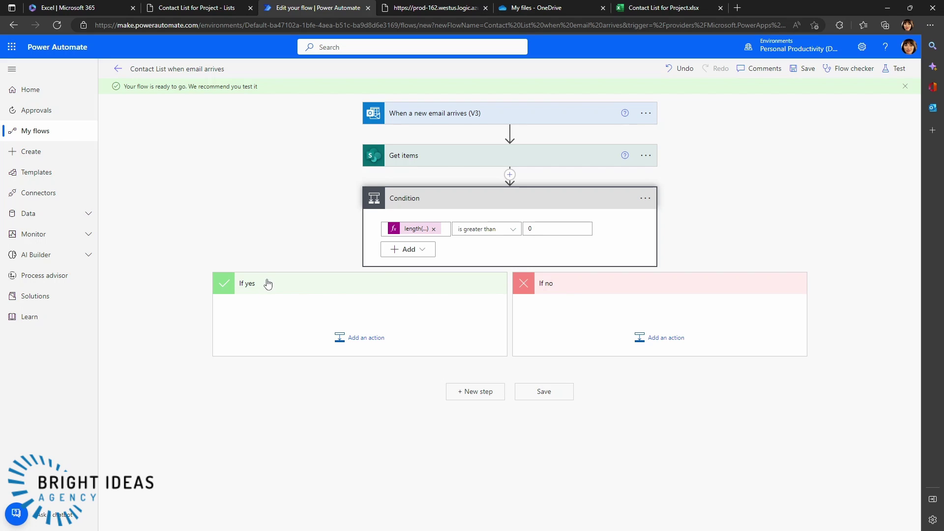
{"action": "left_click", "coordinate": [354, 343]}
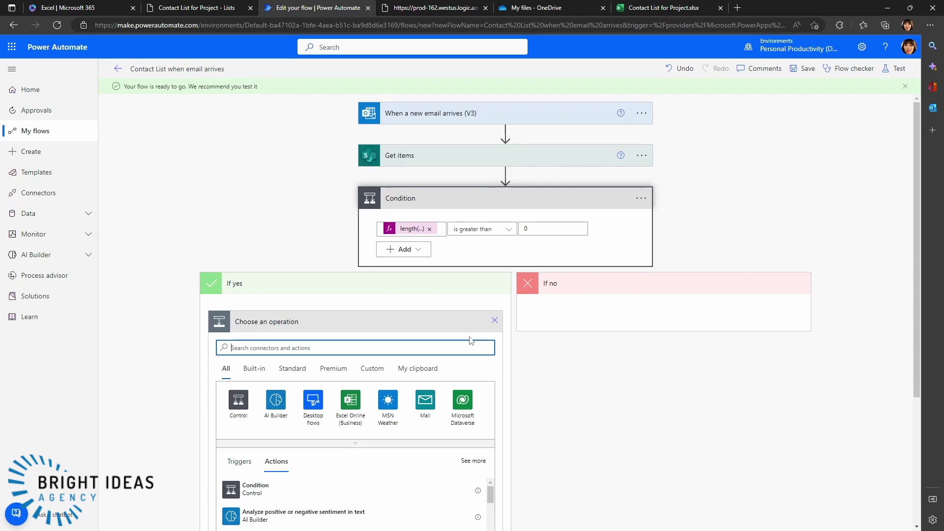
{"action": "scroll", "coordinate": [573, 375], "scroll_direction": "down", "scroll_amount": 4}
{"action": "scroll", "coordinate": [574, 360], "scroll_direction": "up", "scroll_amount": 4}
{"action": "scroll", "coordinate": [558, 432], "scroll_direction": "down", "scroll_amount": 3}
{"action": "type", "text": "update"}
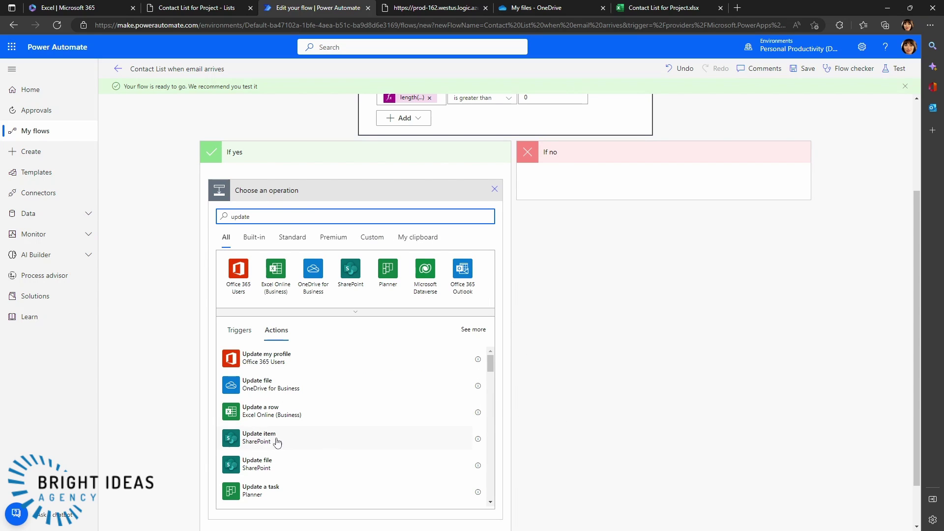
{"action": "left_click", "coordinate": [258, 436]}
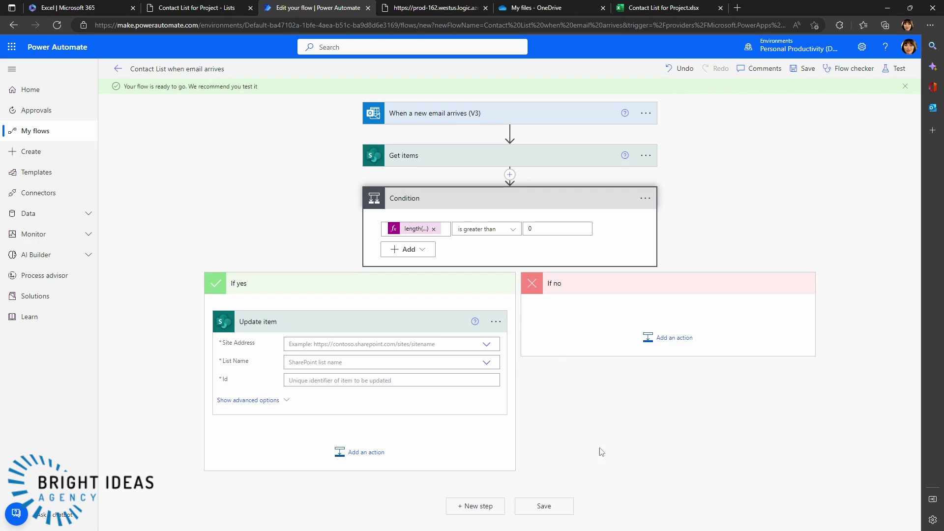
- Set Update item to the pasted site address, Contact List for Project, and the Get items ID
{"action": "left_click", "coordinate": [346, 344]}
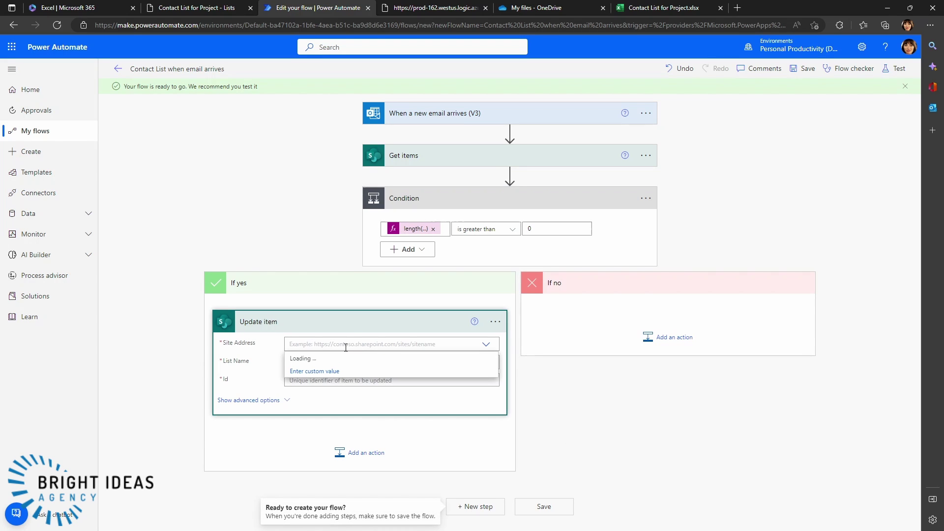
{"action": "left_click", "coordinate": [325, 371]}
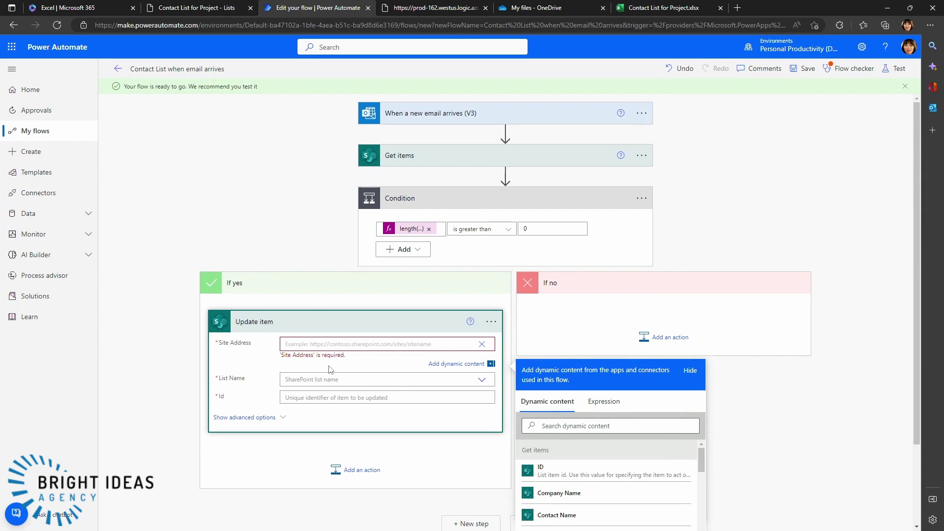
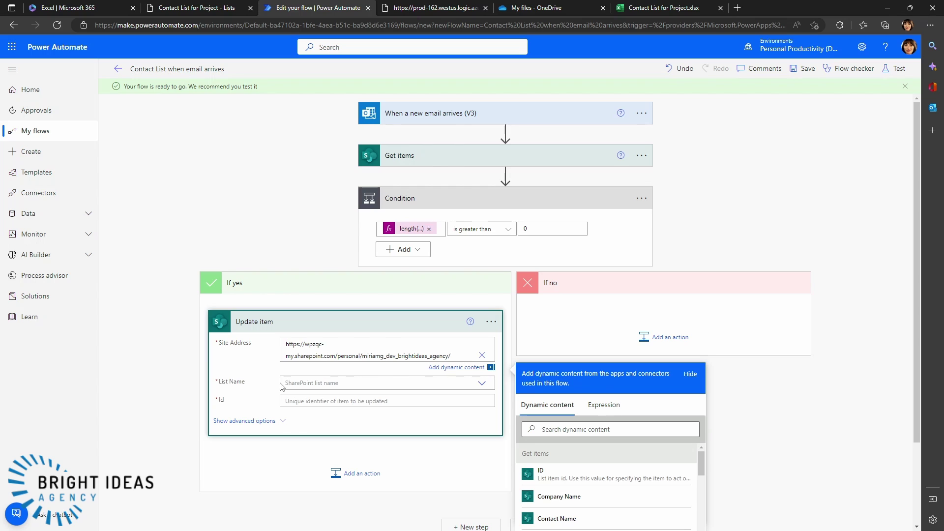
{"action": "left_click", "coordinate": [294, 382]}
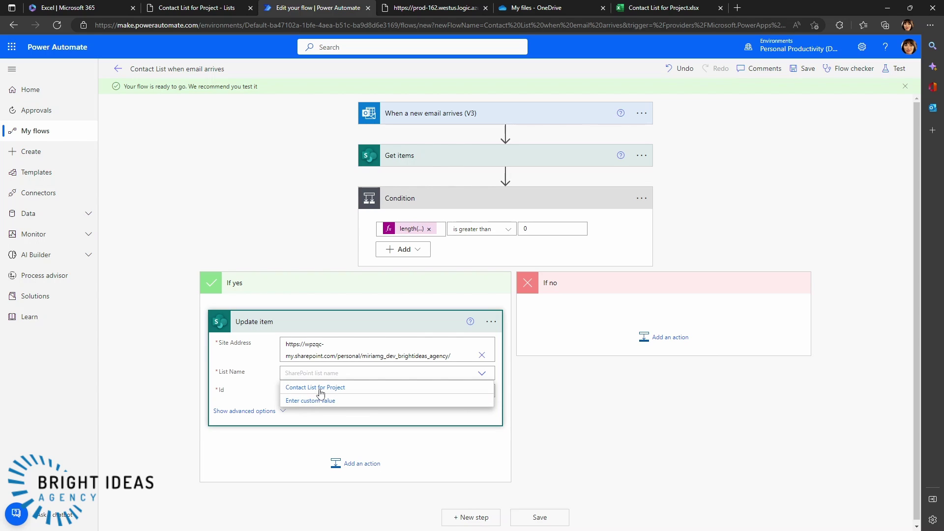
{"action": "left_click", "coordinate": [315, 388]}
{"action": "left_click", "coordinate": [318, 391]}
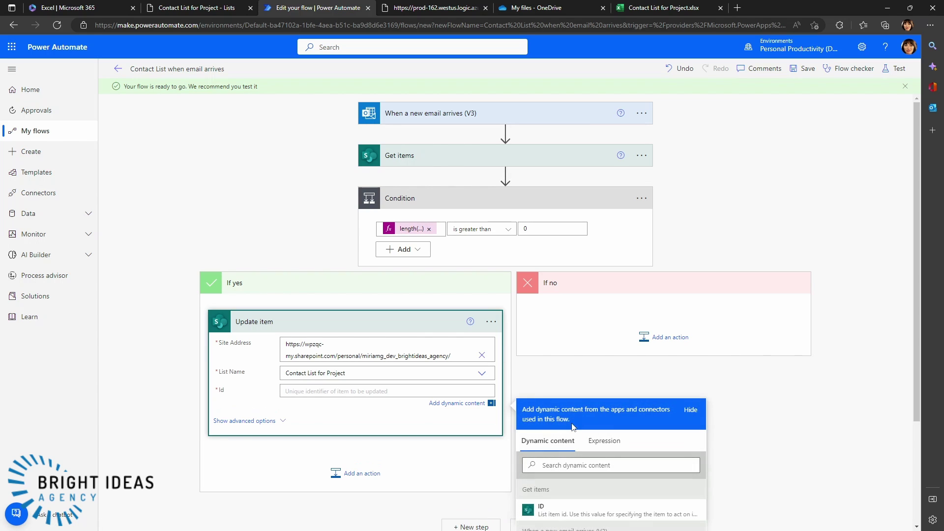
{"action": "scroll", "coordinate": [541, 384], "scroll_direction": "down", "scroll_amount": 3}
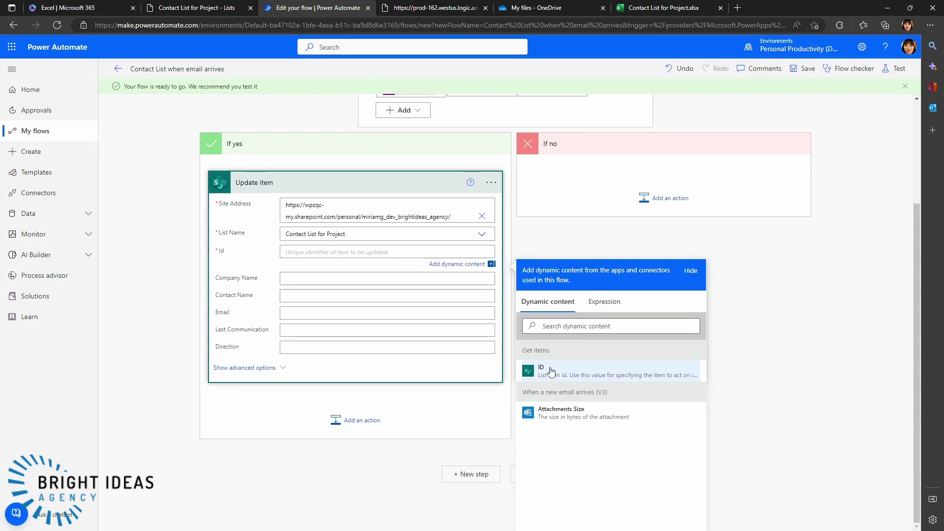
{"action": "left_click", "coordinate": [557, 374]}
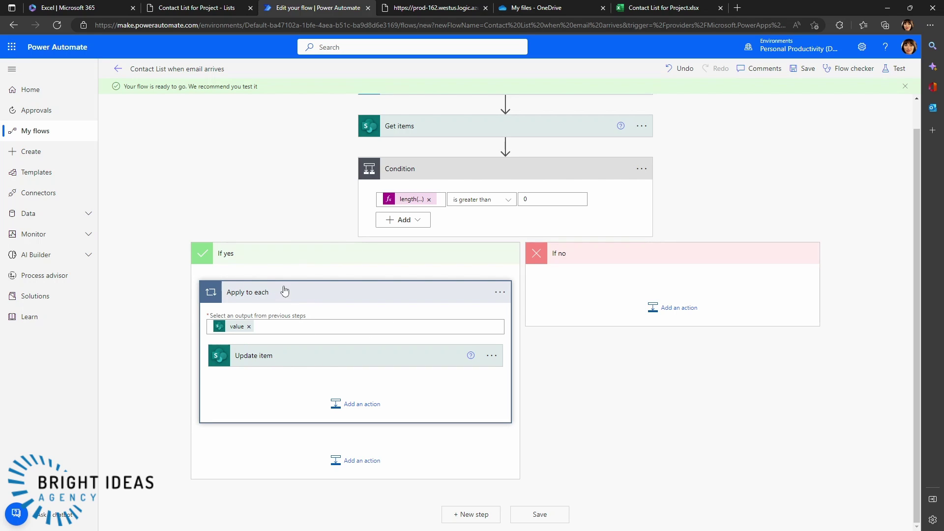
- Expand the Update item step inside Apply to each and review its ID and Company Name fields
{"action": "scroll", "coordinate": [363, 163], "scroll_direction": "up", "scroll_amount": 1}
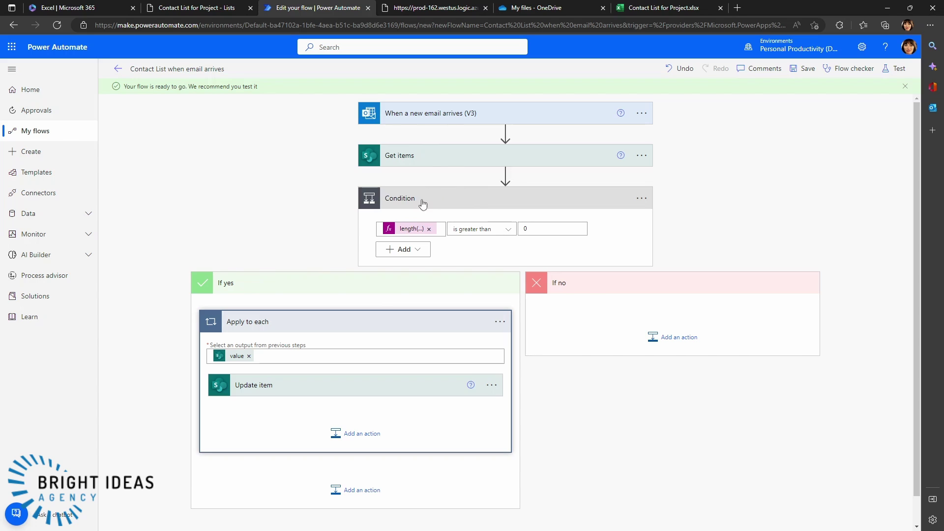
{"action": "scroll", "coordinate": [409, 247], "scroll_direction": "down", "scroll_amount": 1}
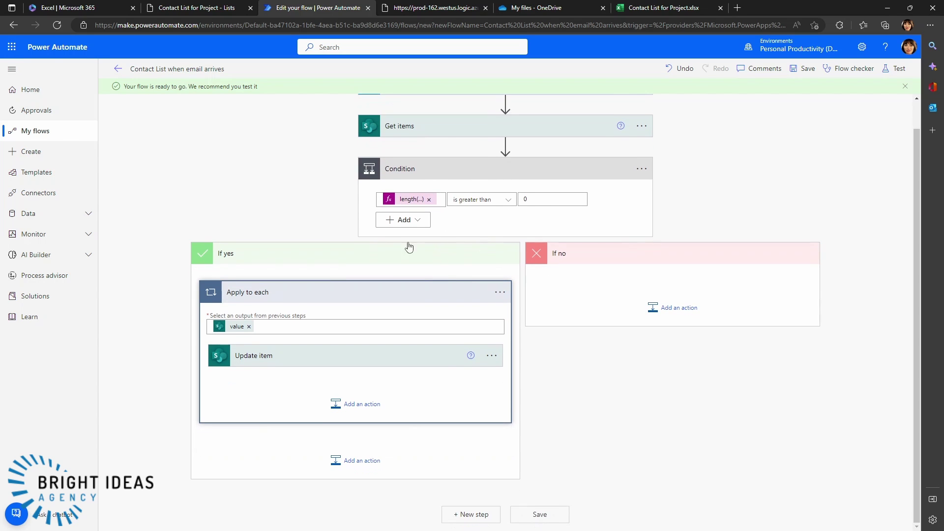
{"action": "scroll", "coordinate": [371, 266], "scroll_direction": "up", "scroll_amount": 1}
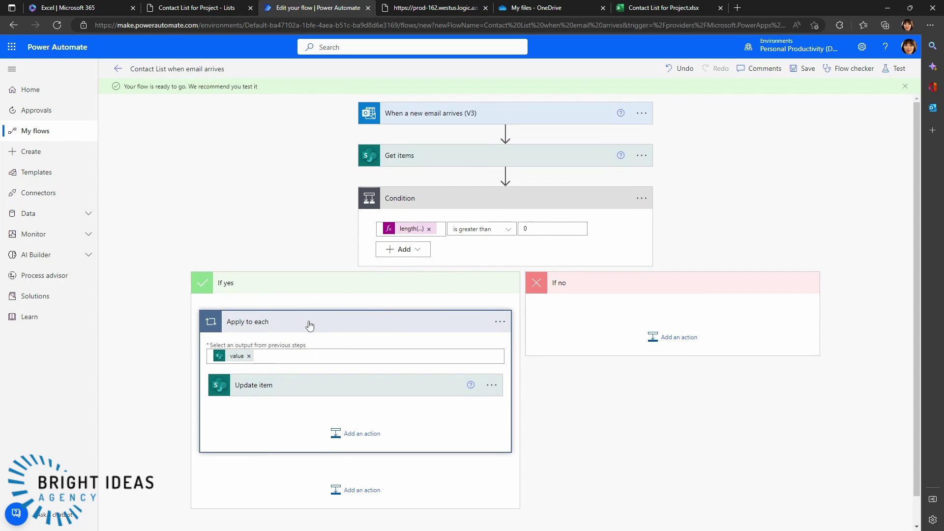
{"action": "scroll", "coordinate": [308, 323], "scroll_direction": "down", "scroll_amount": 1}
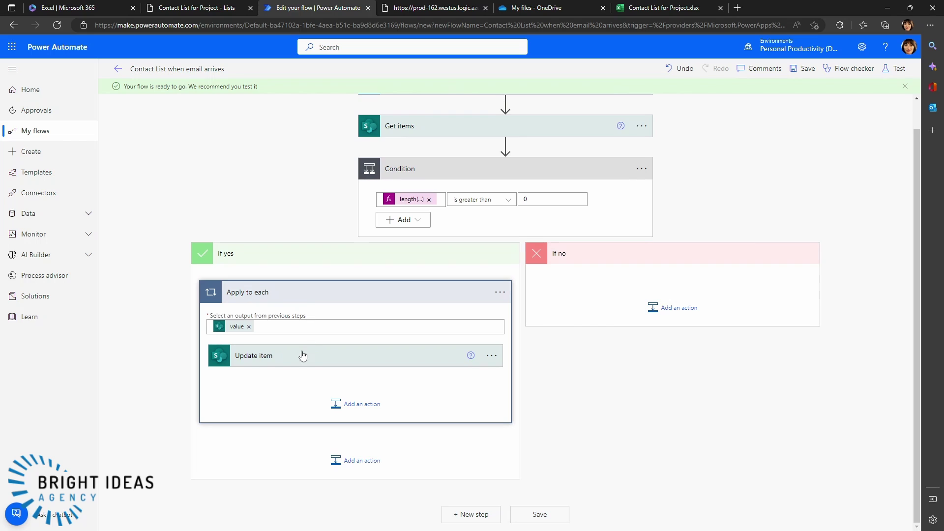
{"action": "left_click", "coordinate": [344, 358]}
{"action": "scroll", "coordinate": [525, 338], "scroll_direction": "down", "scroll_amount": 4}
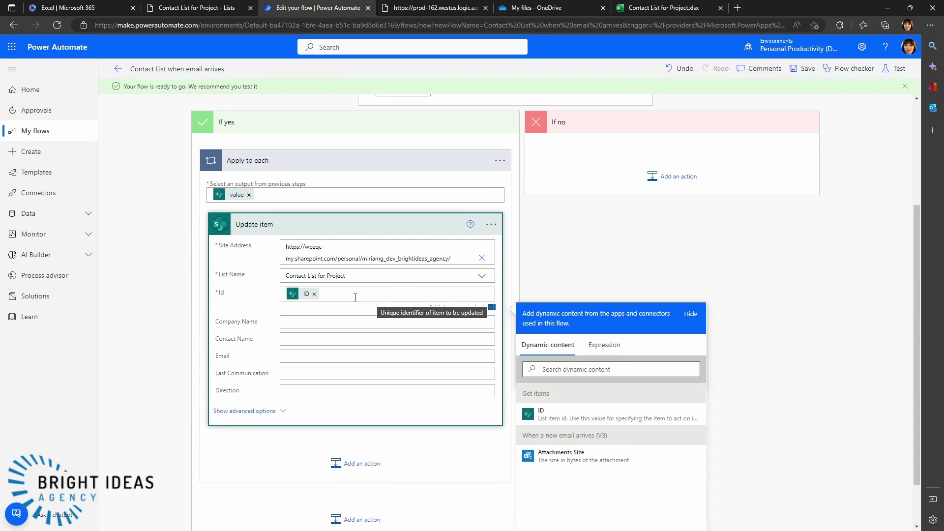
{"action": "mouse_move", "coordinate": [308, 299]}
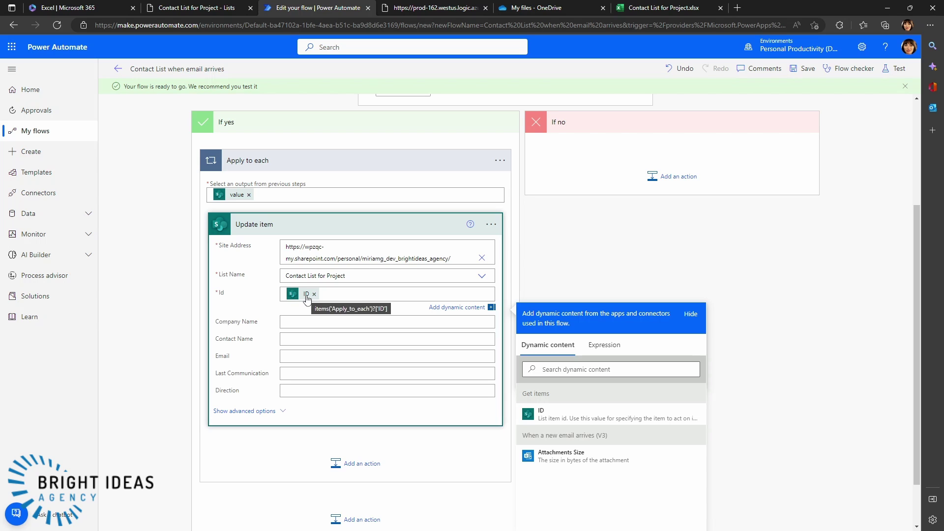
{"action": "scroll", "coordinate": [307, 300], "scroll_direction": "up", "scroll_amount": 5}
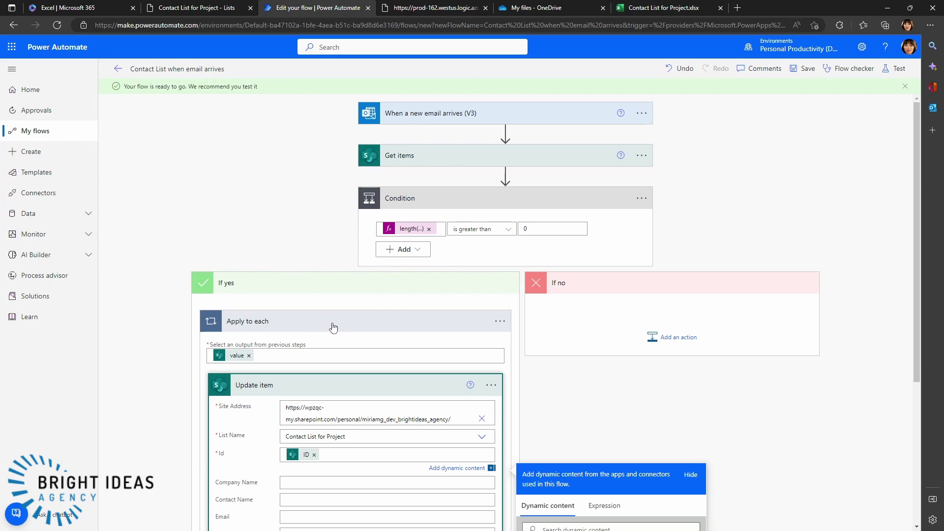
{"action": "scroll", "coordinate": [281, 318], "scroll_direction": "down", "scroll_amount": 3}
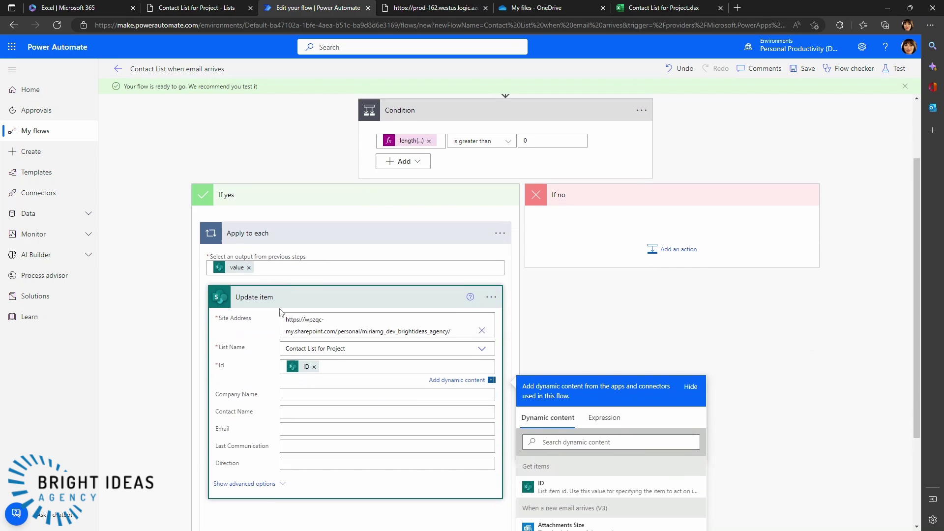
{"action": "scroll", "coordinate": [295, 320], "scroll_direction": "down", "scroll_amount": 2}
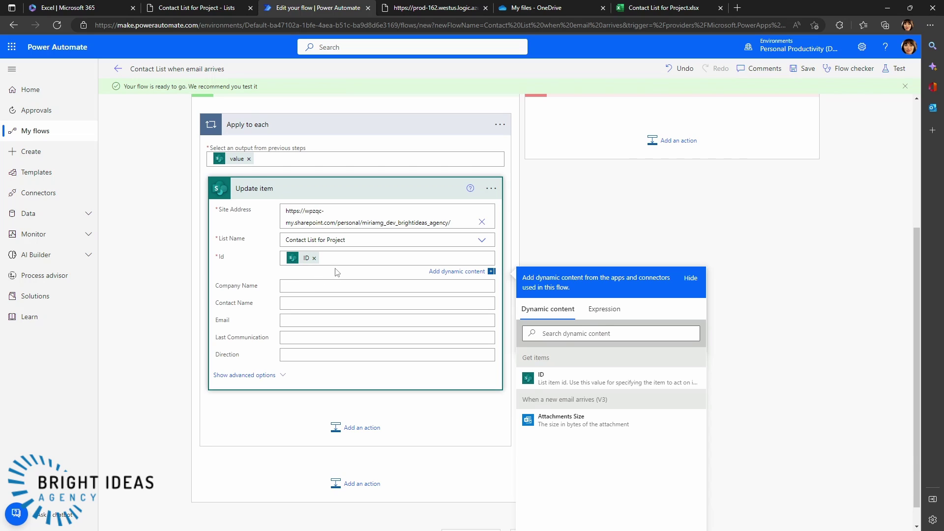
{"action": "scroll", "coordinate": [330, 270], "scroll_direction": "up", "scroll_amount": 5}
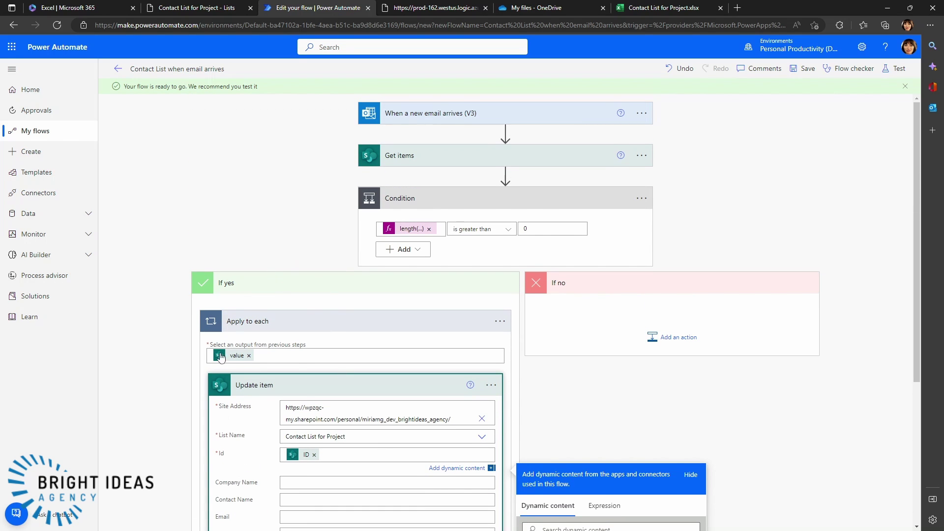
{"action": "scroll", "coordinate": [339, 402], "scroll_direction": "down", "scroll_amount": 4}
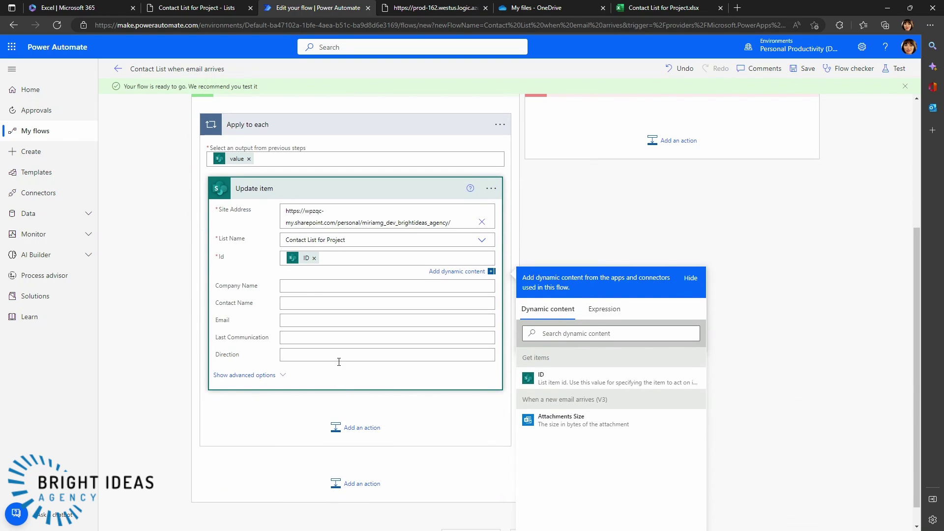
{"action": "scroll", "coordinate": [303, 242], "scroll_direction": "up", "scroll_amount": 3}
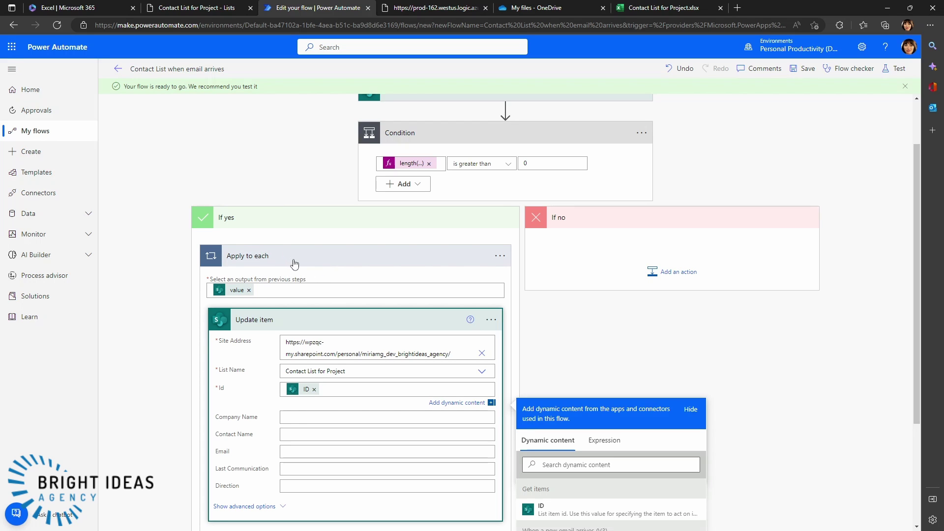
{"action": "scroll", "coordinate": [295, 263], "scroll_direction": "down", "scroll_amount": 3}
{"action": "scroll", "coordinate": [399, 278], "scroll_direction": "up", "scroll_amount": 3}
{"action": "scroll", "coordinate": [321, 336], "scroll_direction": "down", "scroll_amount": 3}
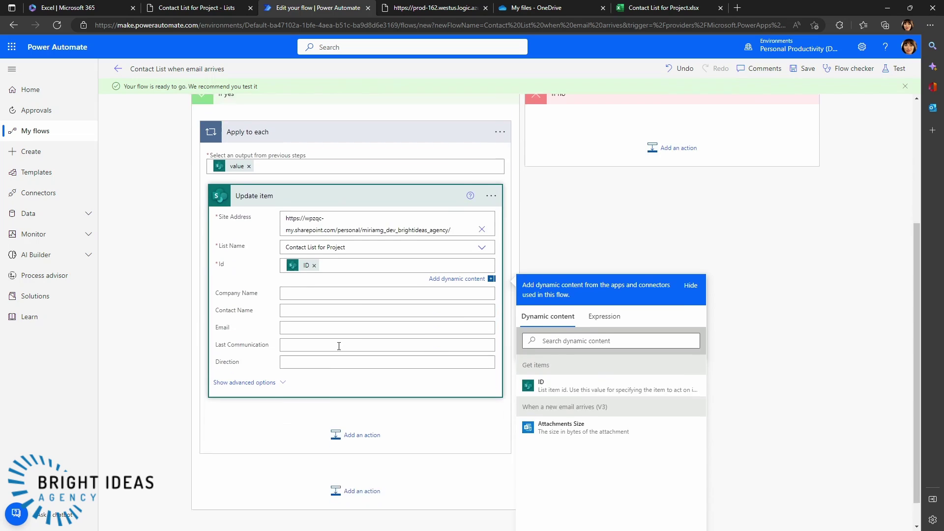
{"action": "scroll", "coordinate": [315, 320], "scroll_direction": "up", "scroll_amount": 1}
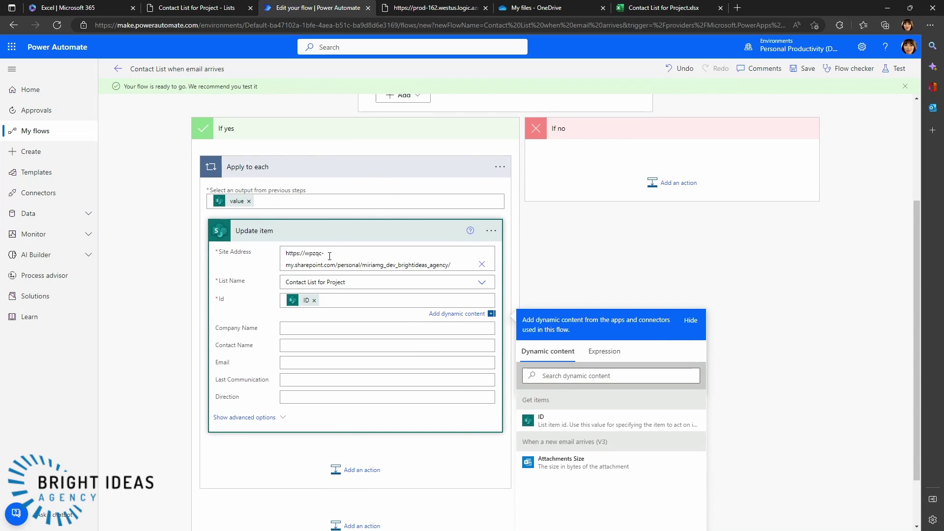
{"action": "scroll", "coordinate": [314, 344], "scroll_direction": "down", "scroll_amount": 1}
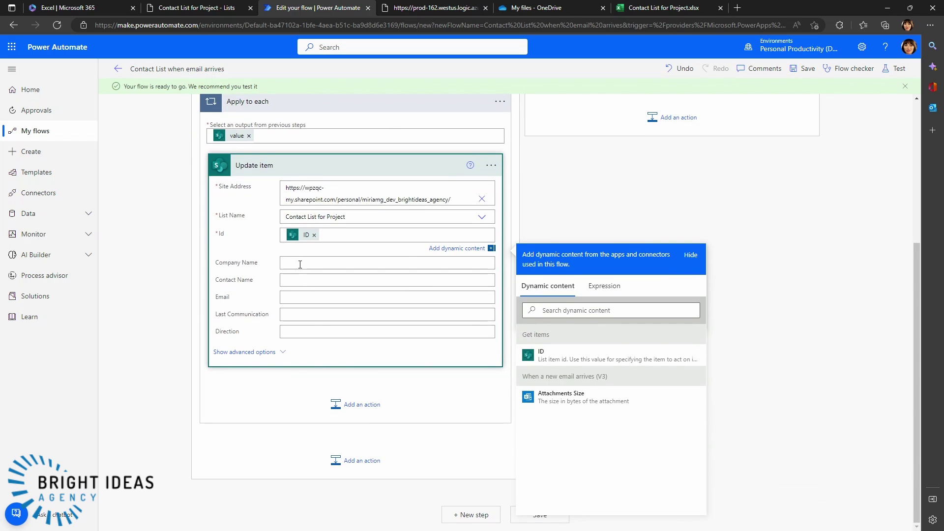
{"action": "scroll", "coordinate": [292, 236], "scroll_direction": "up", "scroll_amount": 2}
{"action": "scroll", "coordinate": [324, 321], "scroll_direction": "down", "scroll_amount": 1}
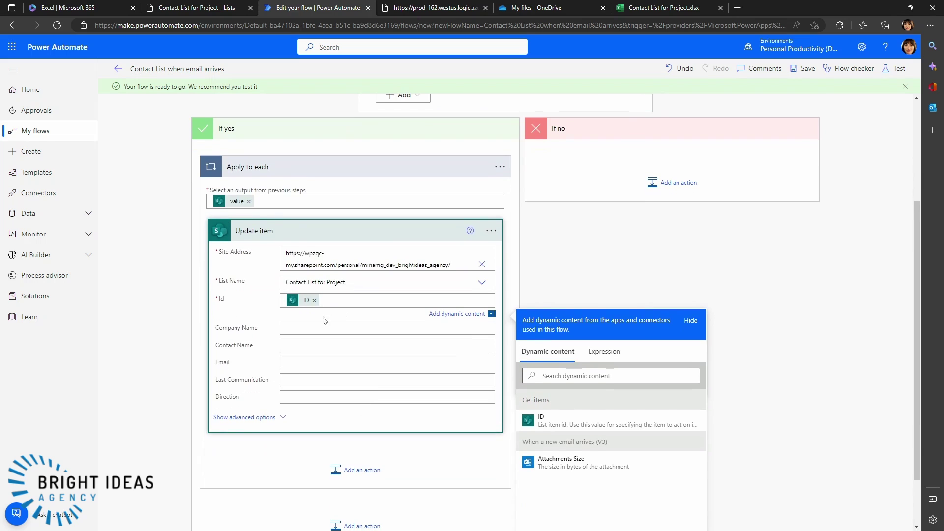
{"action": "scroll", "coordinate": [403, 364], "scroll_direction": "down", "scroll_amount": 1}
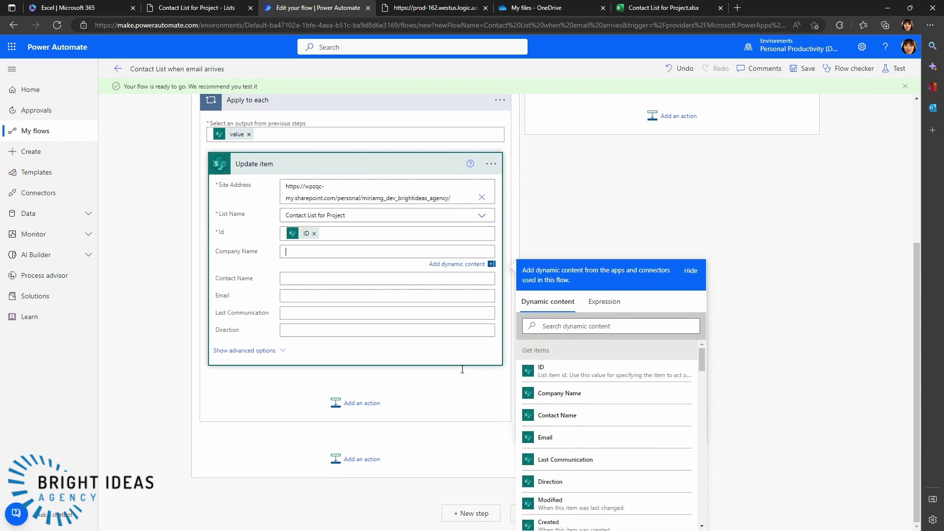
- Fill Company Name, Contact Name and Email with the matching Get items values
{"action": "left_click", "coordinate": [560, 395]}
{"action": "left_click", "coordinate": [303, 280]}
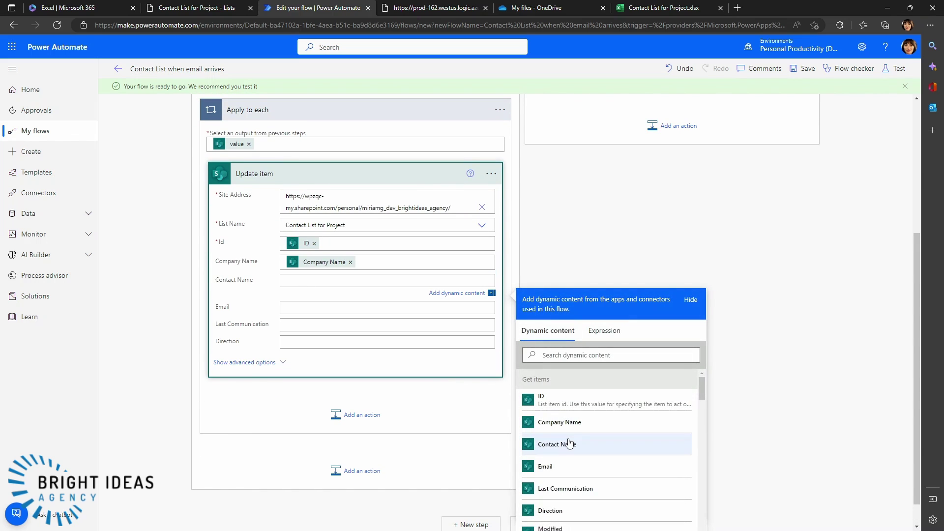
{"action": "left_click", "coordinate": [557, 445]}
{"action": "left_click", "coordinate": [295, 308]}
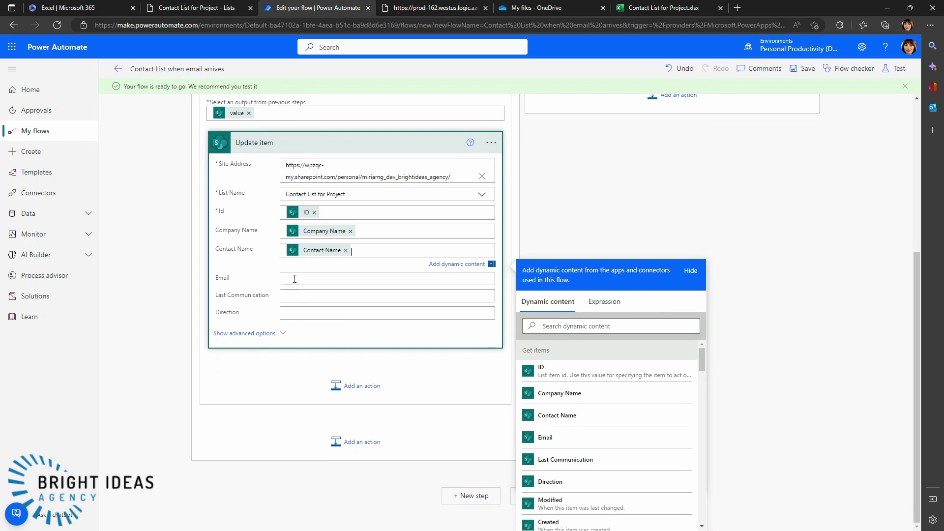
{"action": "left_click", "coordinate": [561, 437]}
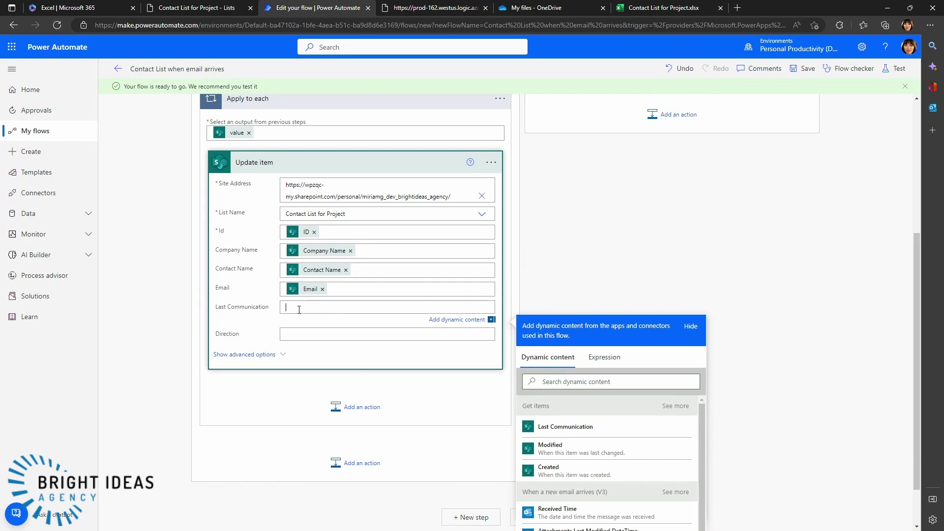
- Set Last Communication to the utcnow() expression and Direction to In
{"action": "scroll", "coordinate": [434, 331], "scroll_direction": "down", "scroll_amount": 1}
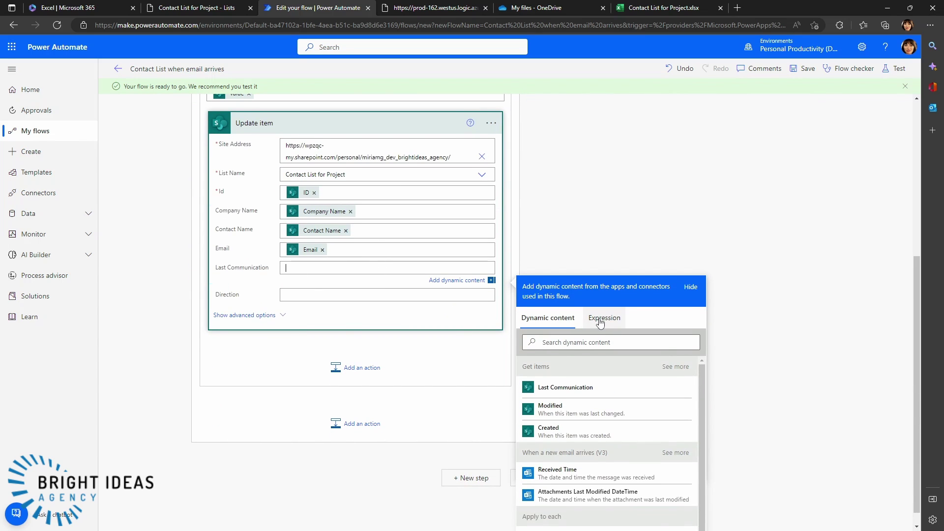
{"action": "left_click", "coordinate": [599, 321]}
{"action": "type", "text": "utcnow"}
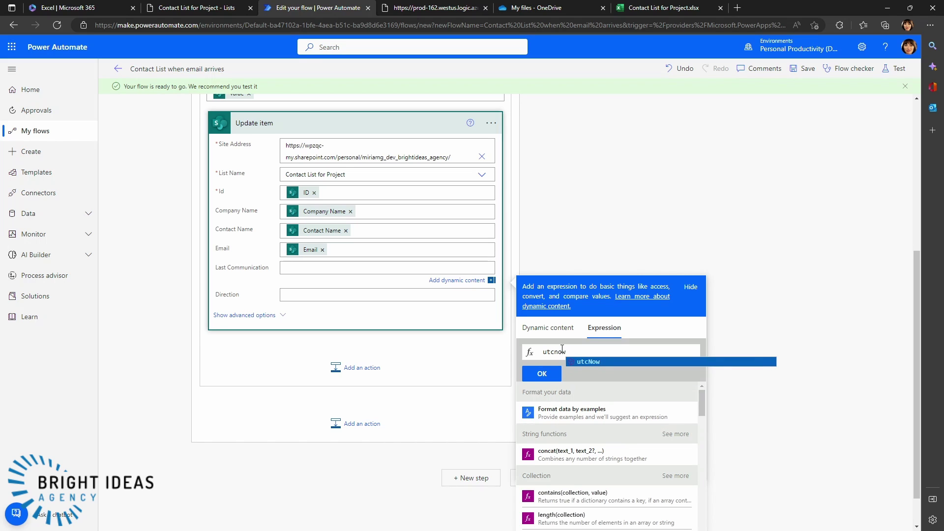
{"action": "type", "text": "()"}
{"action": "left_click", "coordinate": [541, 378]}
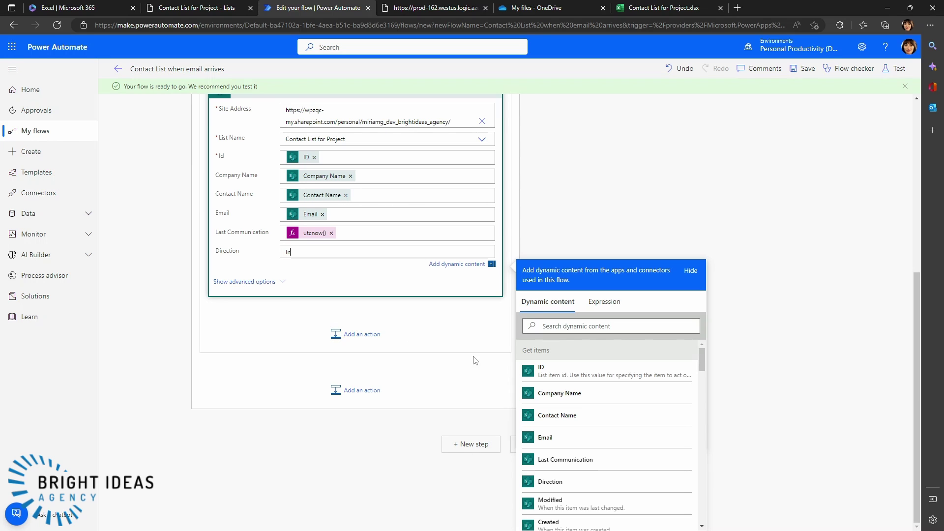
{"action": "scroll", "coordinate": [474, 360], "scroll_direction": "up", "scroll_amount": 3}
{"action": "scroll", "coordinate": [451, 360], "scroll_direction": "down", "scroll_amount": 3}
{"action": "scroll", "coordinate": [541, 351], "scroll_direction": "up", "scroll_amount": 2}
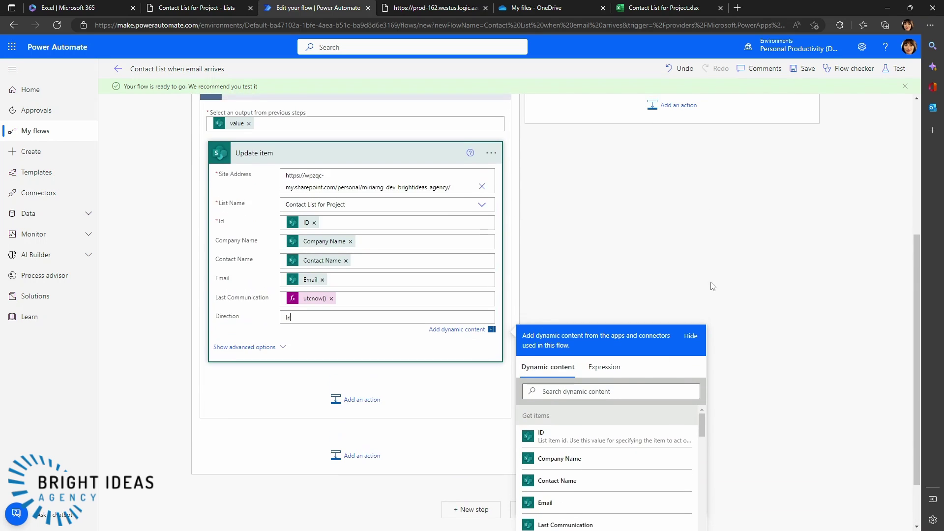
{"action": "left_click", "coordinate": [707, 353]}
- Save the flow and start a new Outlook email addressed to a suggested contact
{"action": "left_click", "coordinate": [540, 515]}
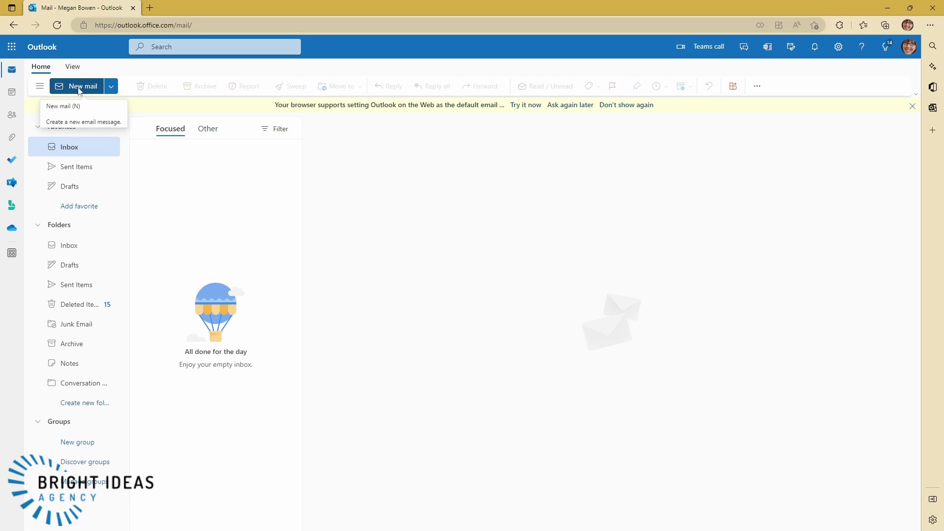
{"action": "left_click", "coordinate": [80, 89]}
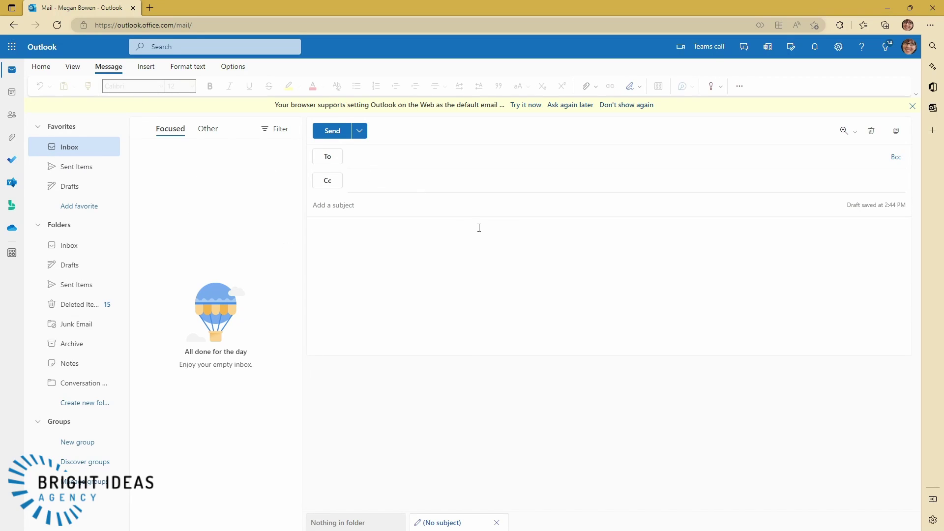
{"action": "type", "text": "miri"}
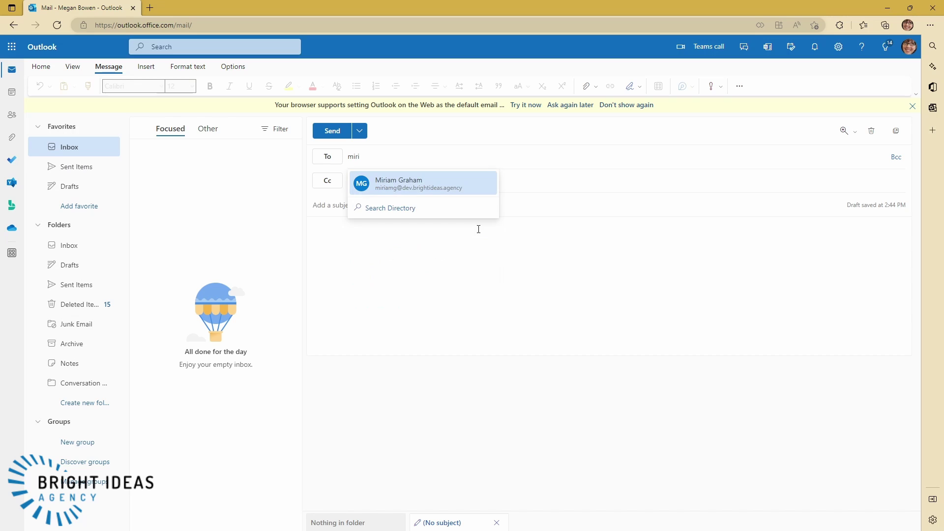
{"action": "left_click", "coordinate": [362, 183]}
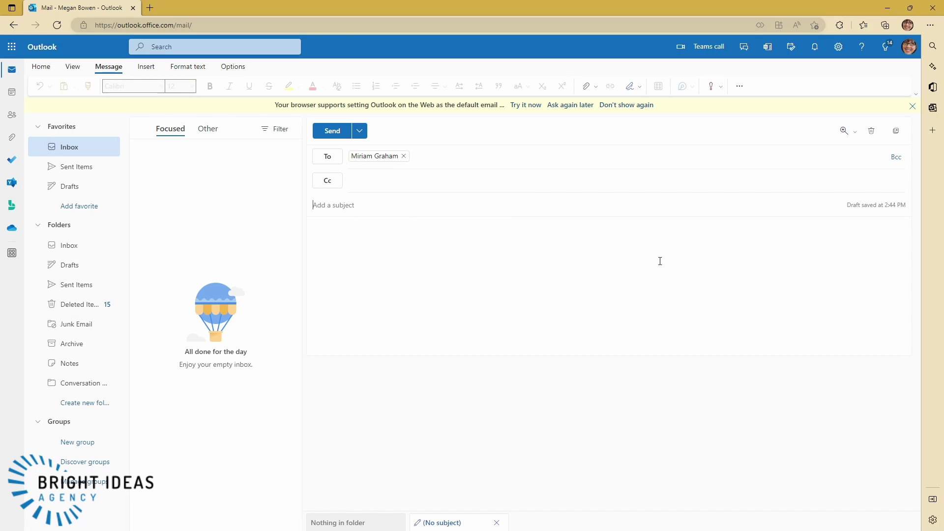
- Give the email subject 'Test email' and body 'Test', then send it
{"action": "type", "text": "Test email"}
{"action": "key", "text": "Tab"}
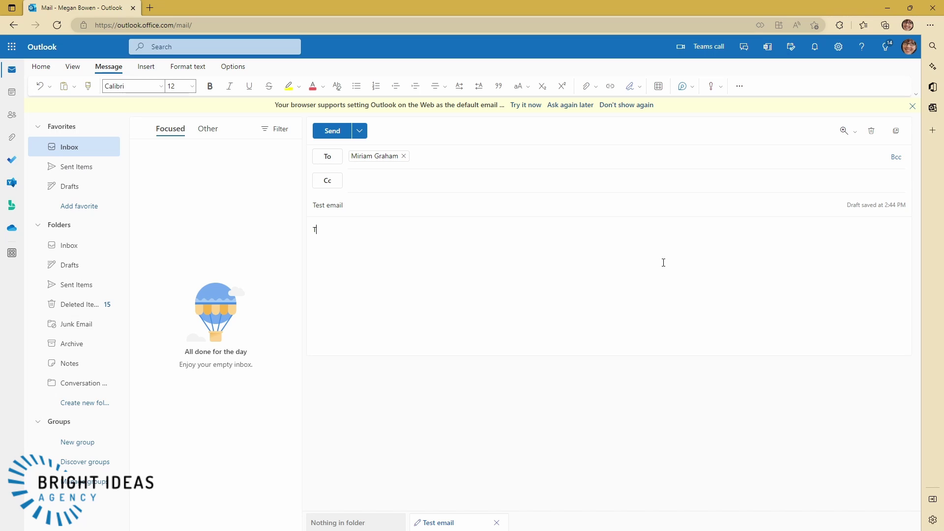
{"action": "type", "text": "Test"}
{"action": "left_click", "coordinate": [321, 130]}
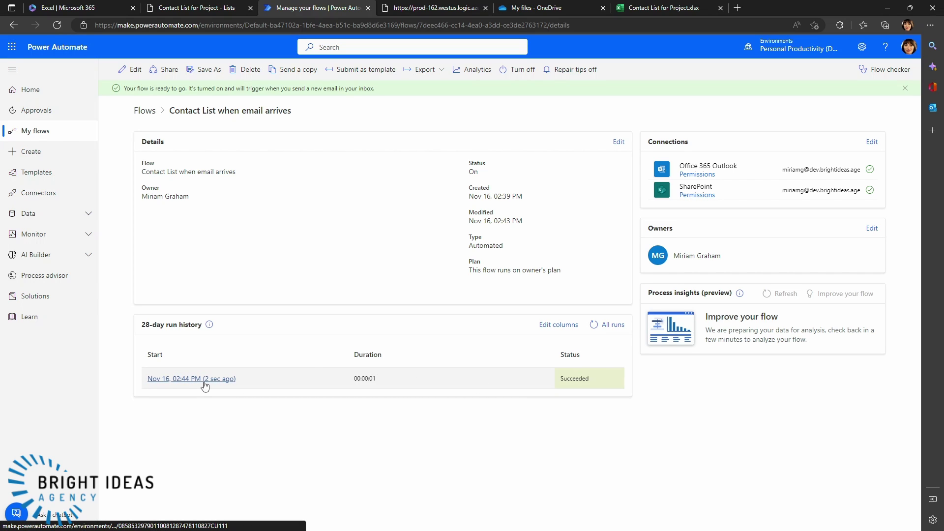
- Refresh Contact List for Project to confirm the contact shows Today and In, then return to the flow
{"action": "left_click", "coordinate": [186, 9]}
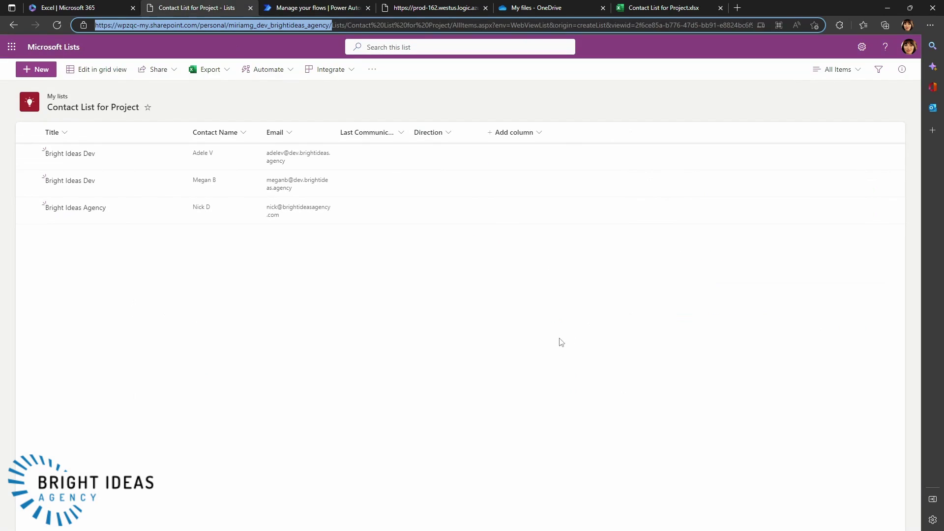
{"action": "left_click", "coordinate": [57, 25]}
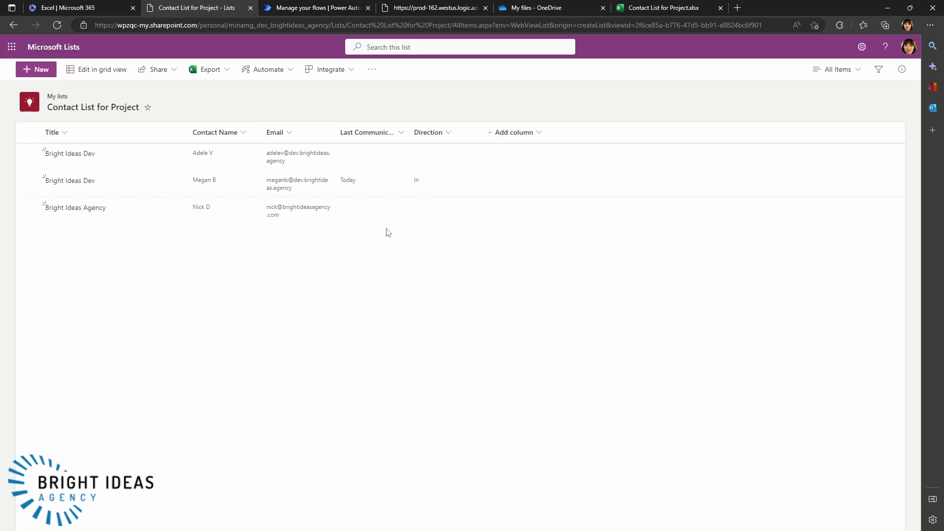
{"action": "left_click", "coordinate": [305, 9]}
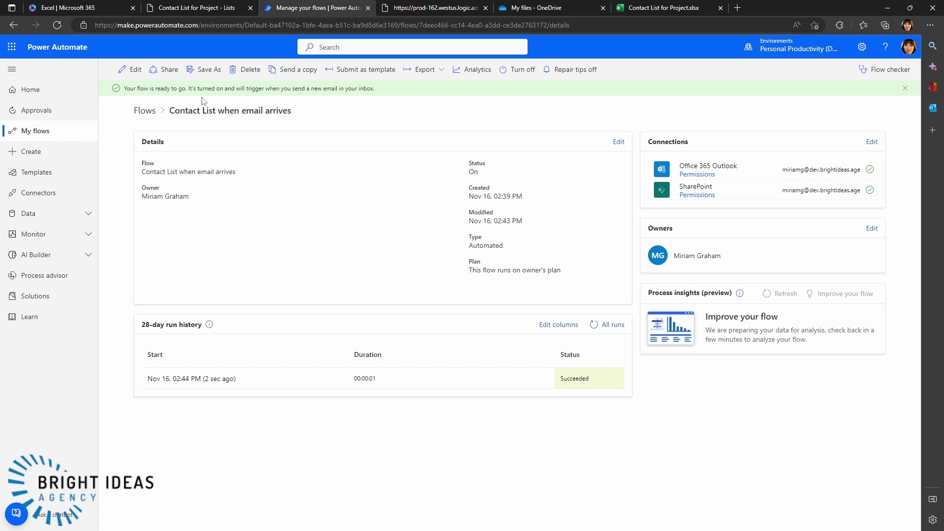
- Save As a copy, dropping the 'Copy of - ' prefix to name it 'Contact List when email is sent', then view My flows
{"action": "left_click", "coordinate": [201, 72]}
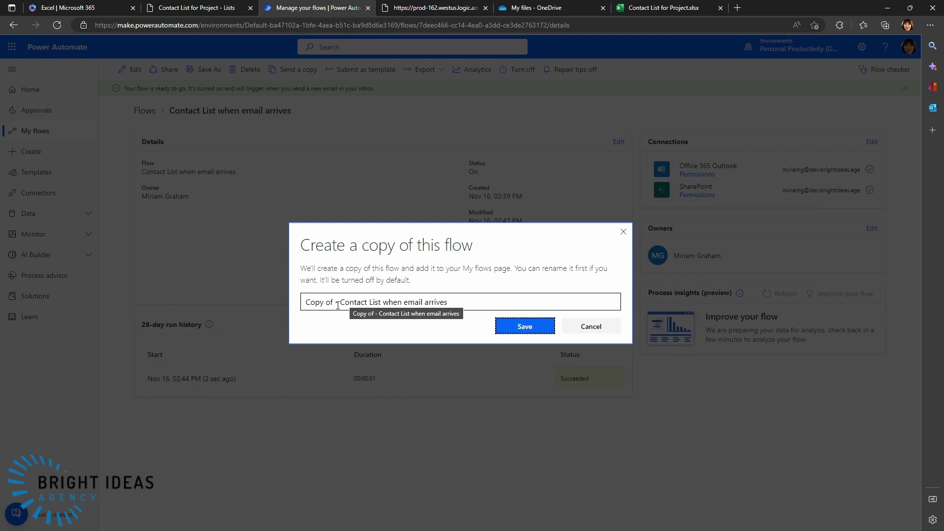
{"action": "left_click_drag", "start_coordinate": [337, 306], "coordinate": [311, 309]}
{"action": "key", "text": "BackSpace"}
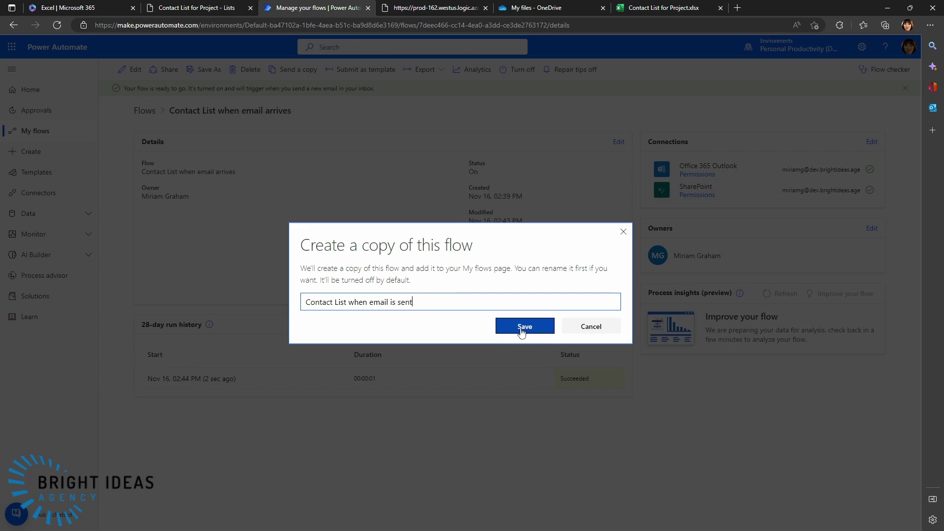
{"action": "left_click", "coordinate": [521, 333]}
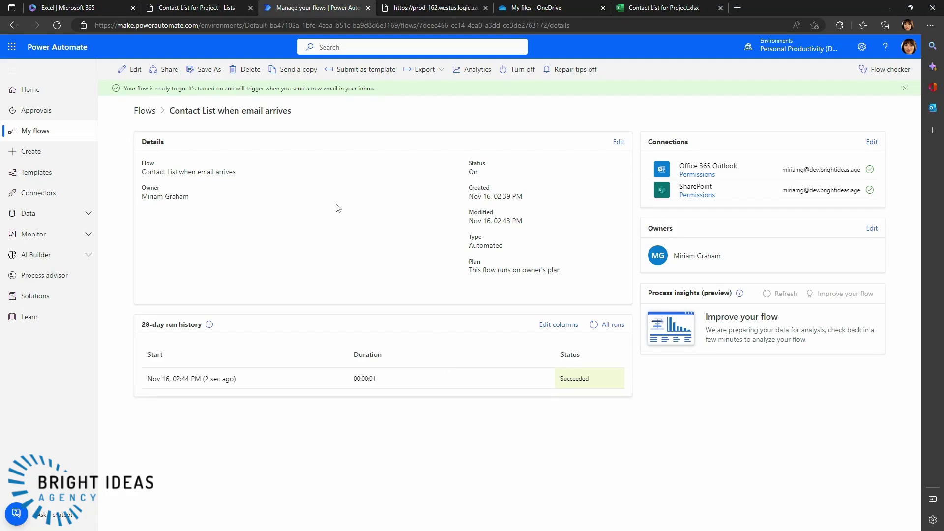
{"action": "left_click", "coordinate": [17, 133]}
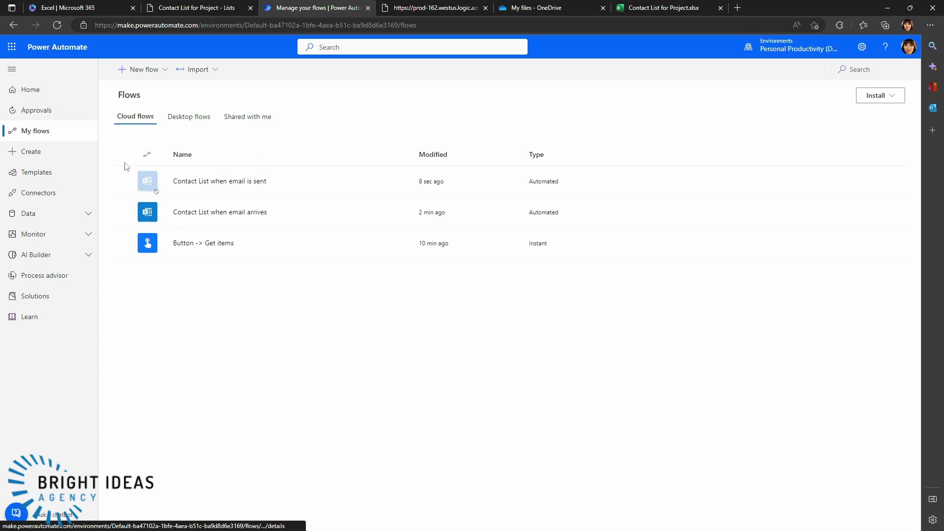
- Open 'Contact List when email is sent', turn it on, and open it in the editor
{"action": "left_click", "coordinate": [199, 184]}
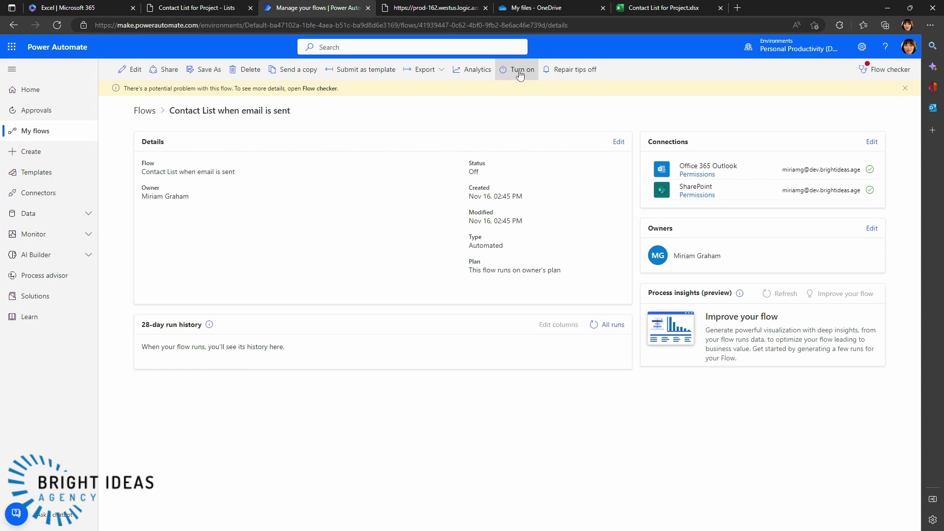
{"action": "left_click", "coordinate": [518, 76]}
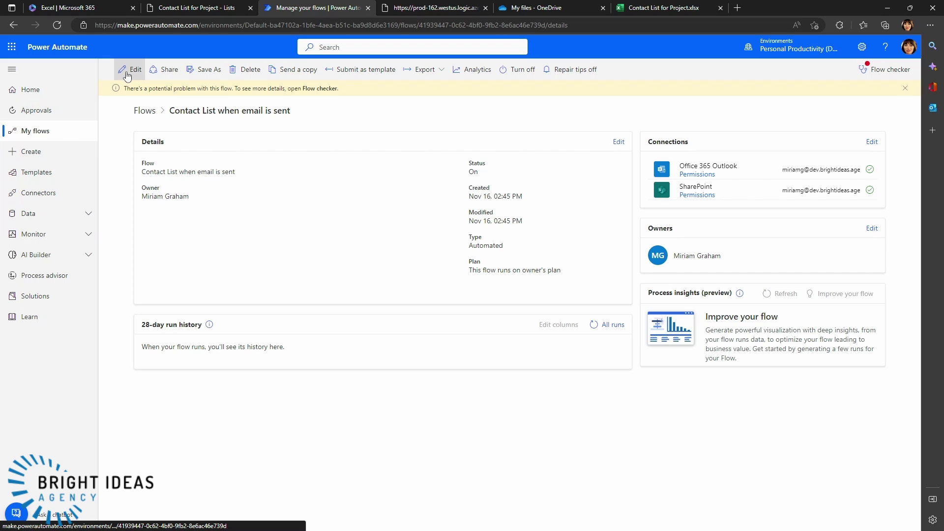
{"action": "left_click", "coordinate": [127, 76]}
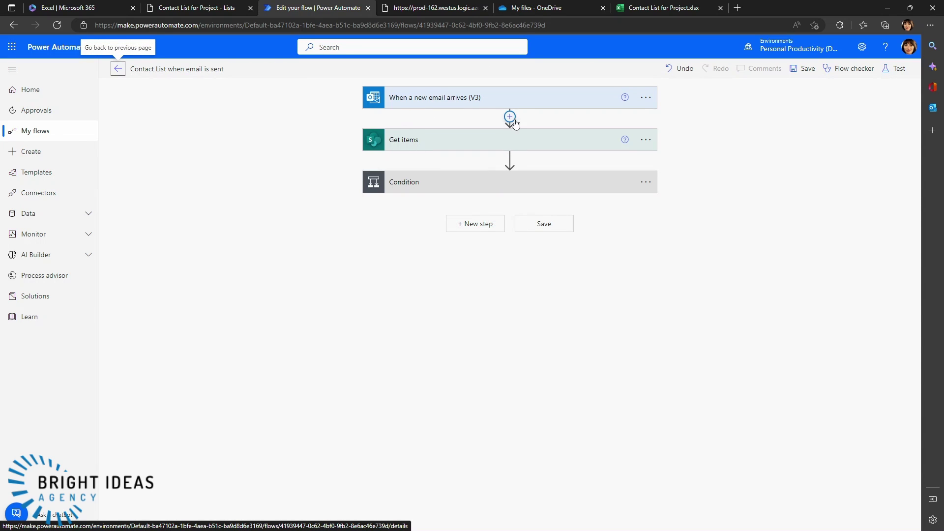
- Set the When a new email arrives (V3) trigger's Folder to Sent Items
{"action": "left_click", "coordinate": [412, 94]}
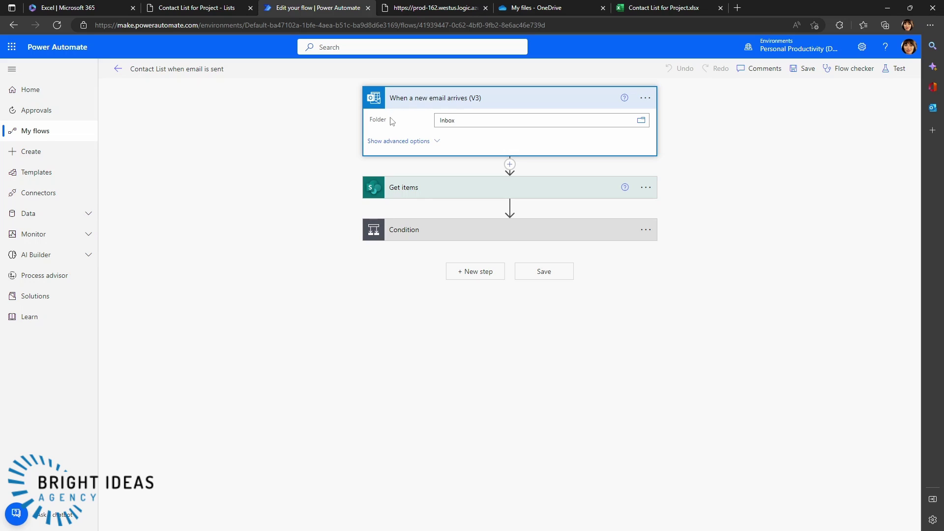
{"action": "left_click", "coordinate": [641, 125]}
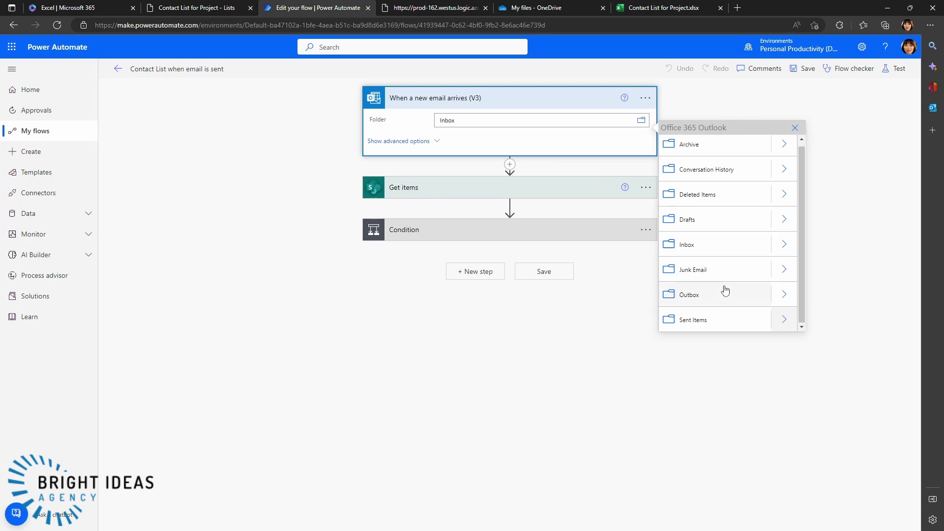
{"action": "left_click", "coordinate": [706, 325]}
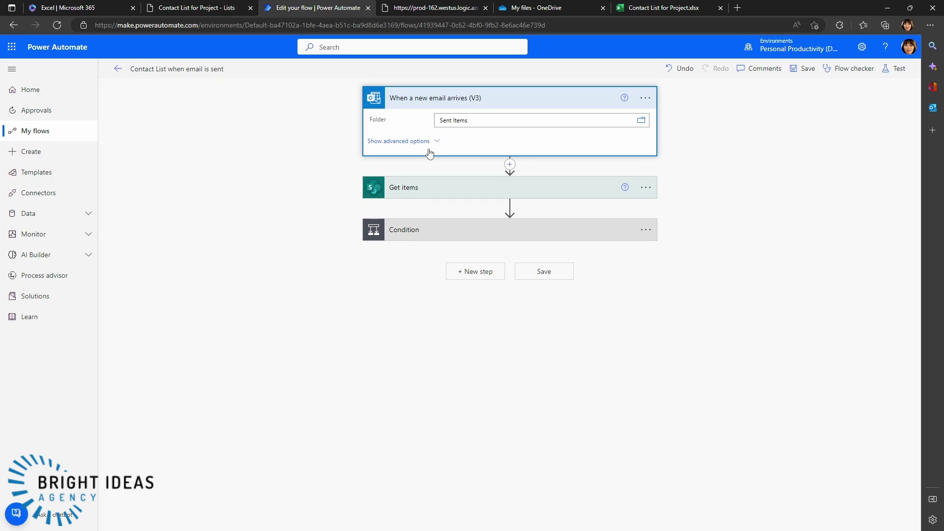
{"action": "left_click", "coordinate": [434, 191]}
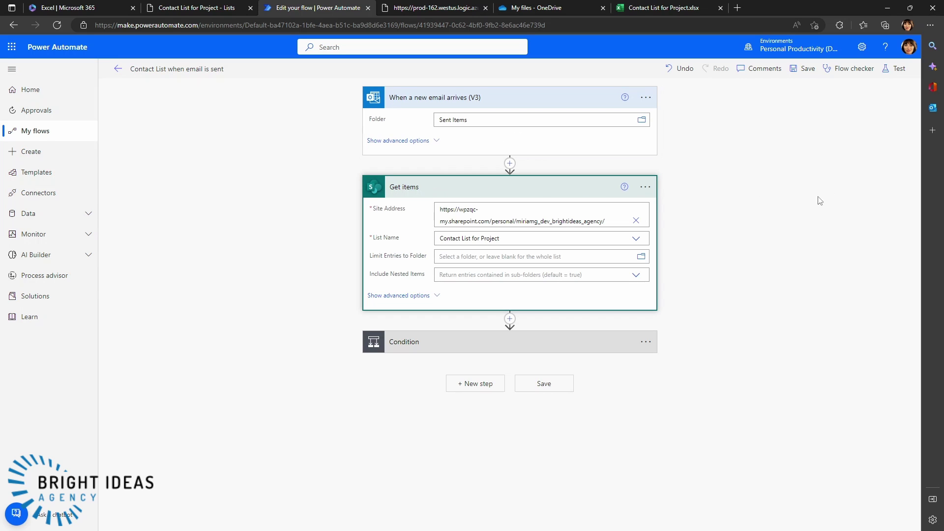
- Change the Get items Filter Query to match the email's To recipients instead of From
{"action": "left_click", "coordinate": [409, 296]}
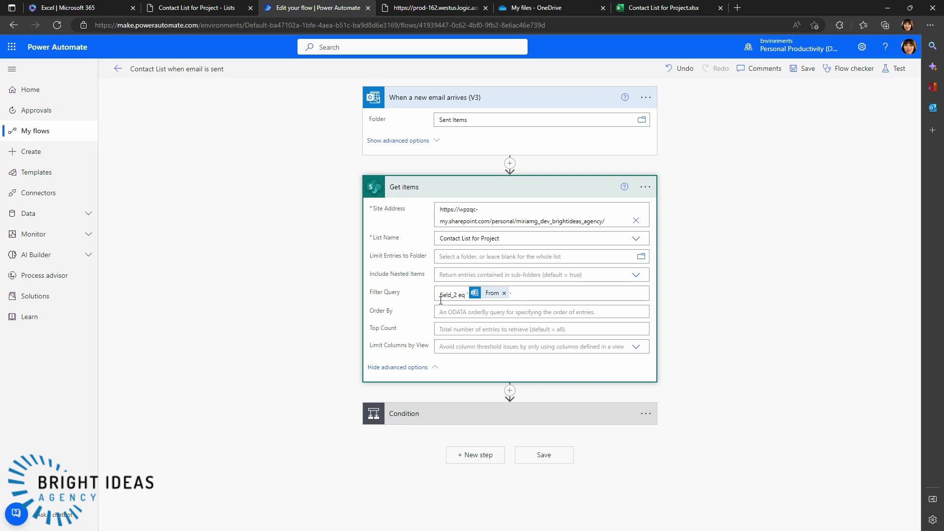
{"action": "left_click", "coordinate": [504, 293]}
{"action": "left_click", "coordinate": [464, 293]}
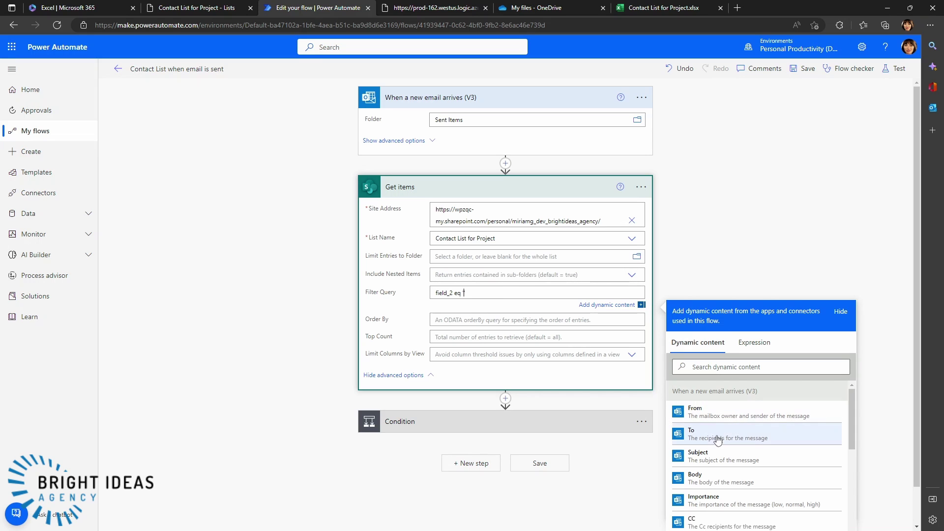
{"action": "left_click", "coordinate": [695, 435]}
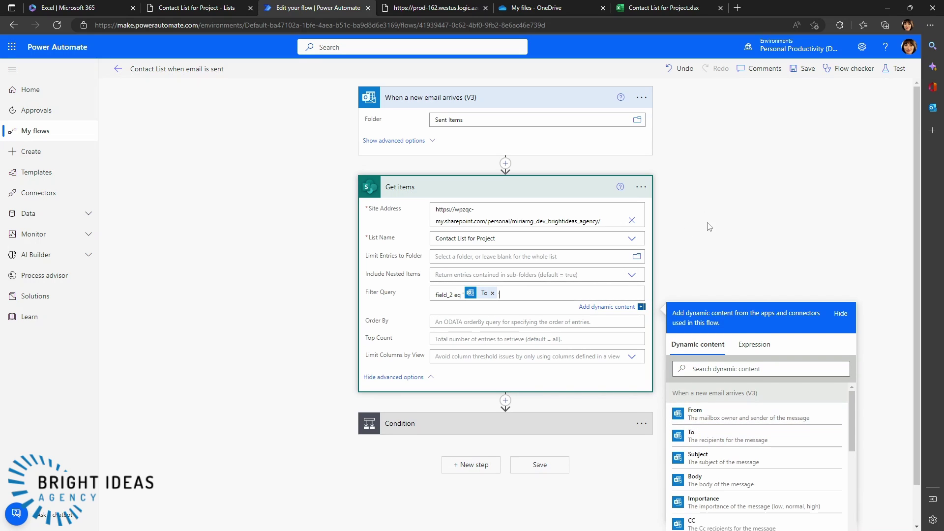
{"action": "left_click", "coordinate": [710, 249]}
- Change the Update item Direction to Out inside the Condition's Apply to each, and save the flow
{"action": "left_click", "coordinate": [450, 416]}
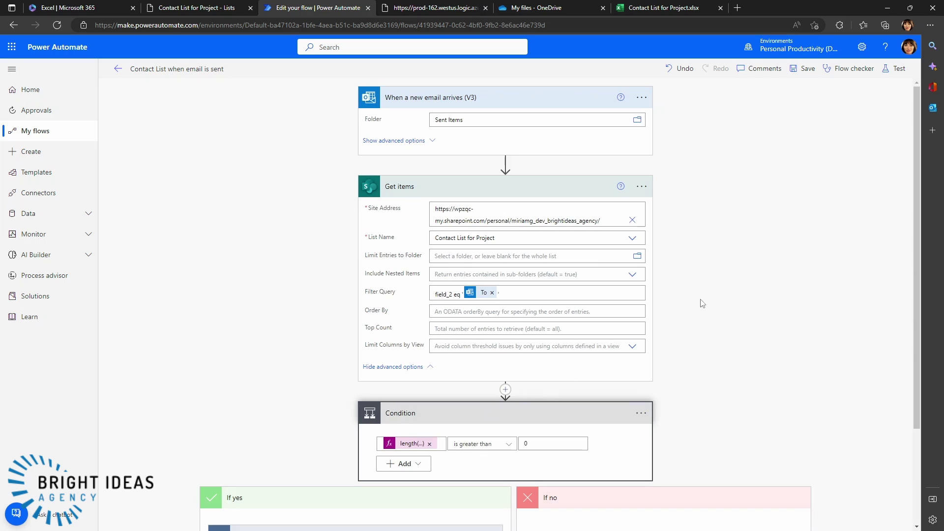
{"action": "scroll", "coordinate": [728, 312], "scroll_direction": "down", "scroll_amount": 3}
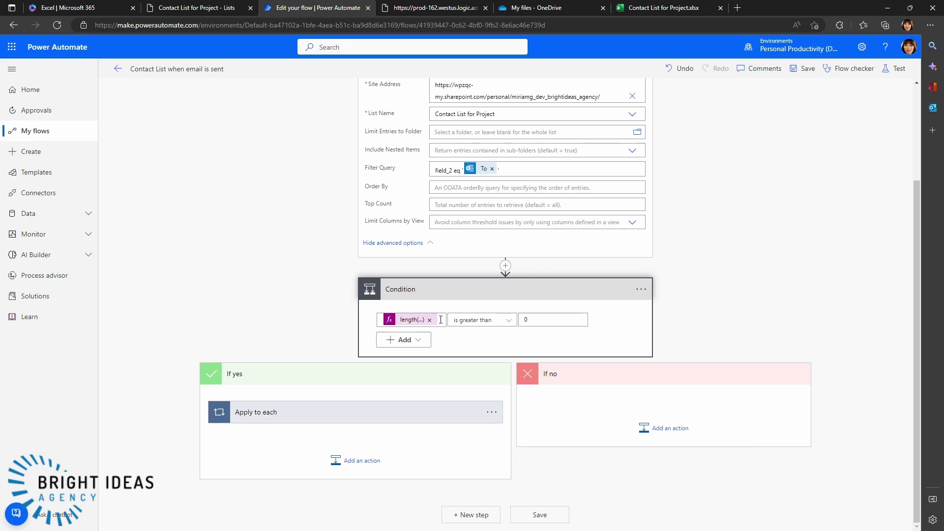
{"action": "left_click", "coordinate": [272, 408]}
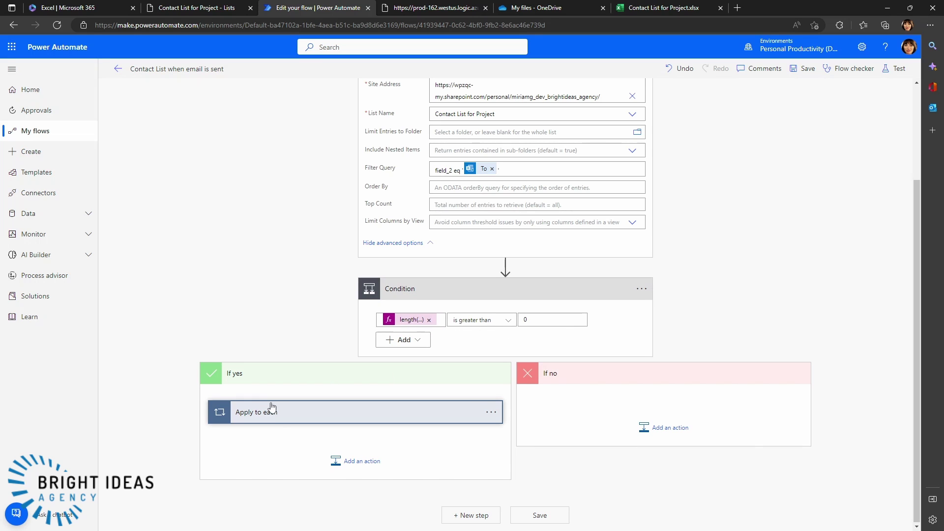
{"action": "left_click", "coordinate": [272, 408]}
{"action": "scroll", "coordinate": [309, 347], "scroll_direction": "down", "scroll_amount": 2}
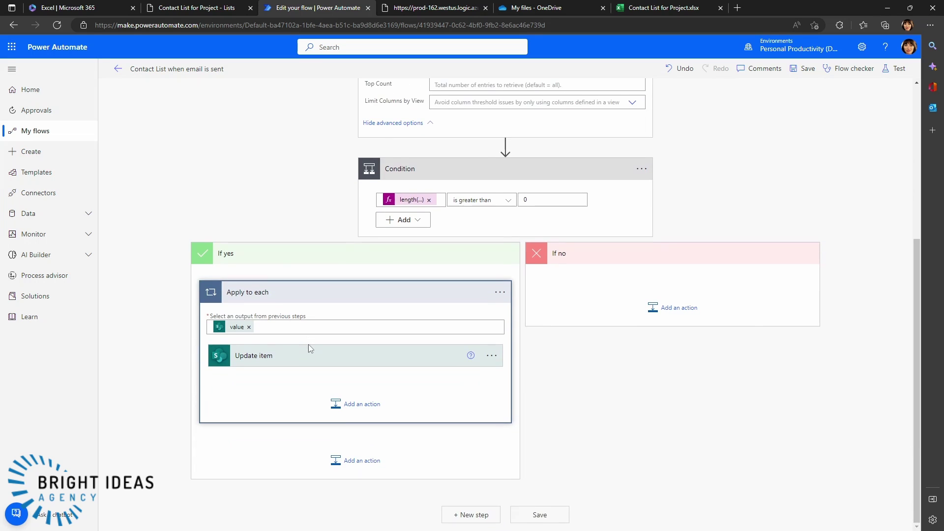
{"action": "left_click", "coordinate": [276, 360]}
{"action": "scroll", "coordinate": [432, 438], "scroll_direction": "down", "scroll_amount": 3}
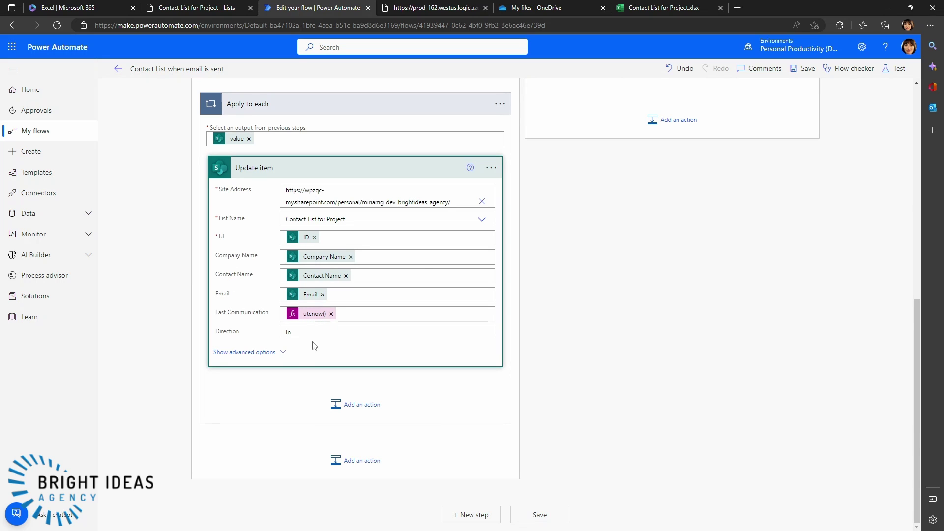
{"action": "left_click", "coordinate": [288, 332]}
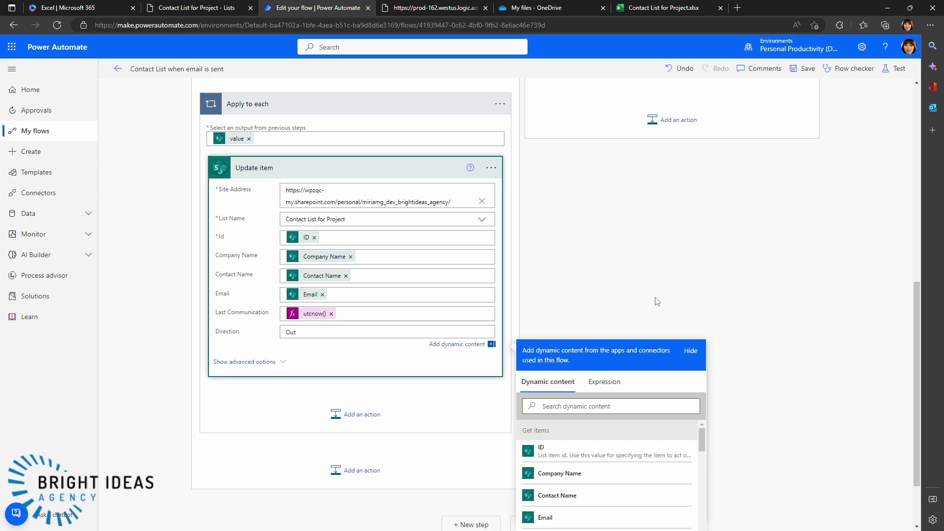
{"action": "left_click", "coordinate": [600, 299]}
{"action": "scroll", "coordinate": [604, 295], "scroll_direction": "up", "scroll_amount": 8}
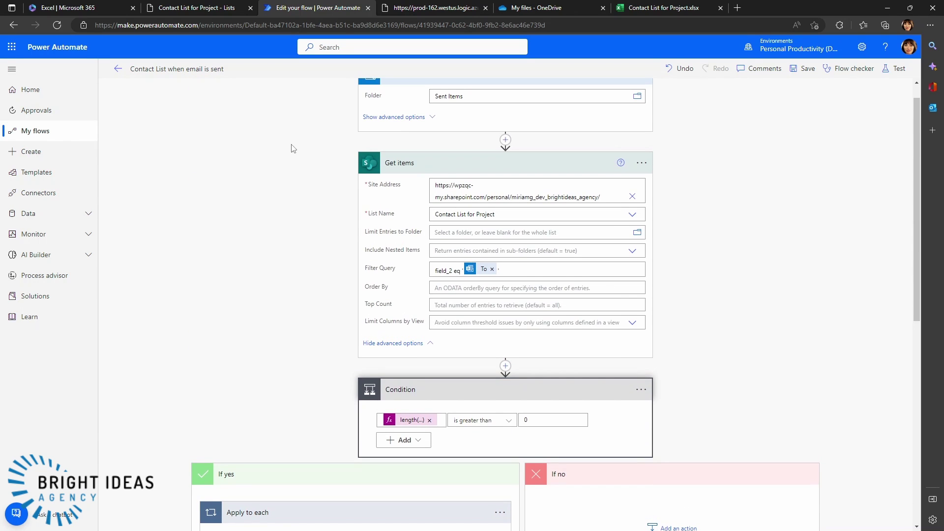
{"action": "scroll", "coordinate": [693, 197], "scroll_direction": "down", "scroll_amount": 5}
{"action": "scroll", "coordinate": [695, 216], "scroll_direction": "up", "scroll_amount": 6}
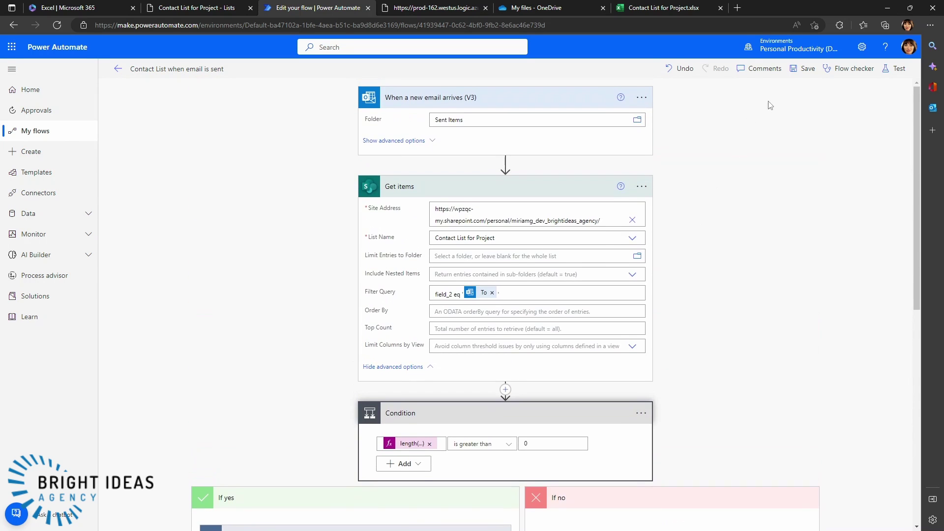
{"action": "left_click", "coordinate": [798, 72]}
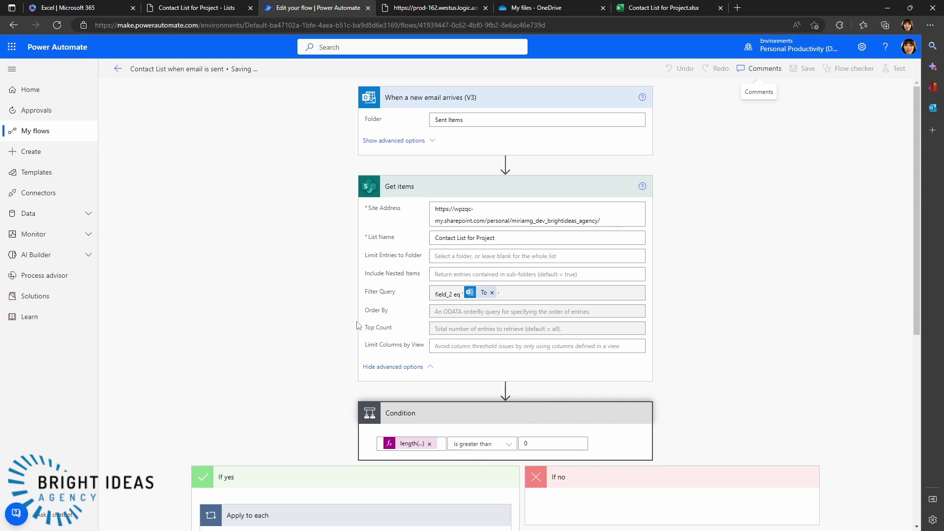
{"action": "left_click", "coordinate": [11, 47]}
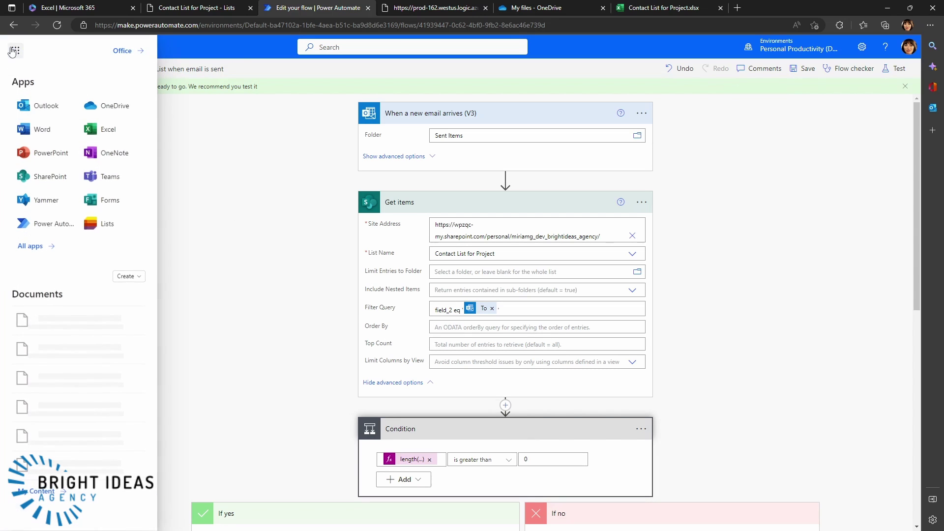
- Open Outlook, dismiss the feedback survey, and start a new email to a suggested contact
{"action": "left_click", "coordinate": [58, 124]}
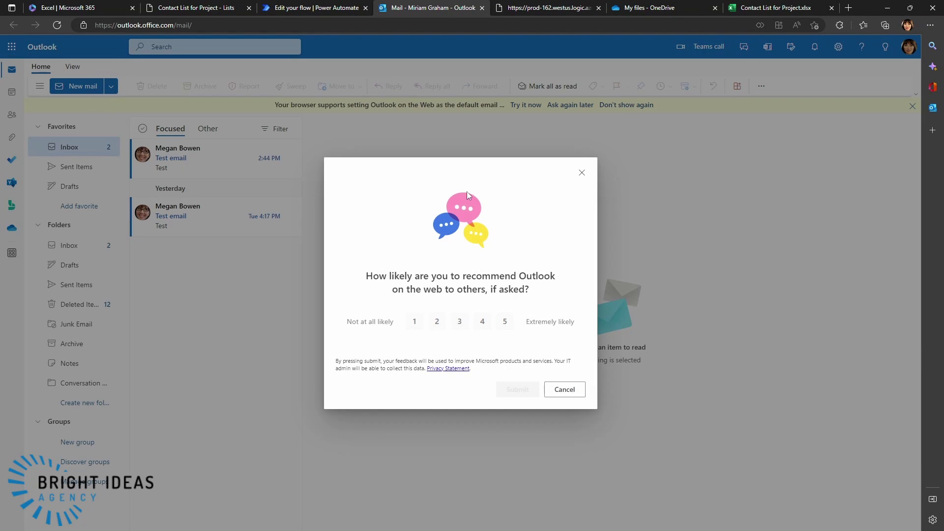
{"action": "left_click", "coordinate": [582, 172]}
{"action": "left_click", "coordinate": [76, 86]}
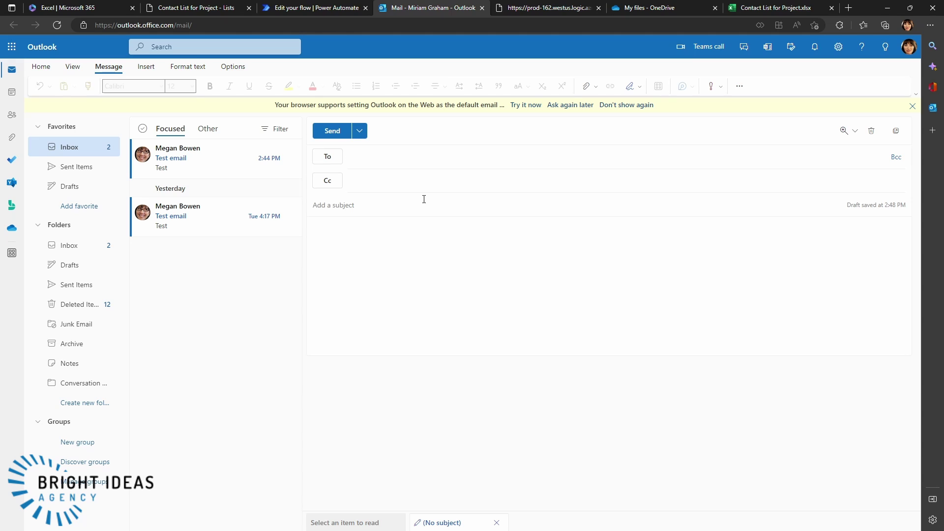
{"action": "type", "text": "adele"}
{"action": "left_click", "coordinate": [408, 188]}
- Enter subject 'Test email' and body 'T', send it, and return to the flow editor
{"action": "left_click", "coordinate": [381, 212]}
{"action": "type", "text": "Te"}
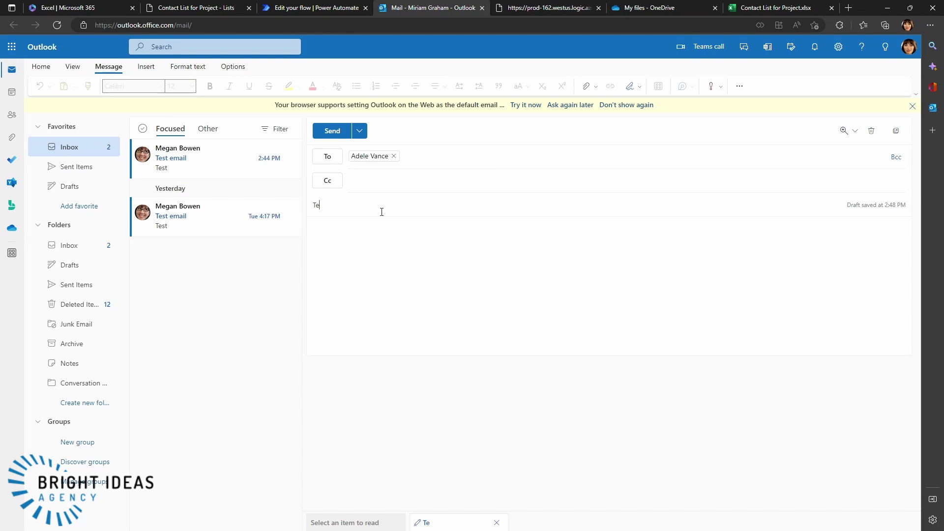
{"action": "type", "text": "st email"}
{"action": "key", "text": "Tab"}
{"action": "type", "text": "T"}
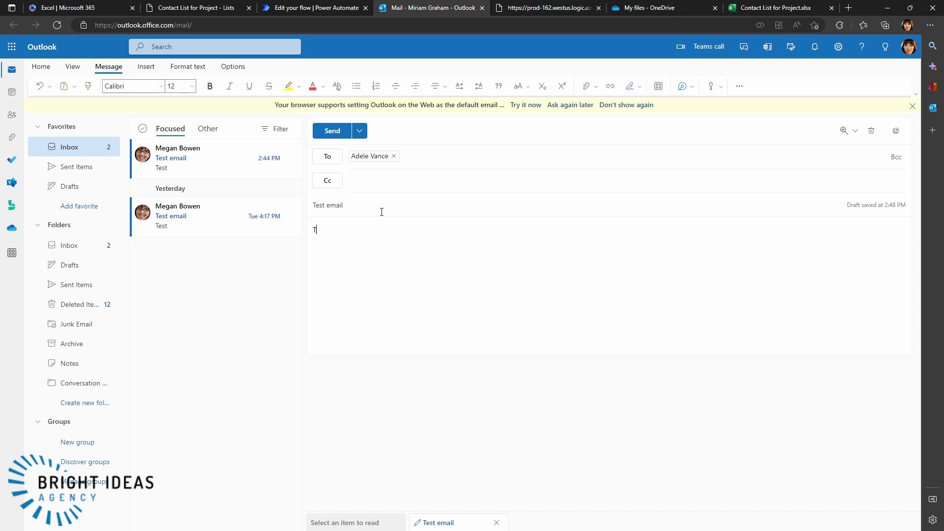
{"action": "left_click", "coordinate": [330, 131]}
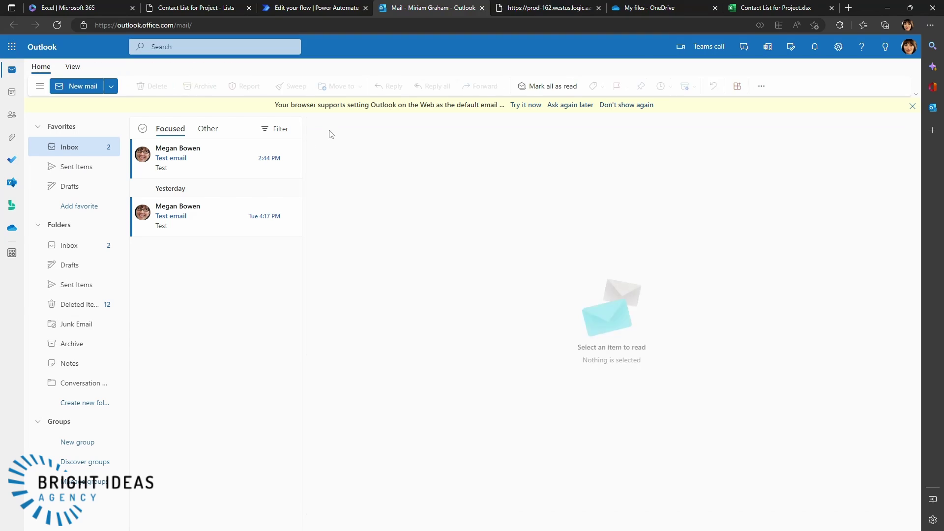
{"action": "left_click", "coordinate": [310, 9]}
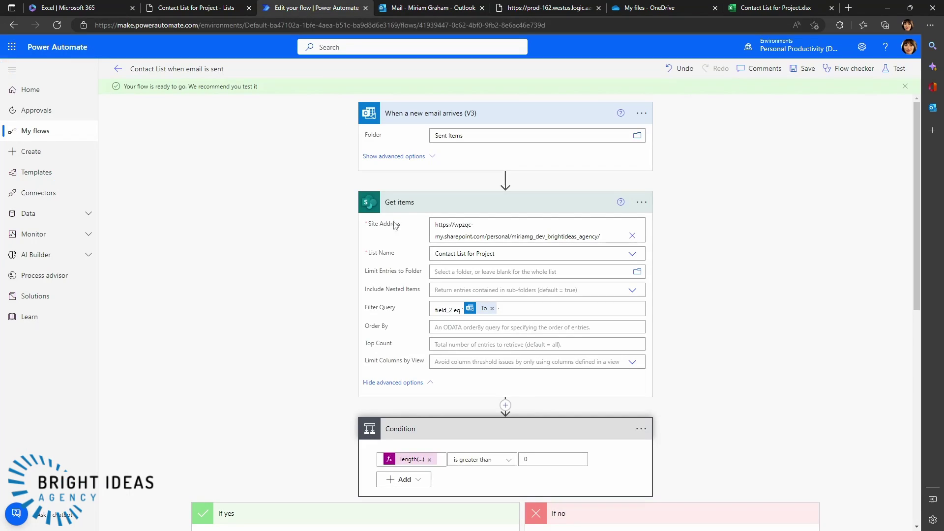
- Refresh the flow's run history to see one Succeeded run, then switch to Contact List for Project
{"action": "left_click", "coordinate": [117, 72]}
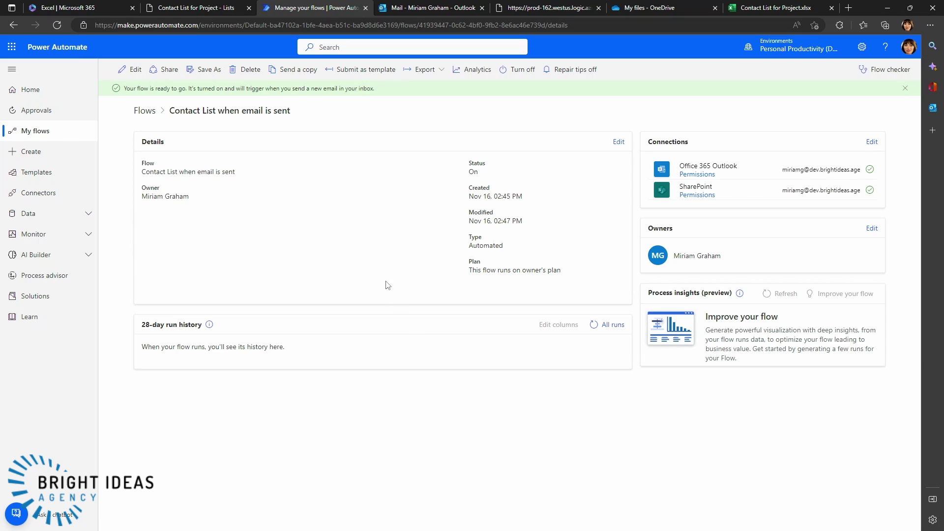
{"action": "left_click", "coordinate": [594, 324]}
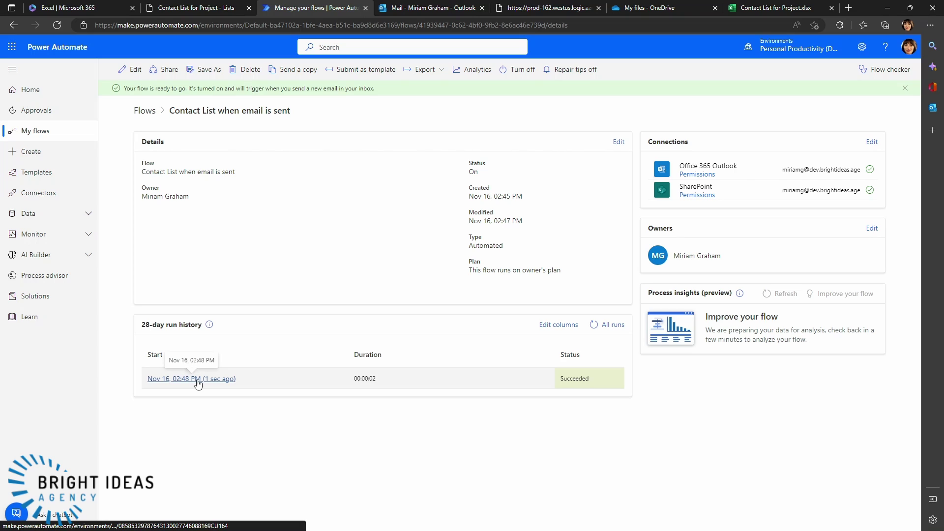
{"action": "left_click", "coordinate": [211, 11]}
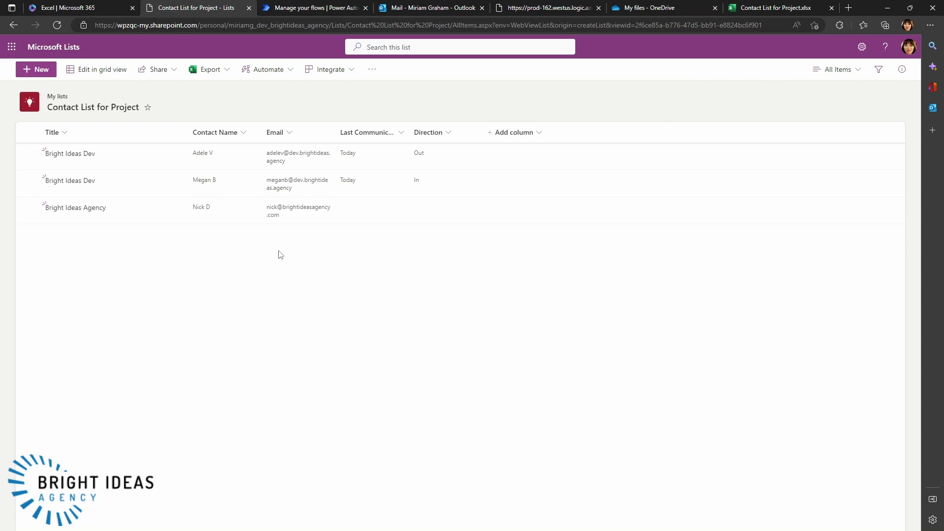
- Open the Bright Ideas Dev item's details without the comments pane, and show the Edit form options
{"action": "left_click", "coordinate": [67, 155]}
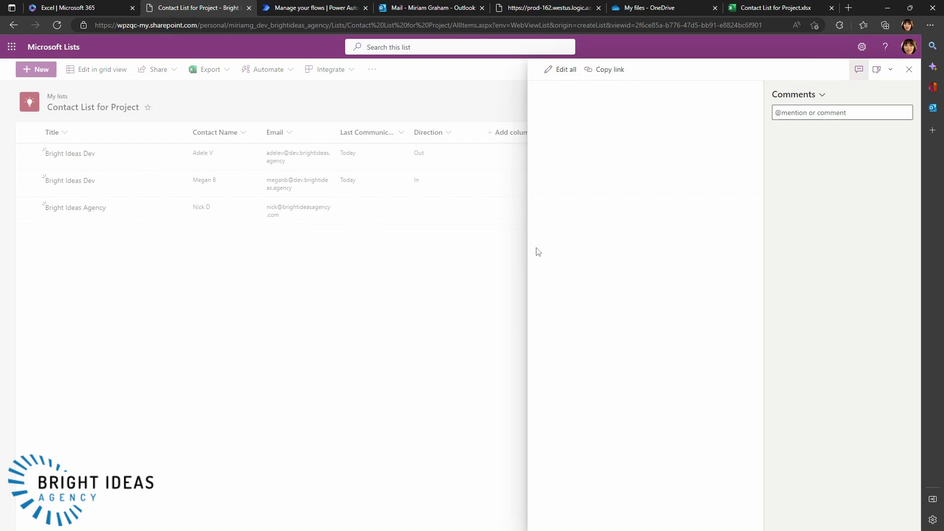
{"action": "left_click", "coordinate": [909, 69]}
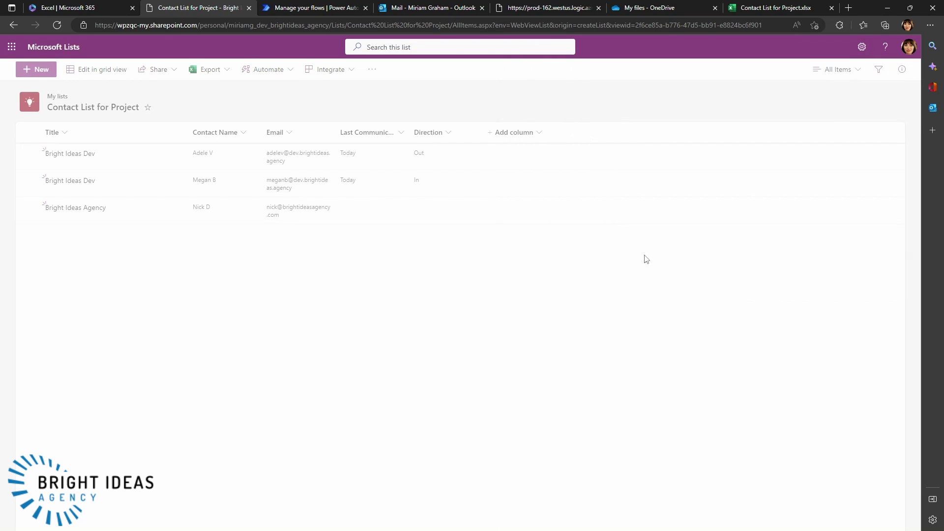
{"action": "left_click", "coordinate": [83, 155]}
{"action": "left_click", "coordinate": [859, 69]}
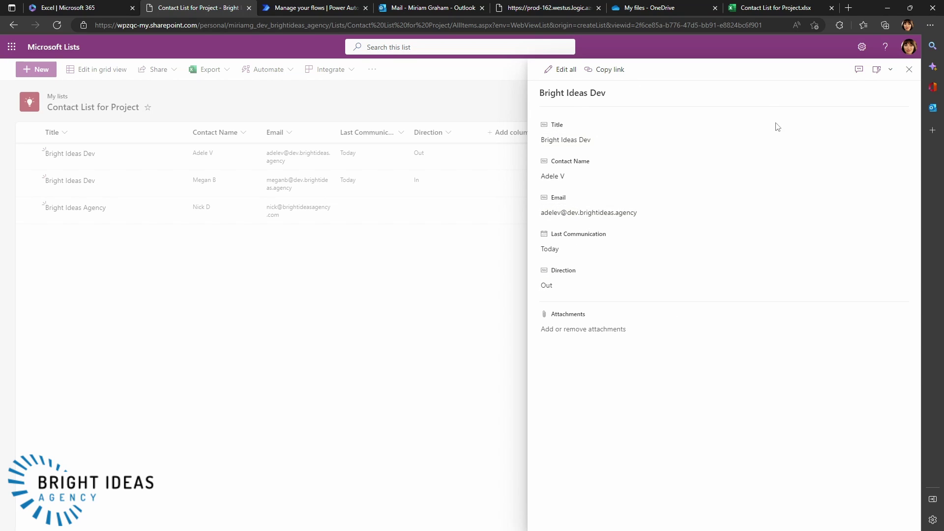
{"action": "left_click", "coordinate": [889, 71]}
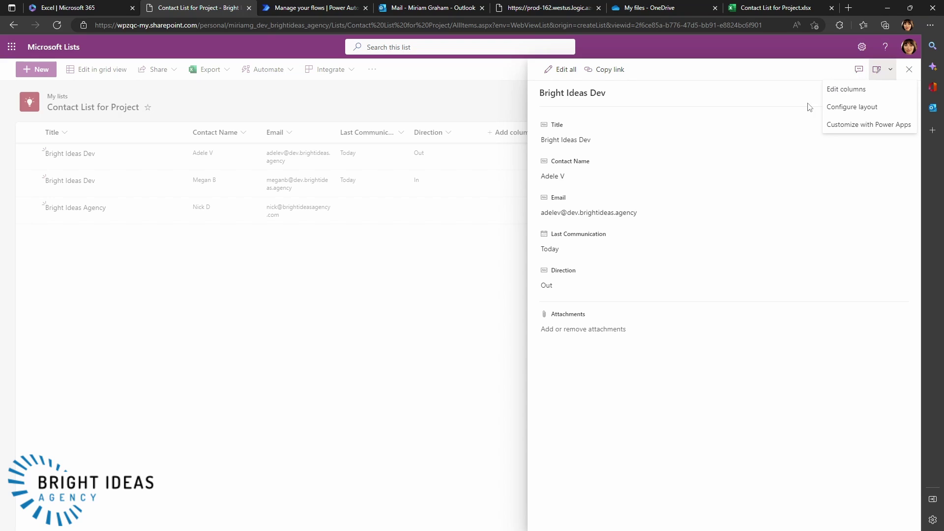
- Open the list's item form in Power Apps via Customize with Power Apps
{"action": "left_click", "coordinate": [841, 126]}
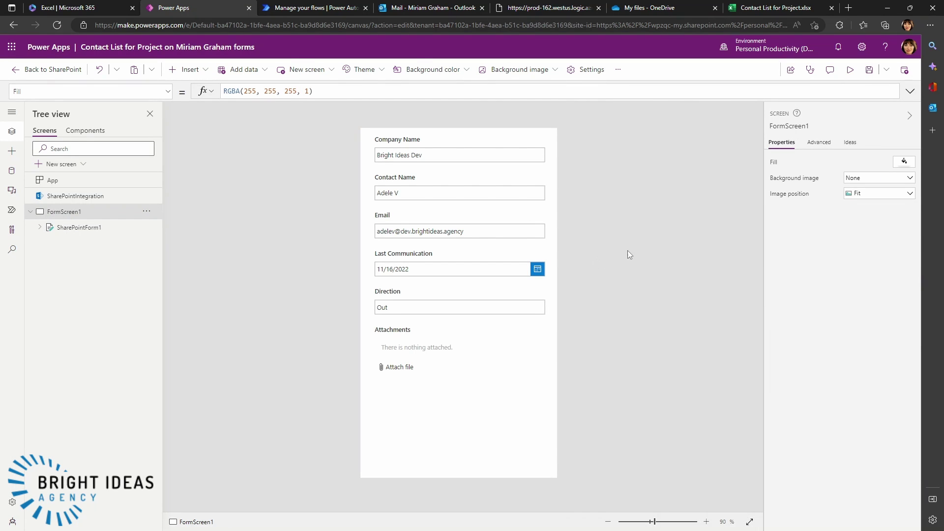
{"action": "left_click", "coordinate": [438, 134]}
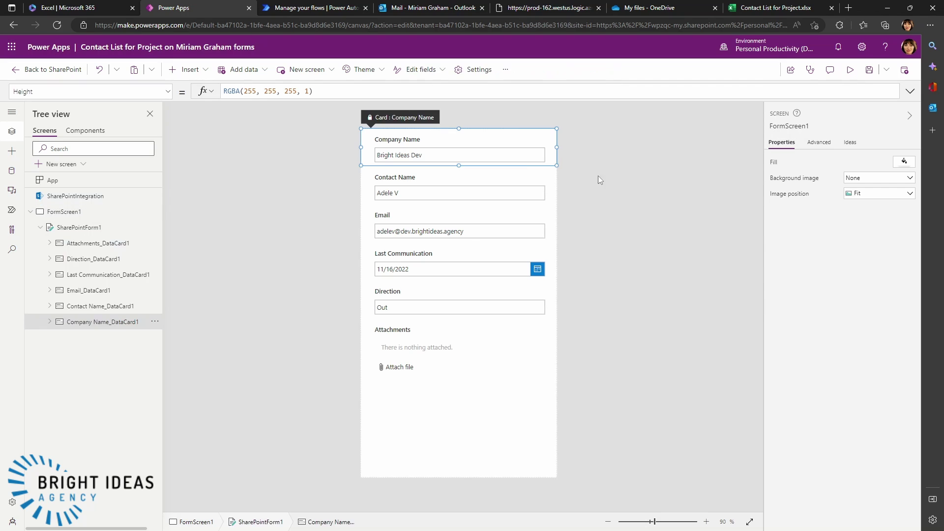
{"action": "left_click", "coordinate": [587, 315]}
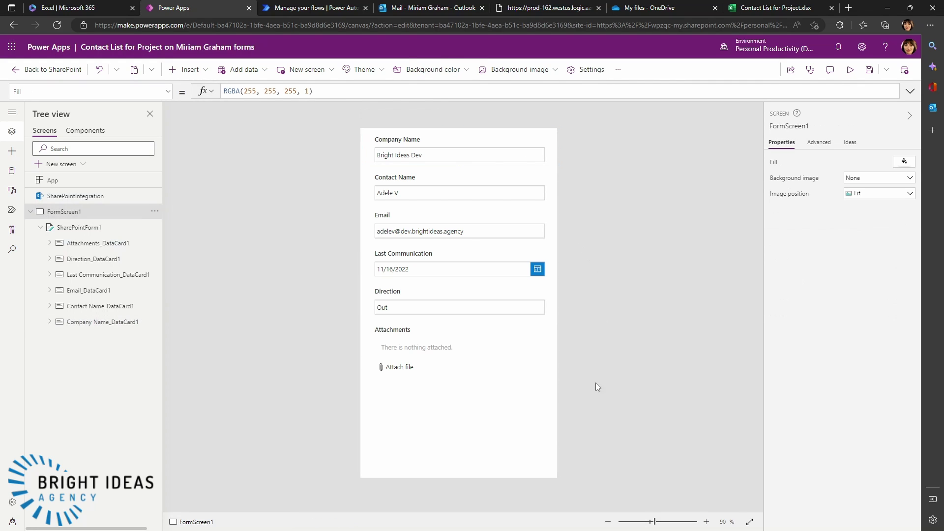
{"action": "left_click", "coordinate": [507, 473]}
{"action": "left_click", "coordinate": [589, 432]}
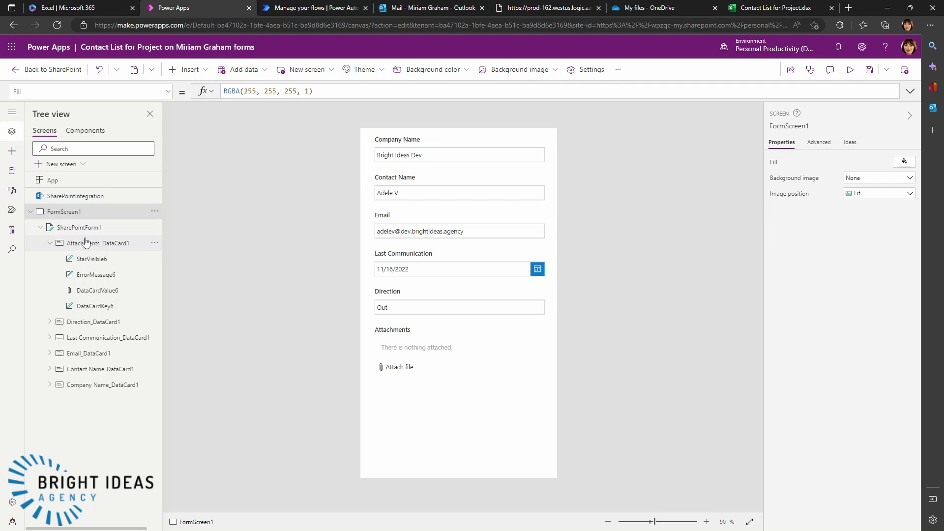
- Move SharePointForm1's top edge down to Y 70 to leave space above the fields
{"action": "left_click", "coordinate": [79, 231]}
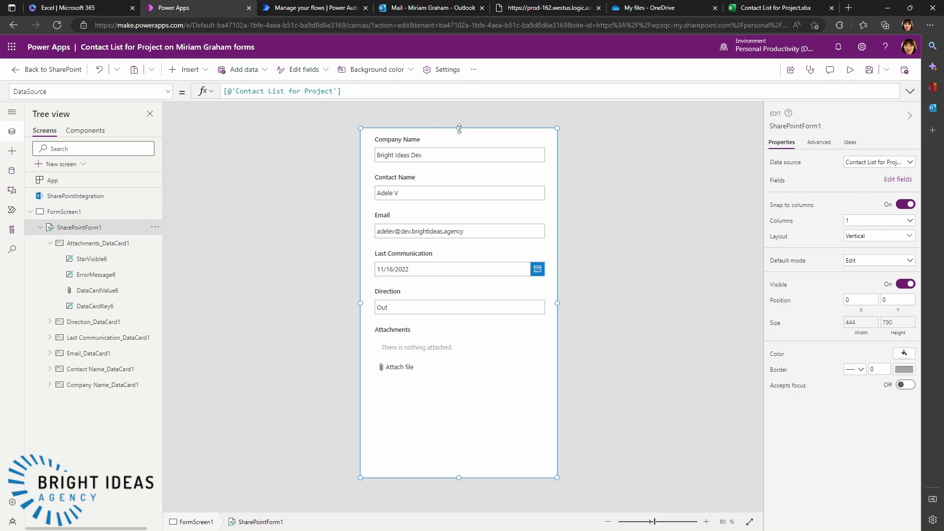
{"action": "left_click_drag", "start_coordinate": [459, 129], "coordinate": [456, 165]}
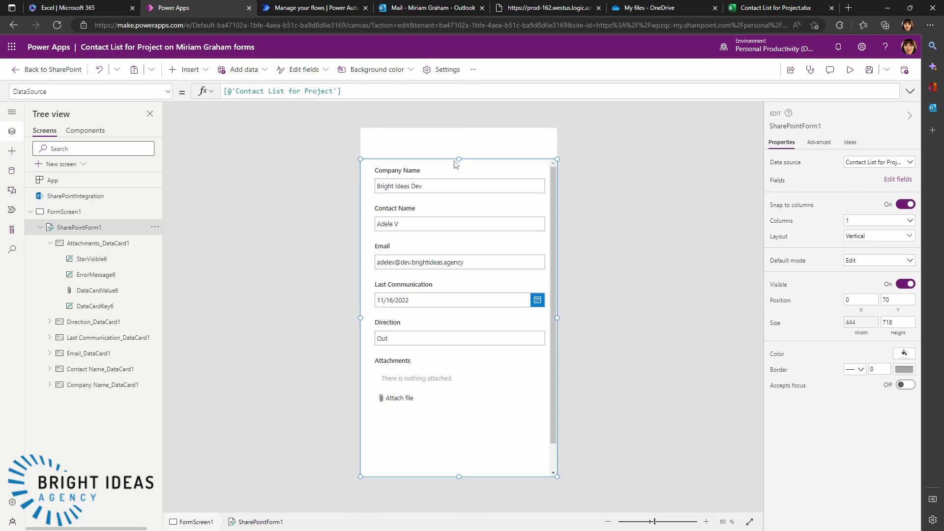
{"action": "left_click", "coordinate": [627, 191]}
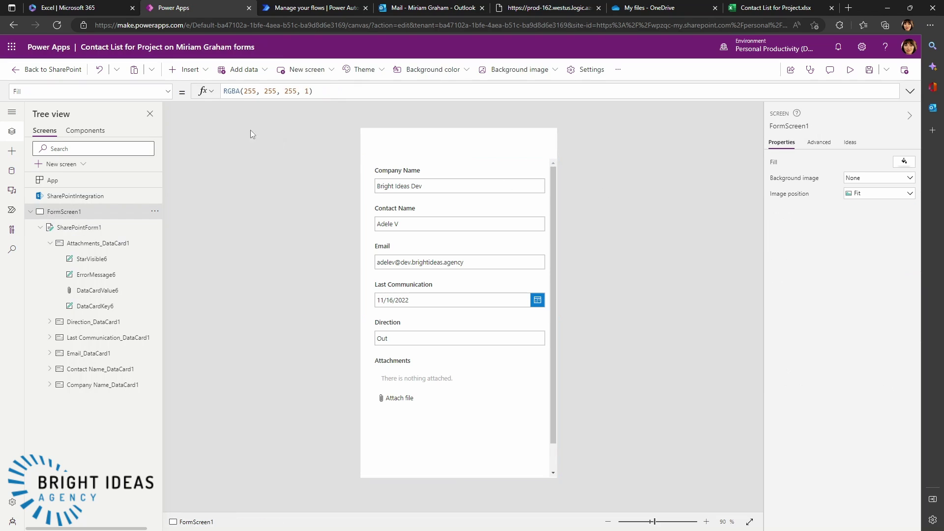
- Add a button at the top centre above the form, discarding an accidental date picker
{"action": "left_click", "coordinate": [188, 74]}
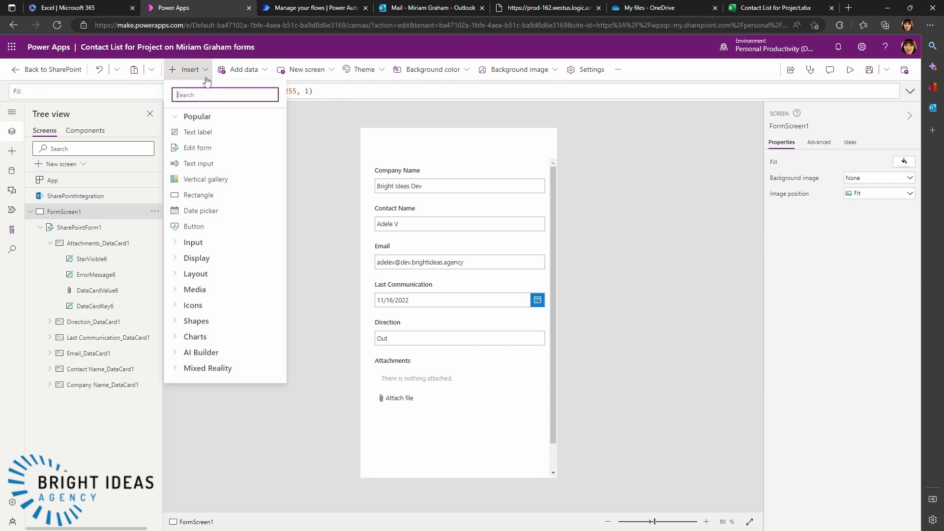
{"action": "left_click", "coordinate": [176, 222]}
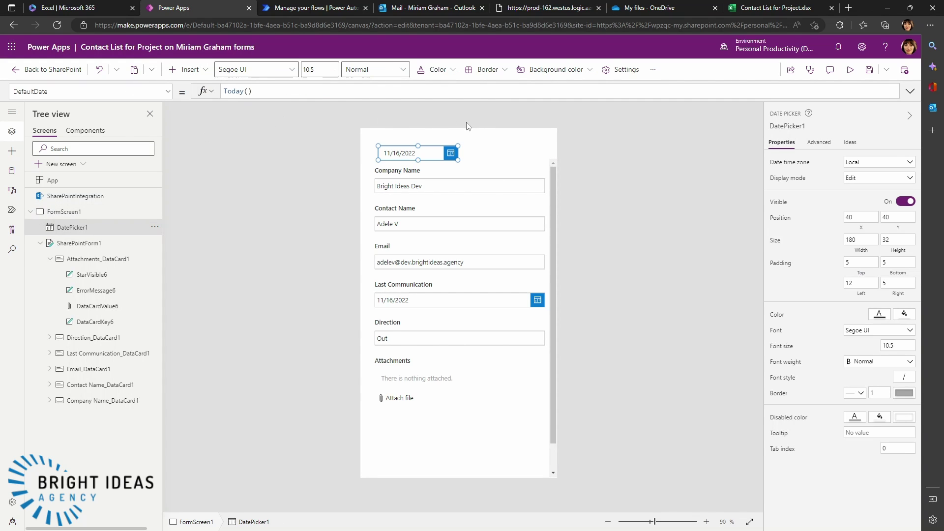
{"action": "left_click", "coordinate": [433, 154]}
{"action": "key", "text": "Delete"}
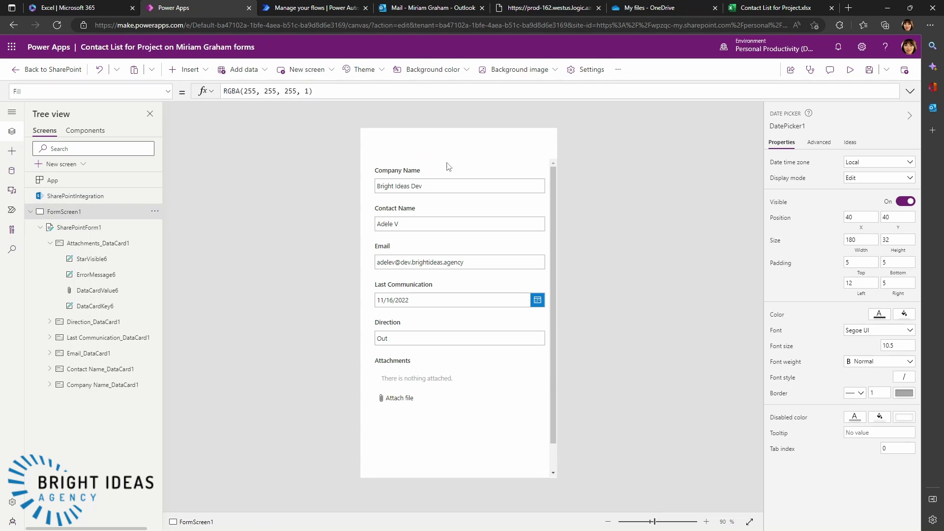
{"action": "left_click", "coordinate": [189, 69]}
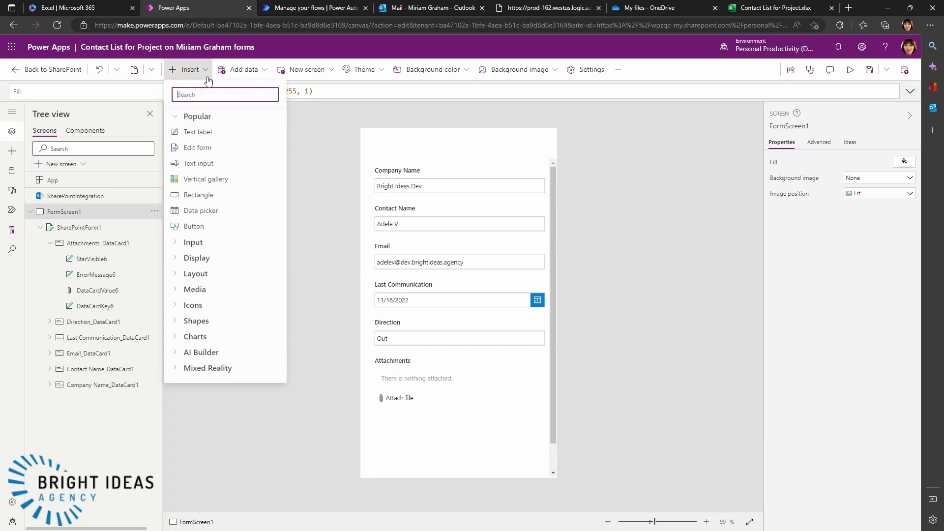
{"action": "left_click", "coordinate": [187, 226]}
{"action": "left_click_drag", "start_coordinate": [431, 149], "coordinate": [490, 141]}
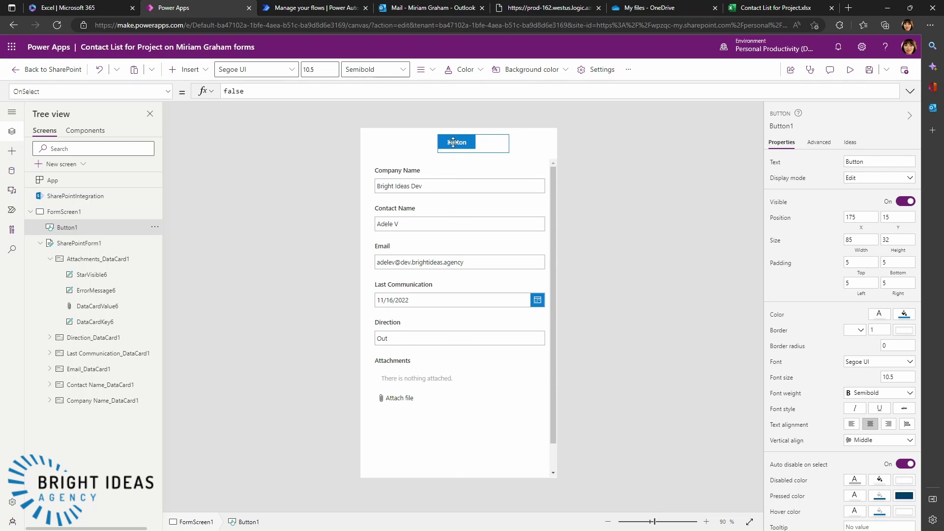
- Set the button's Text property to 'See Emails'
{"action": "left_click", "coordinate": [170, 94]}
{"action": "scroll", "coordinate": [132, 216], "scroll_direction": "down", "scroll_amount": 10}
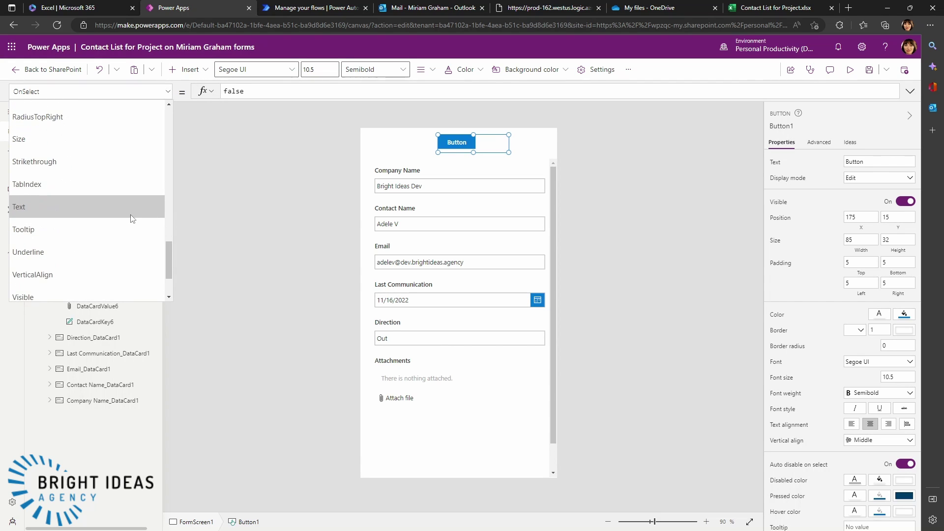
{"action": "scroll", "coordinate": [128, 215], "scroll_direction": "up", "scroll_amount": 1}
{"action": "left_click", "coordinate": [88, 234]}
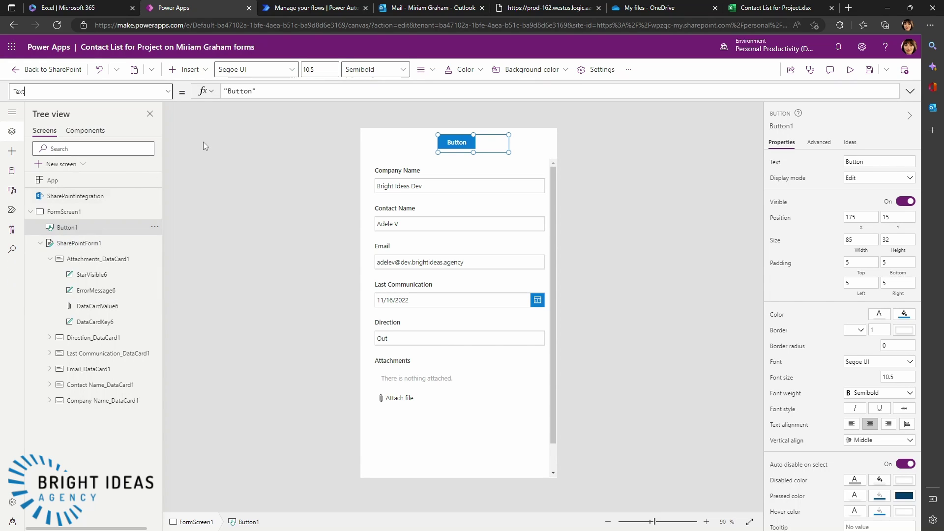
{"action": "left_click_drag", "start_coordinate": [252, 91], "coordinate": [231, 91]}
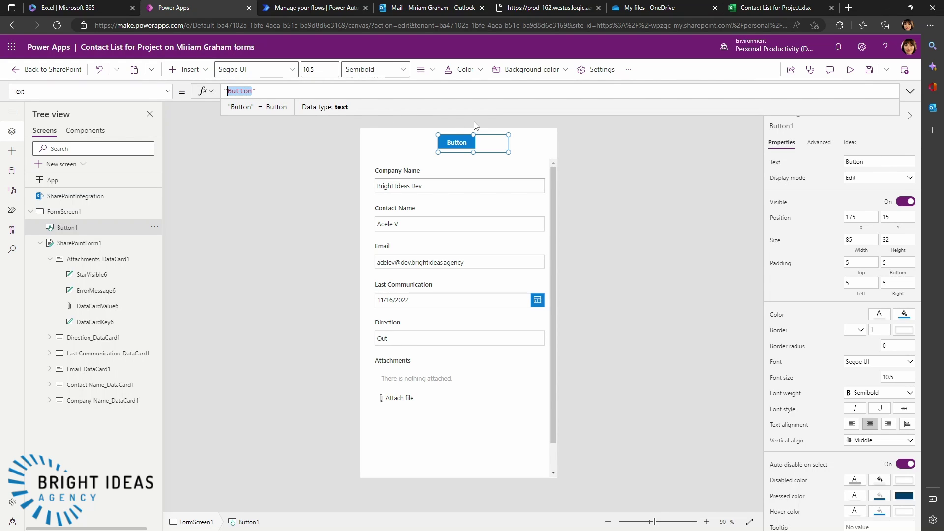
{"action": "type", "text": "See E"}
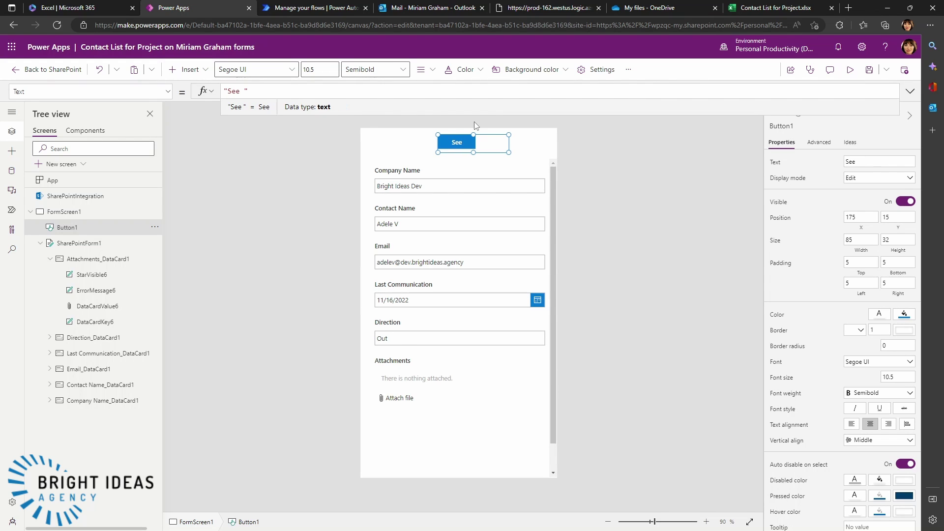
{"action": "type", "text": "mails"}
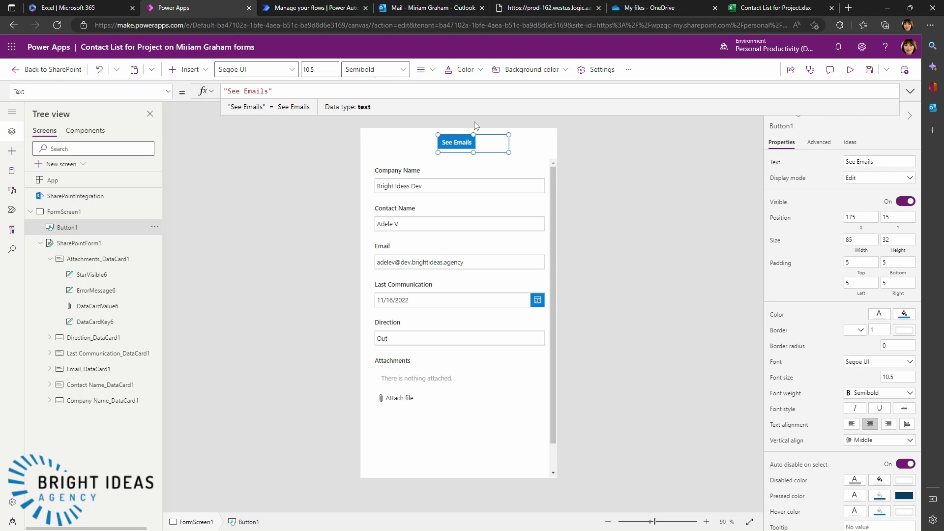
{"action": "left_click", "coordinate": [301, 170]}
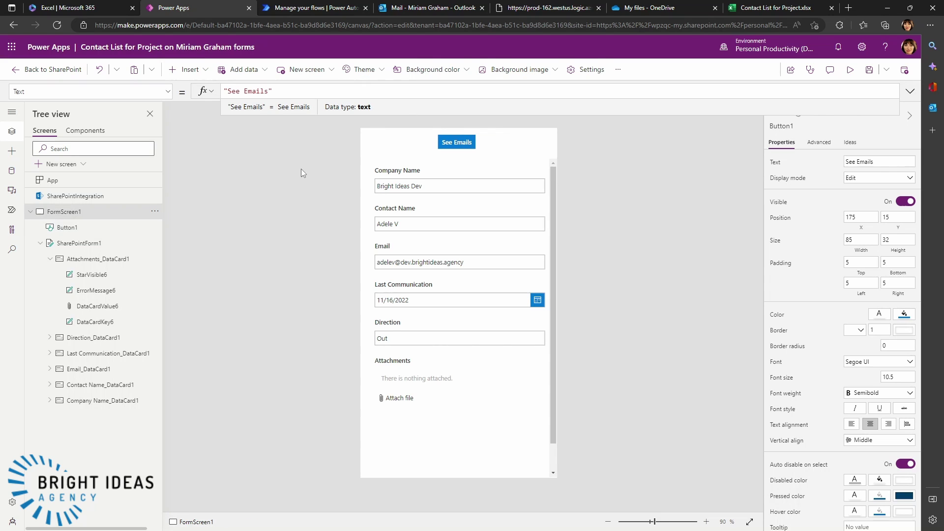
{"action": "left_click", "coordinate": [445, 145]}
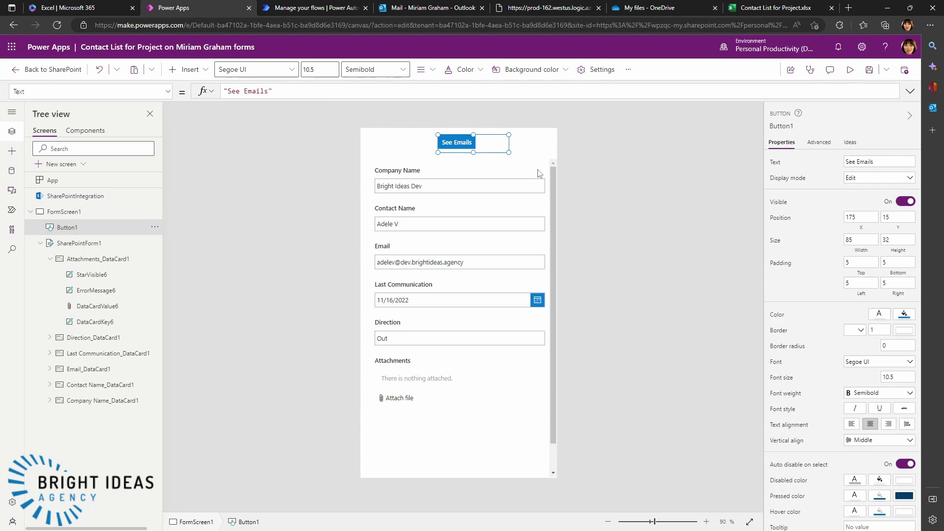
{"action": "left_click", "coordinate": [64, 212]}
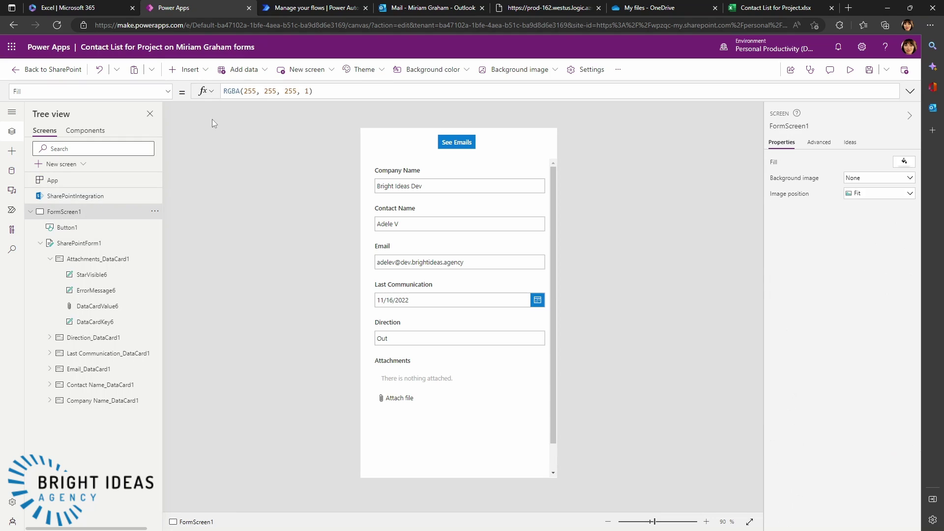
{"action": "left_click", "coordinate": [303, 69]}
- Create a blank new screen and insert a vertical gallery on it
{"action": "left_click", "coordinate": [310, 129]}
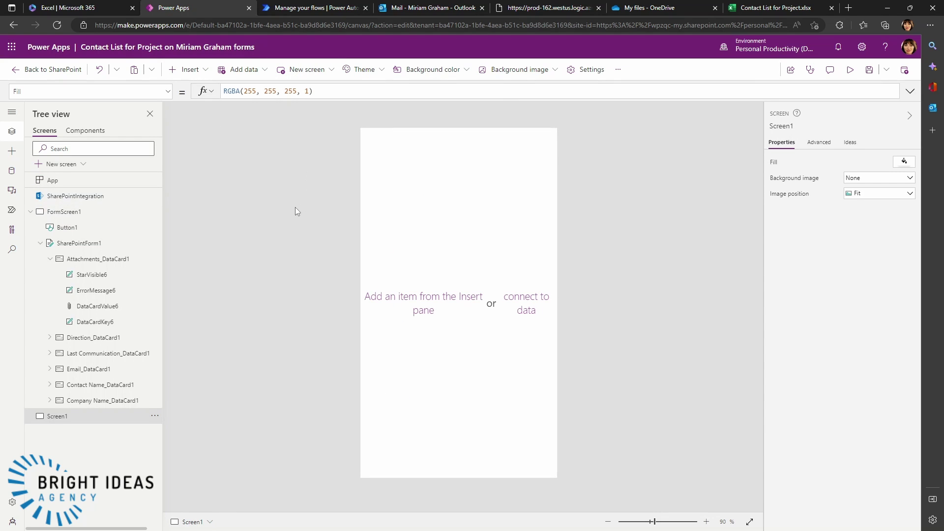
{"action": "left_click", "coordinate": [203, 70]}
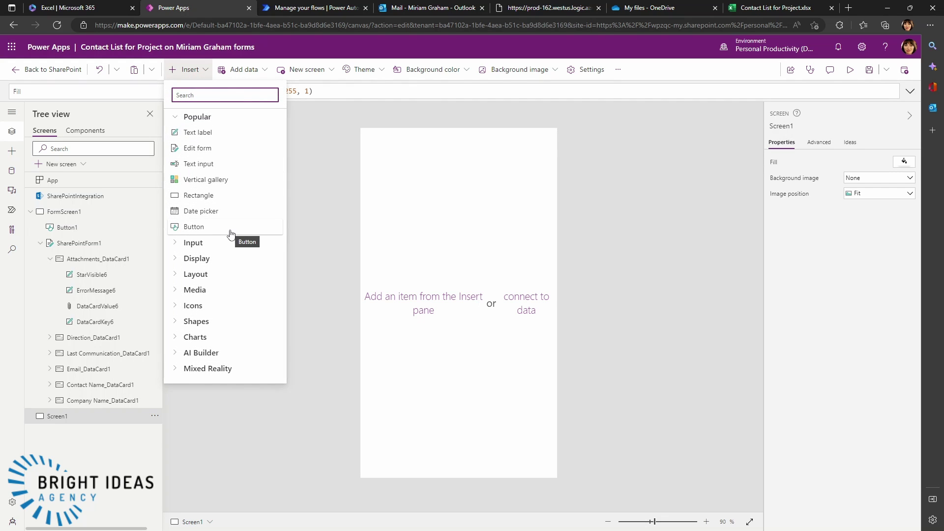
{"action": "left_click", "coordinate": [487, 237]}
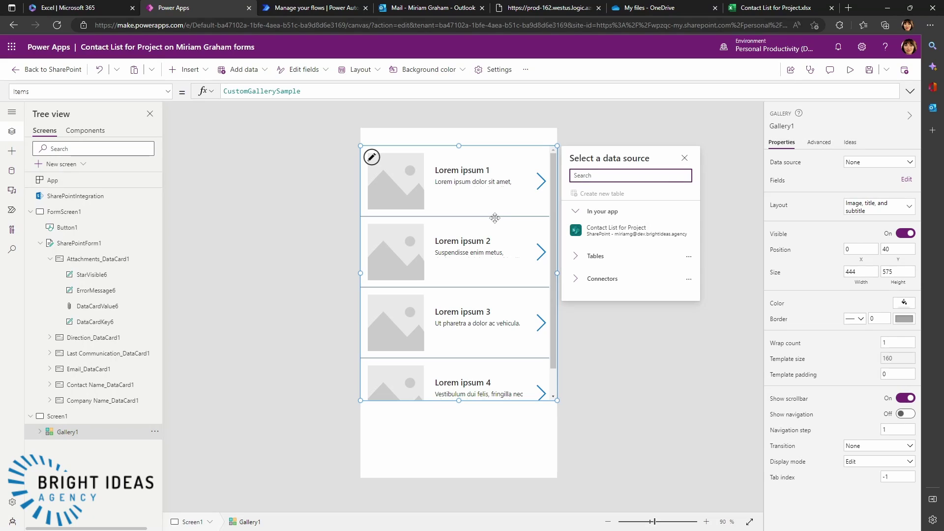
- Add the Office 365 Outlook connector using the existing connection, then select Gallery1
{"action": "left_click", "coordinate": [11, 171]}
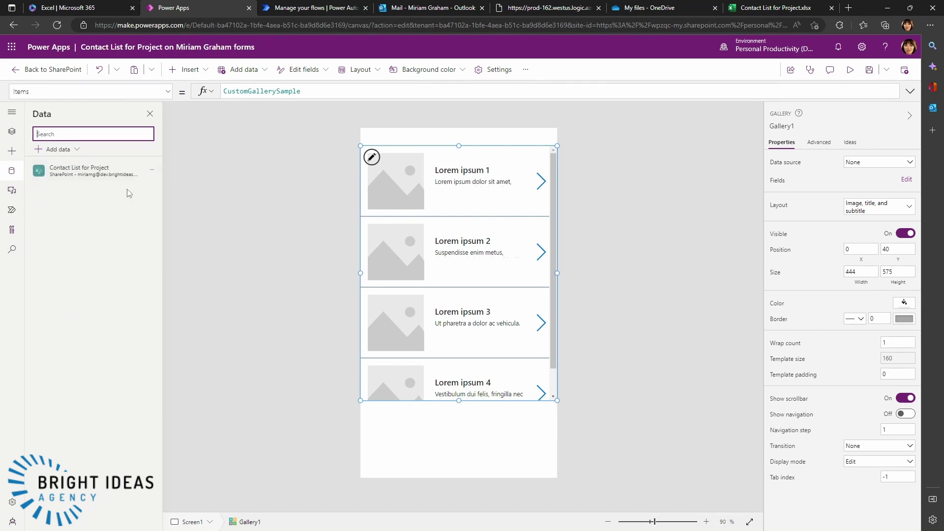
{"action": "left_click", "coordinate": [74, 151]}
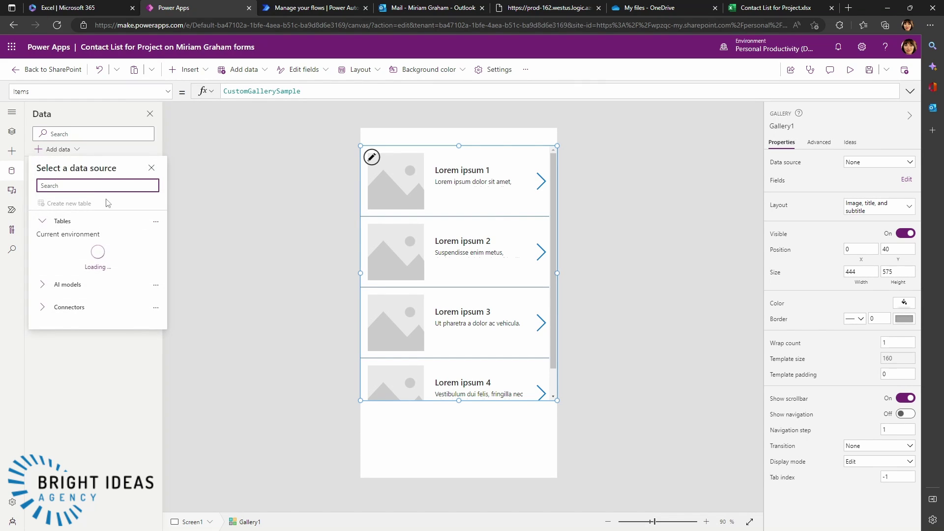
{"action": "left_click", "coordinate": [69, 384]}
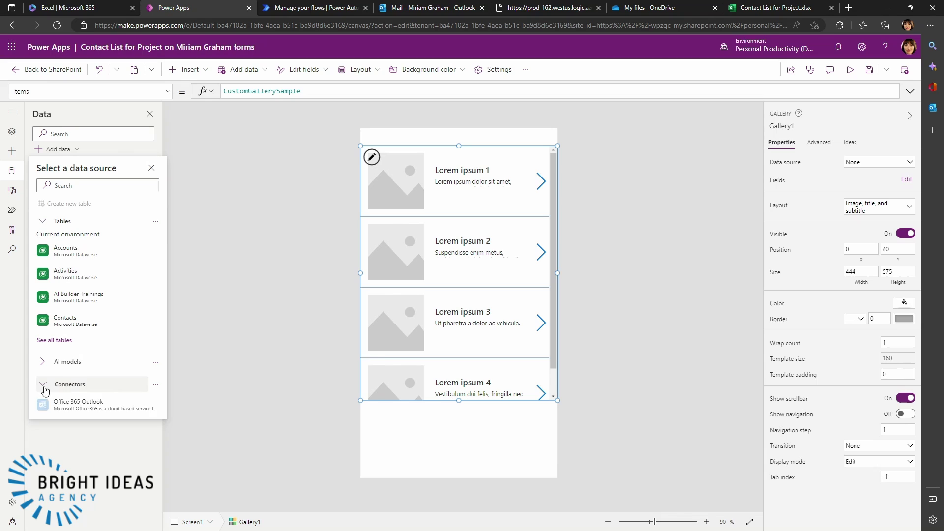
{"action": "left_click", "coordinate": [92, 410]}
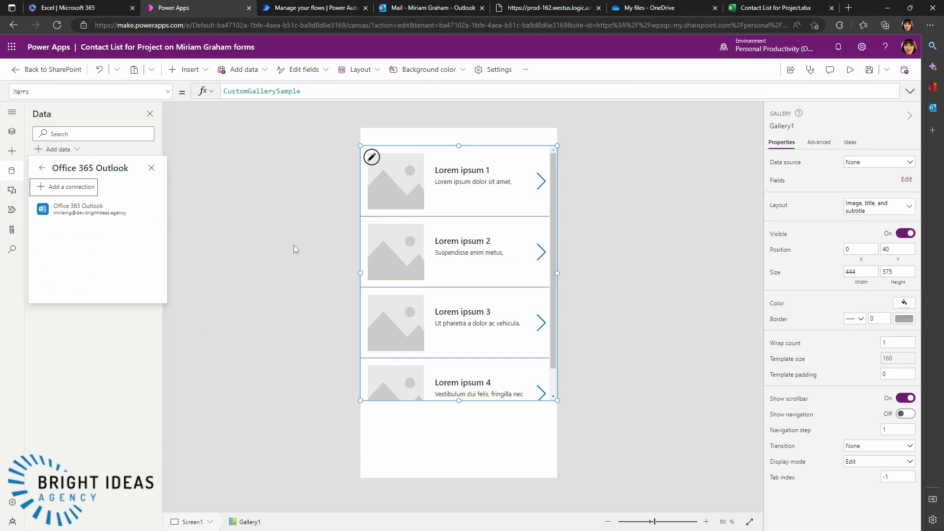
{"action": "left_click", "coordinate": [102, 215]}
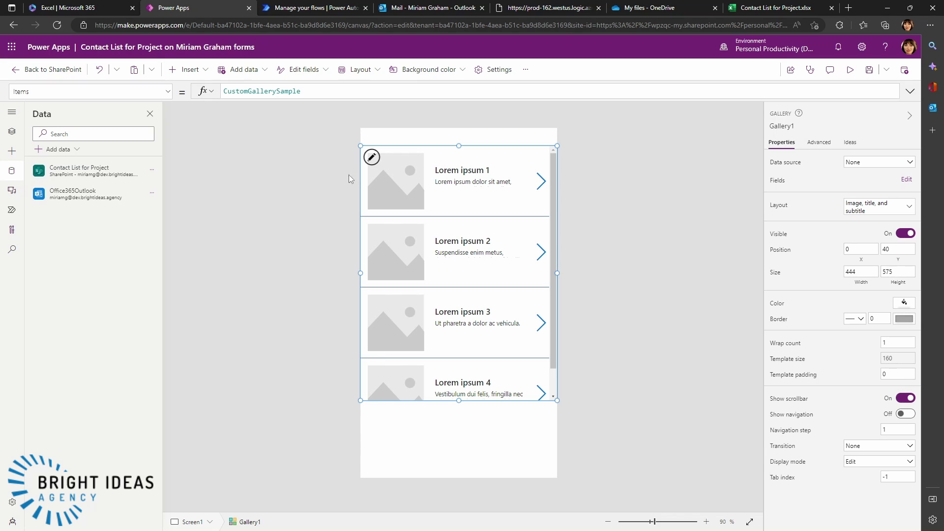
{"action": "left_click", "coordinate": [427, 151]}
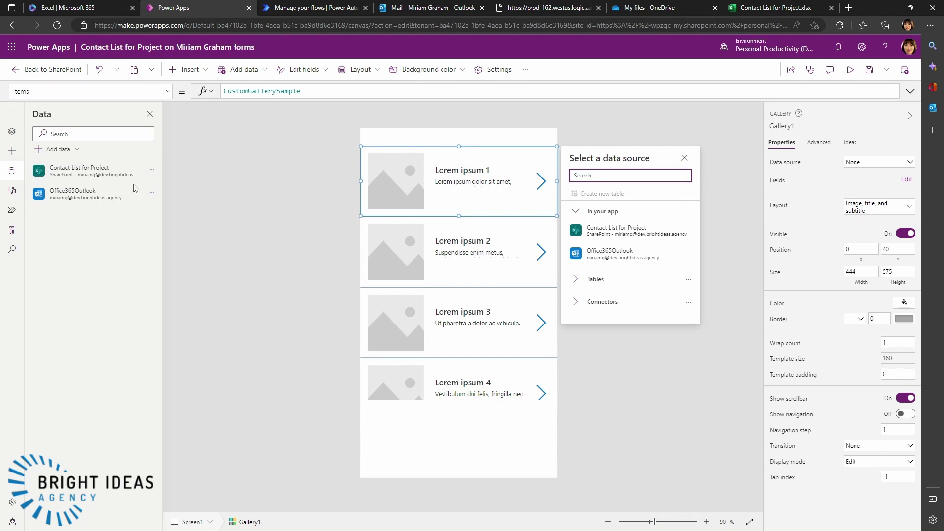
{"action": "left_click", "coordinate": [12, 131]}
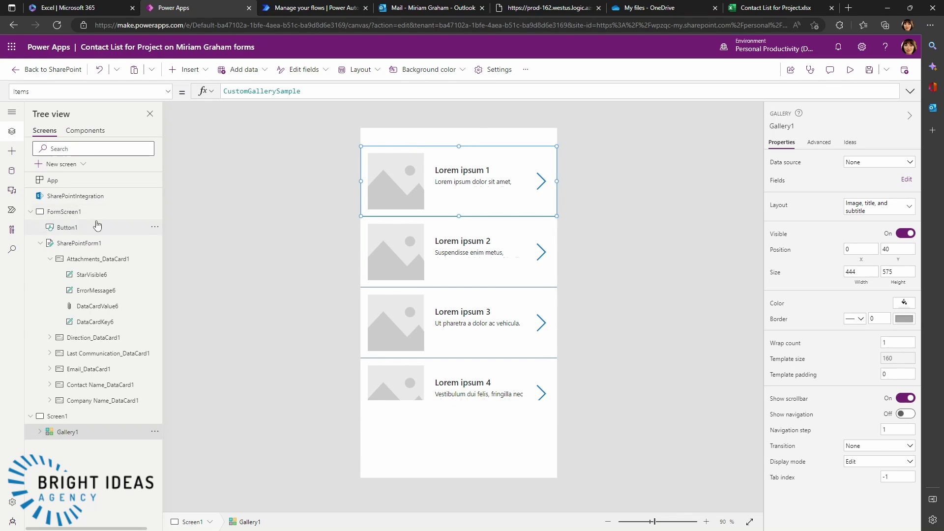
{"action": "left_click", "coordinate": [60, 432]}
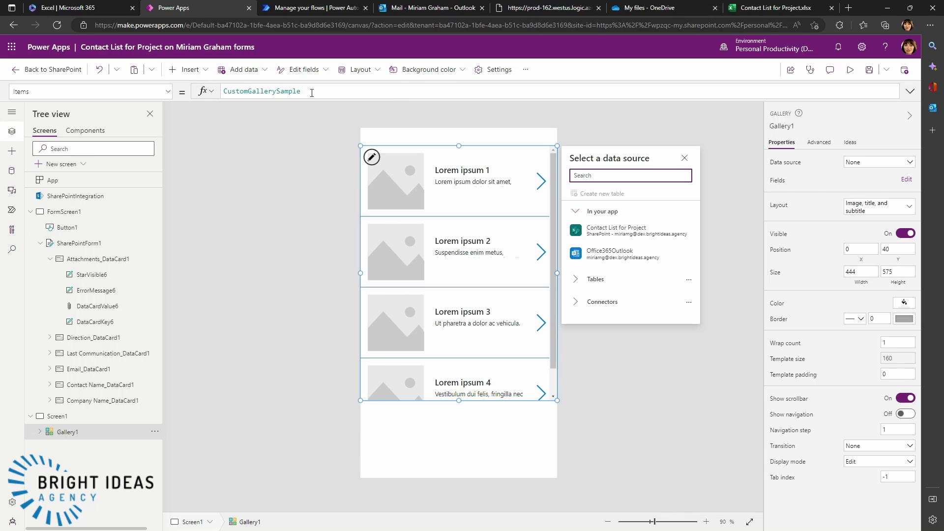
- Replace Gallery1's CustomGallerySample Items with the start of Office365Outlook.GetEmails({searchQuery:
{"action": "left_click_drag", "start_coordinate": [312, 92], "coordinate": [224, 92]}
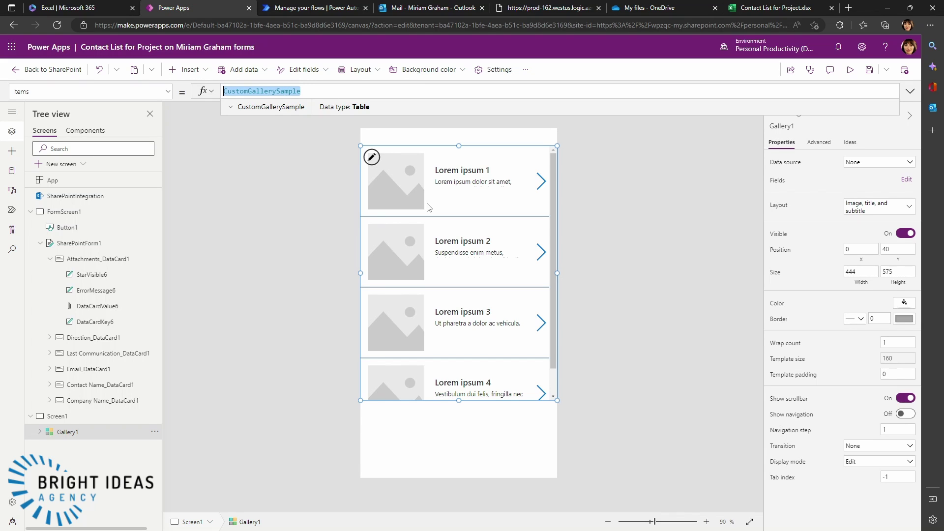
{"action": "key", "text": "BackSpace"}
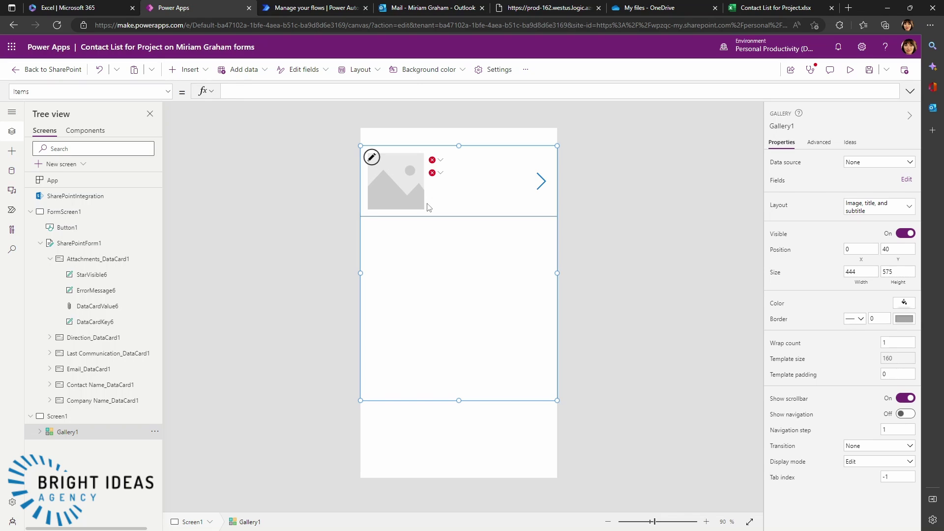
{"action": "type", "text": "OUtl"}
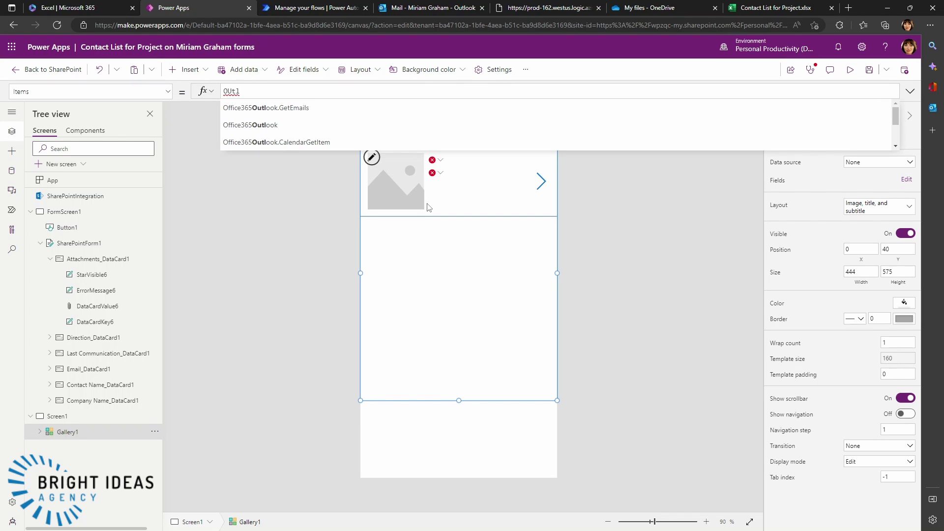
{"action": "left_click", "coordinate": [264, 110]}
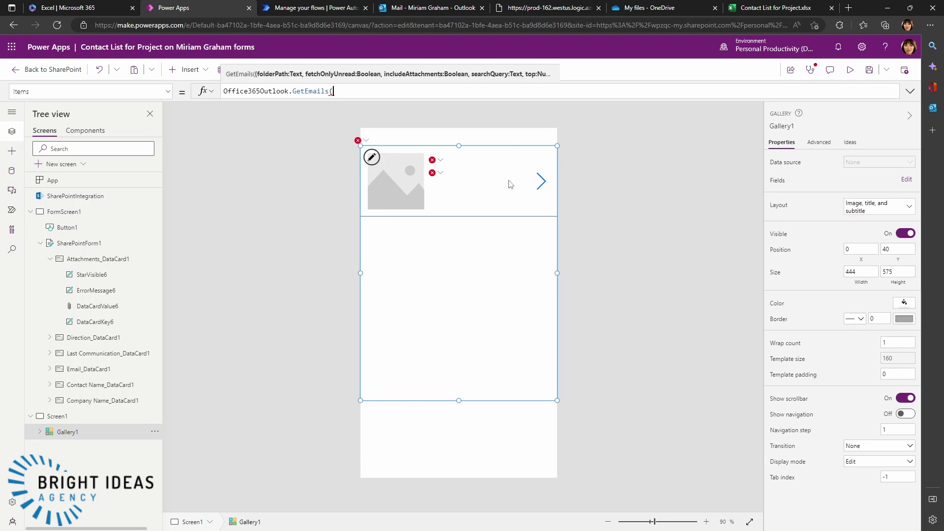
{"action": "type", "text": "{"}
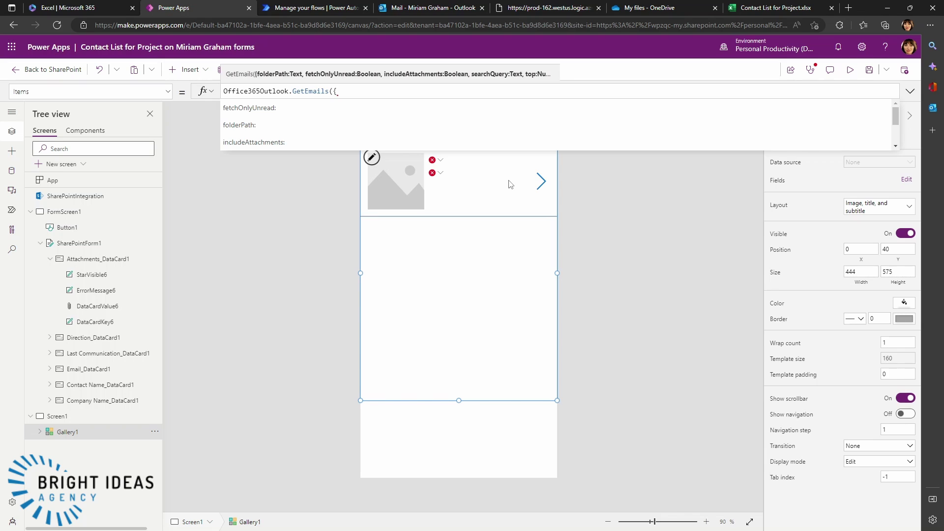
{"action": "type", "text": "searchQ"}
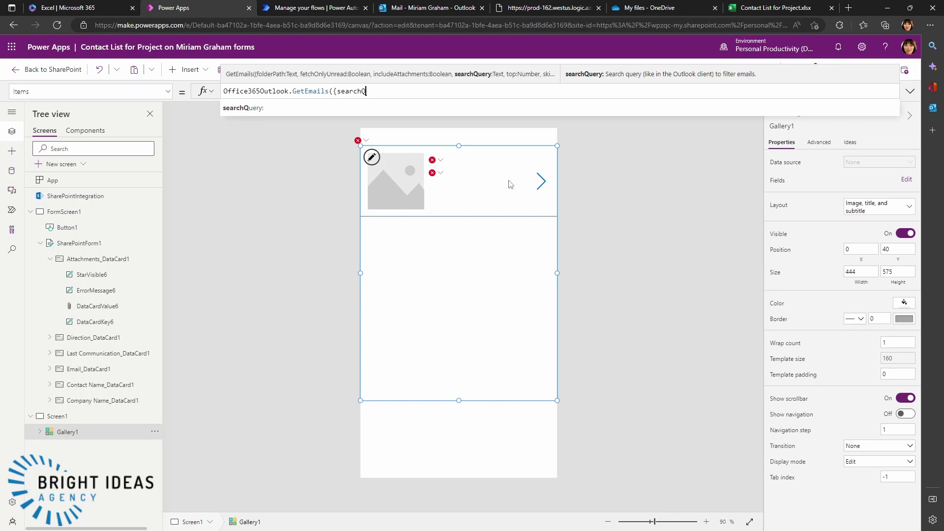
{"action": "type", "text": "uuery"}
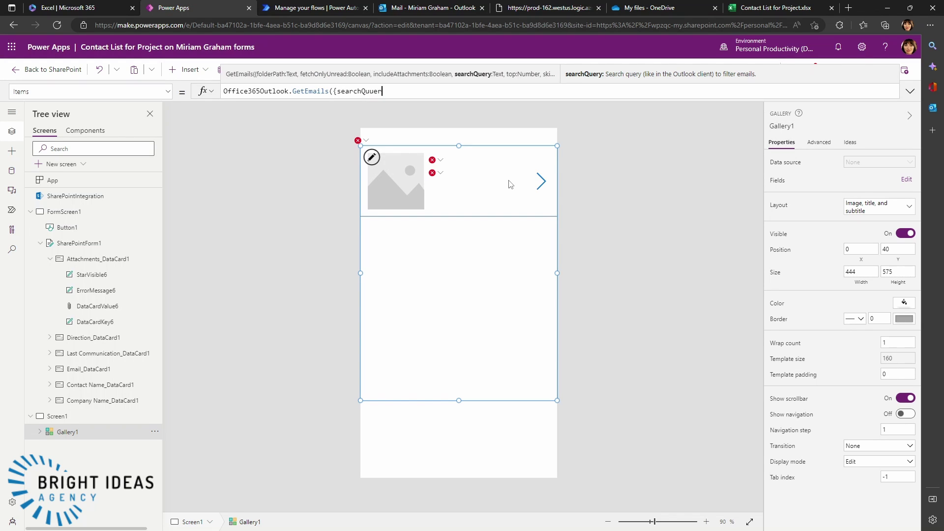
{"action": "key", "text": "BackSpace"}
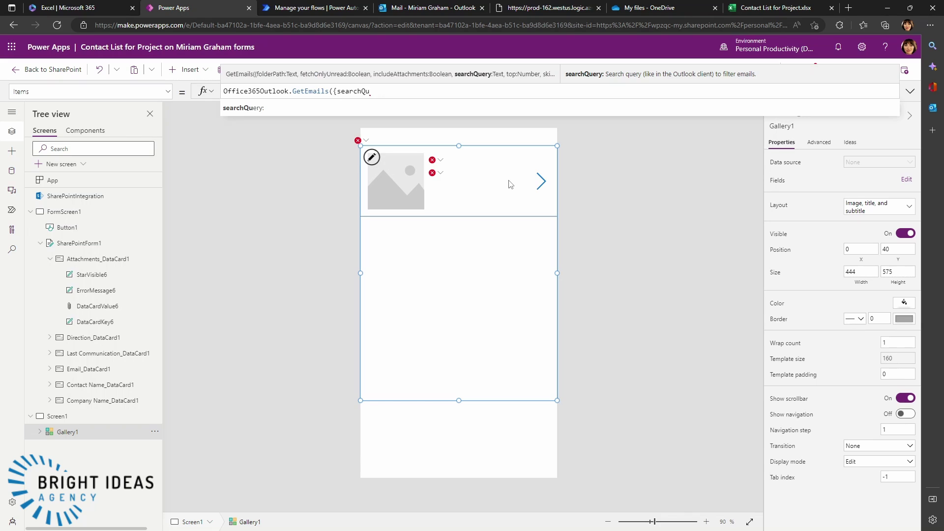
{"action": "type", "text": "ery:"}
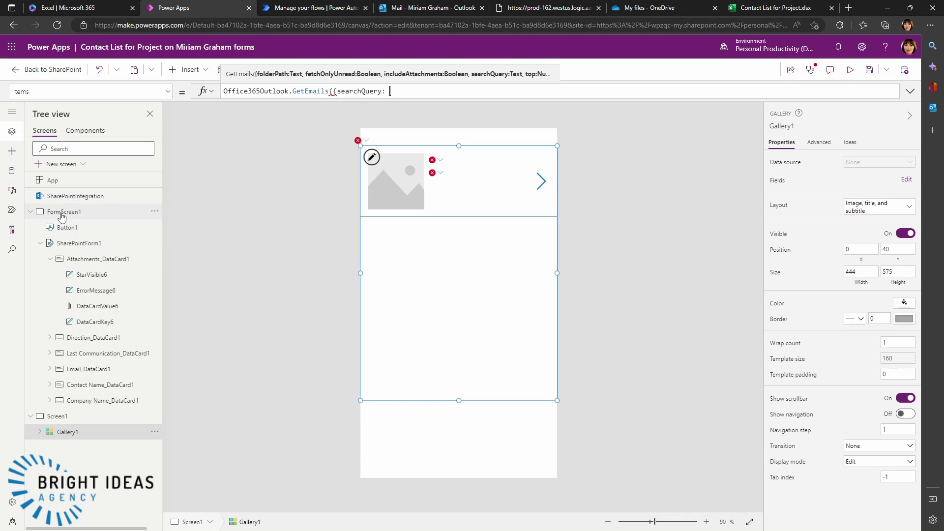
- Finish Gallery1's Items as Office365Outlook.GetEmails({searchQuery: DataCardValue3.Text}), using the form's Email input
{"action": "left_click", "coordinate": [62, 214]}
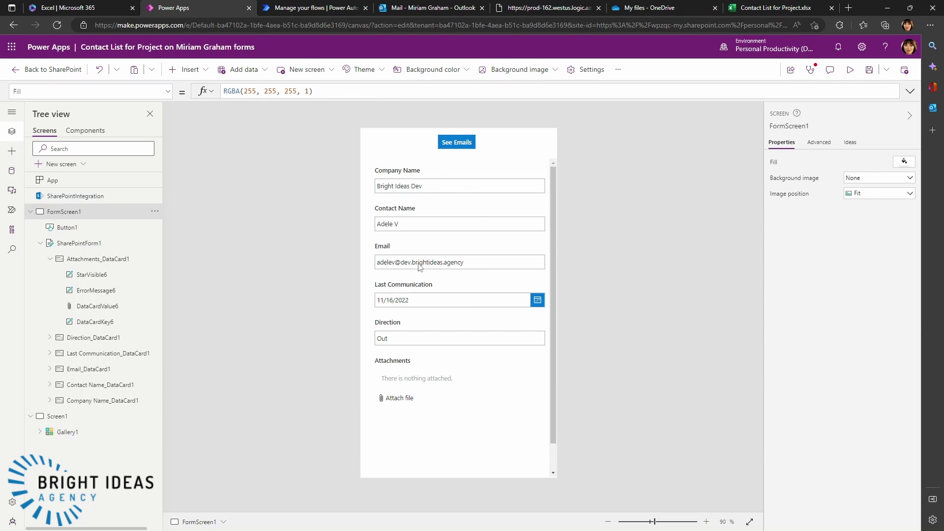
{"action": "left_click", "coordinate": [475, 268]}
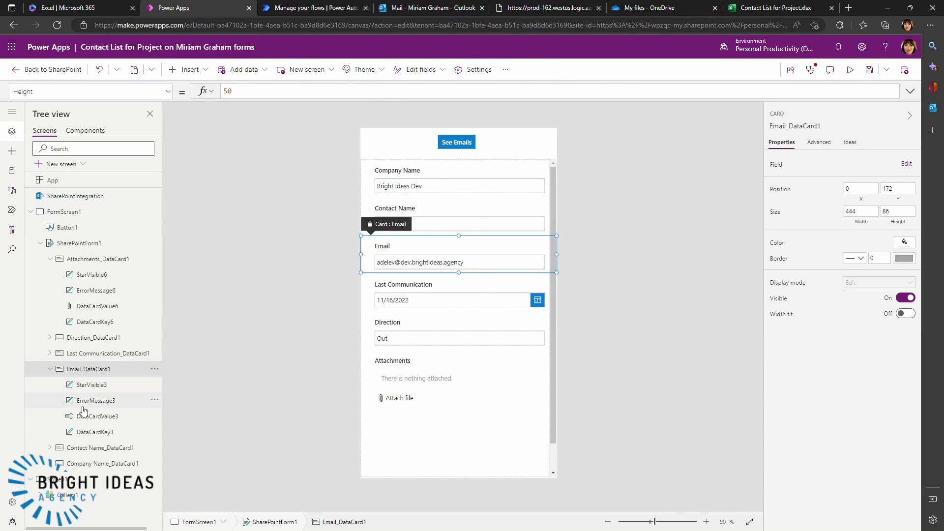
{"action": "left_click", "coordinate": [97, 416]}
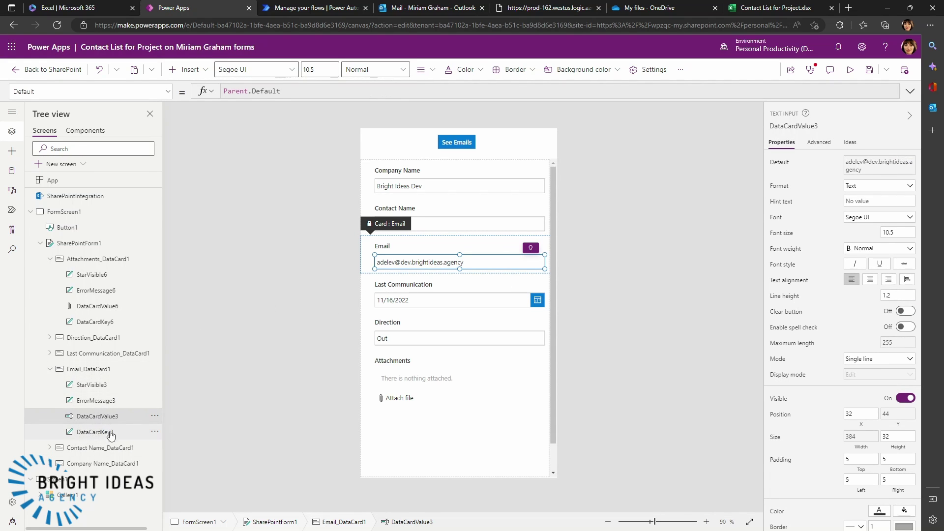
{"action": "left_click", "coordinate": [62, 496]}
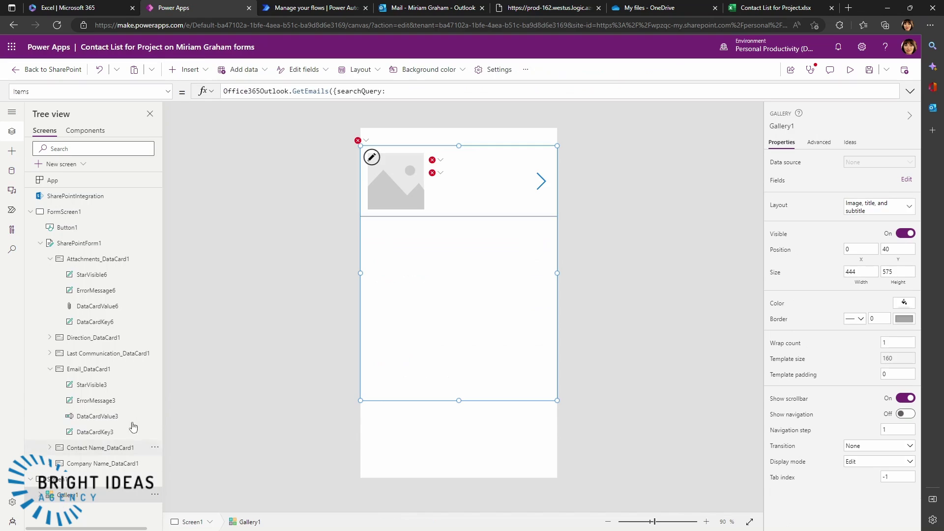
{"action": "left_click", "coordinate": [395, 89]}
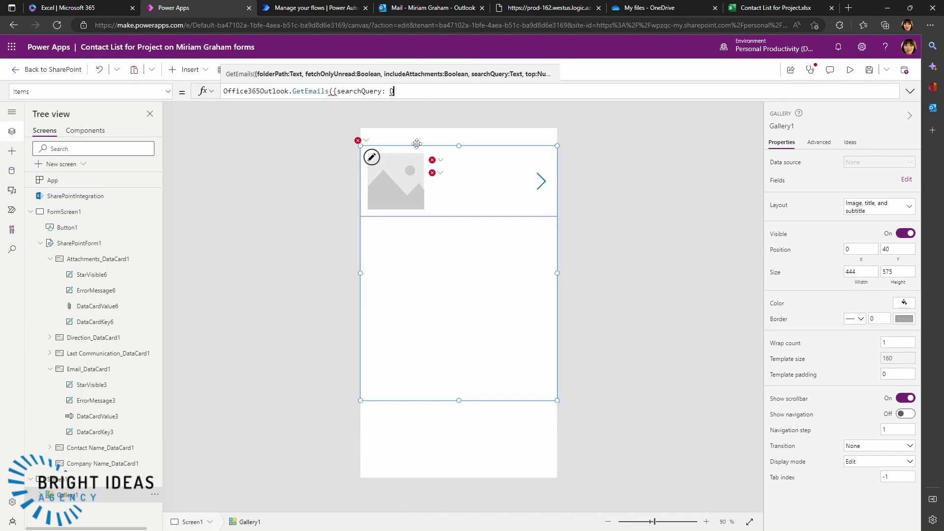
{"action": "type", "text": "Data"}
{"action": "type", "text": "CardValue"}
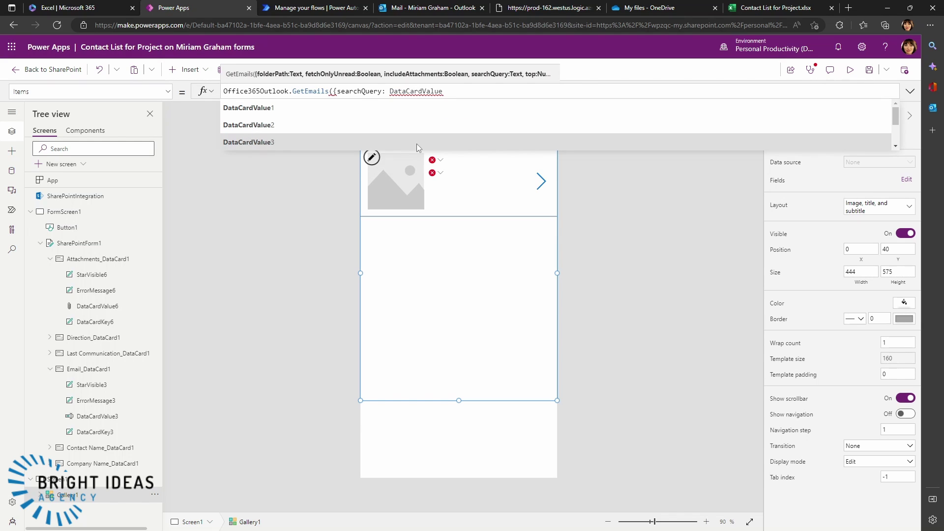
{"action": "type", "text": "3"}
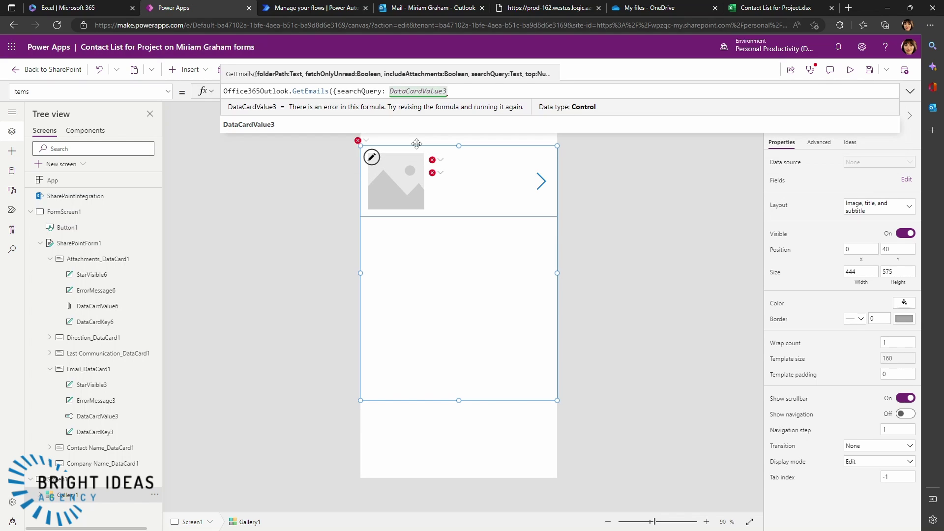
{"action": "type", "text": "."}
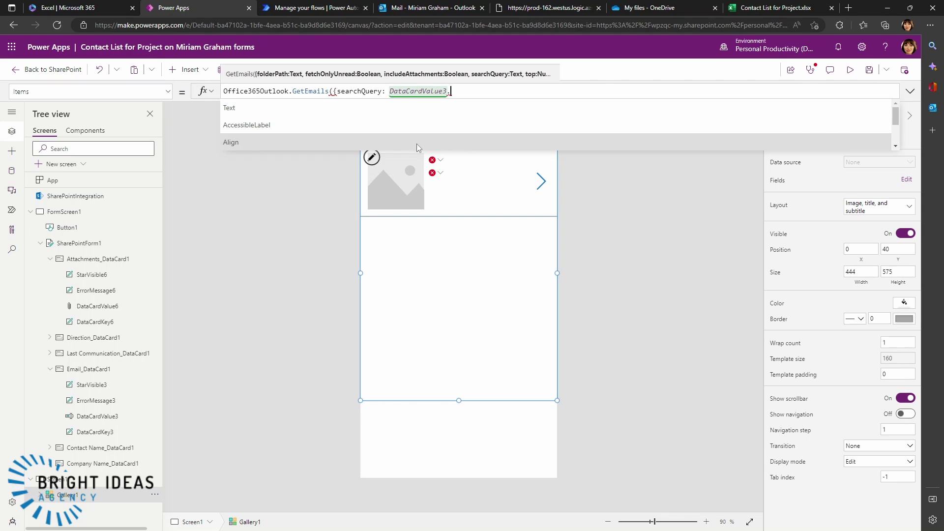
{"action": "type", "text": "Text"}
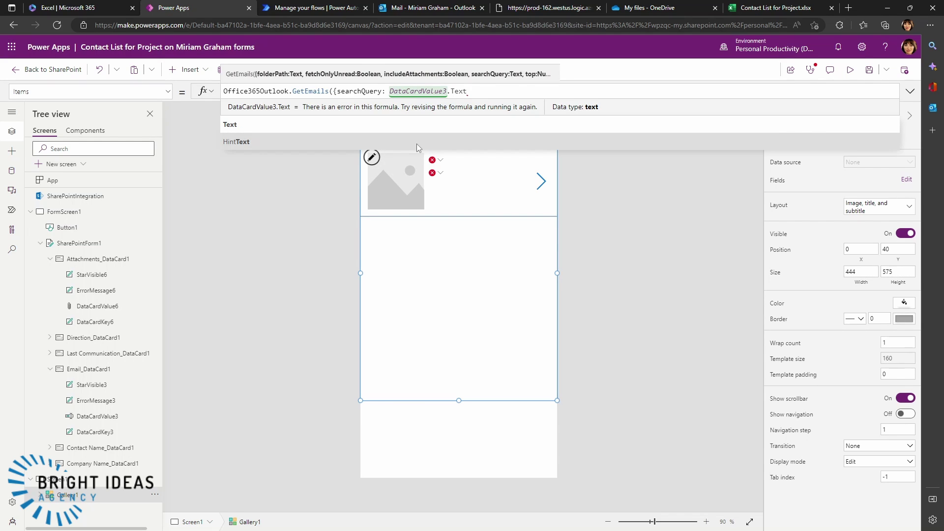
{"action": "type", "text": "}"}
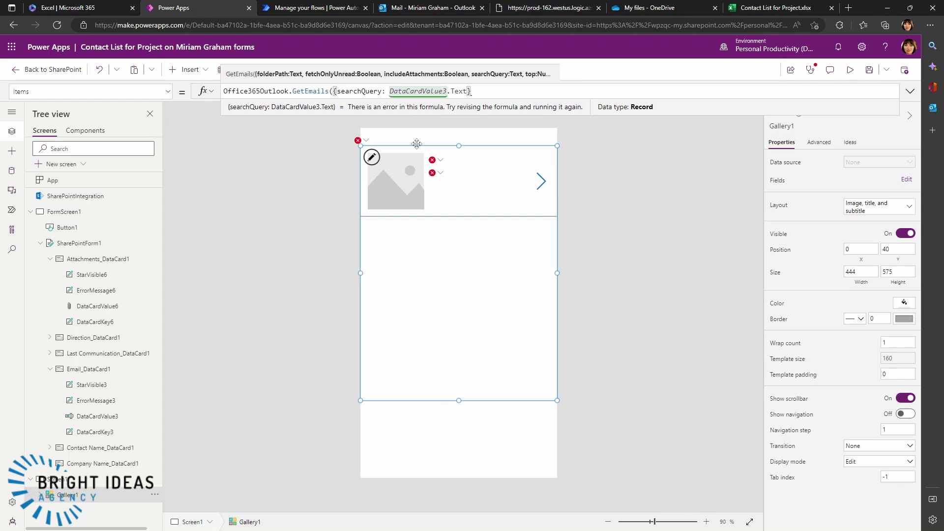
{"action": "type", "text": ")"}
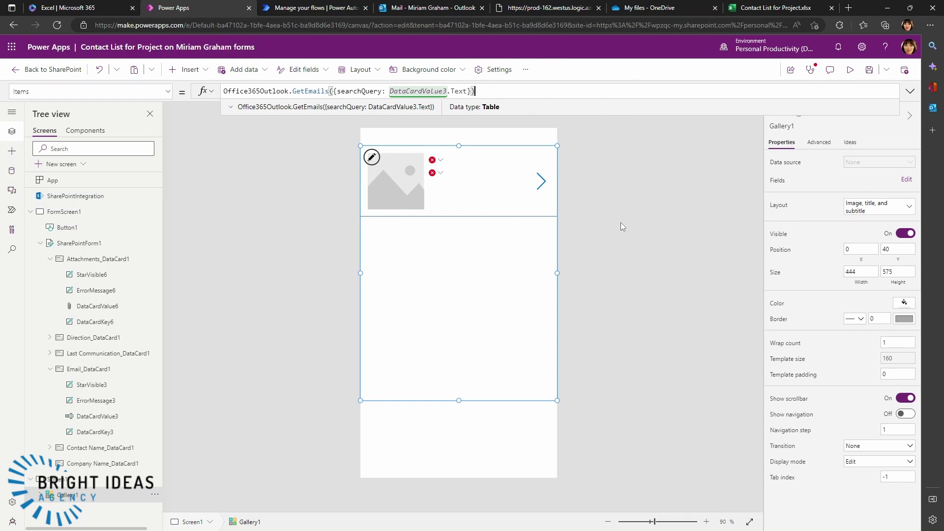
{"action": "left_click", "coordinate": [467, 182]}
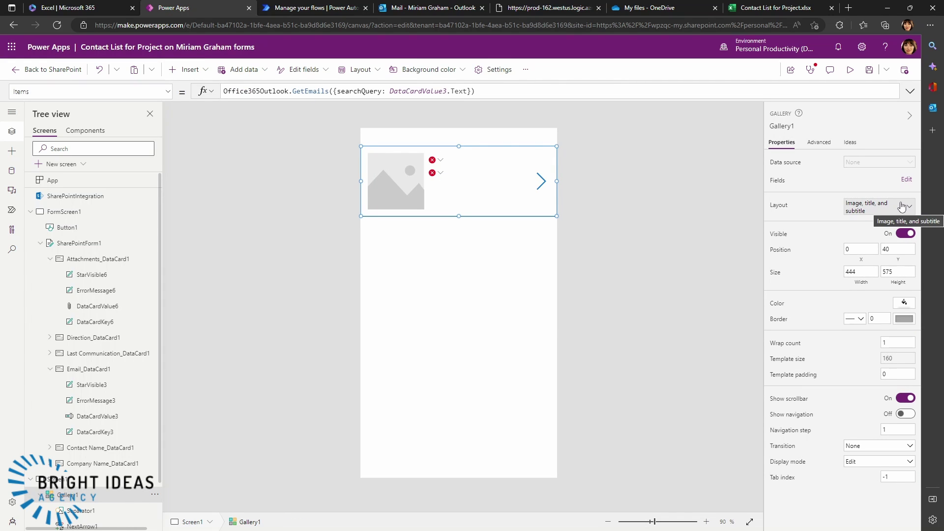
- Use the title, subtitle and body layout showing Subject, DateTimeReceived and BodyPreview, then save
{"action": "left_click", "coordinate": [910, 207]}
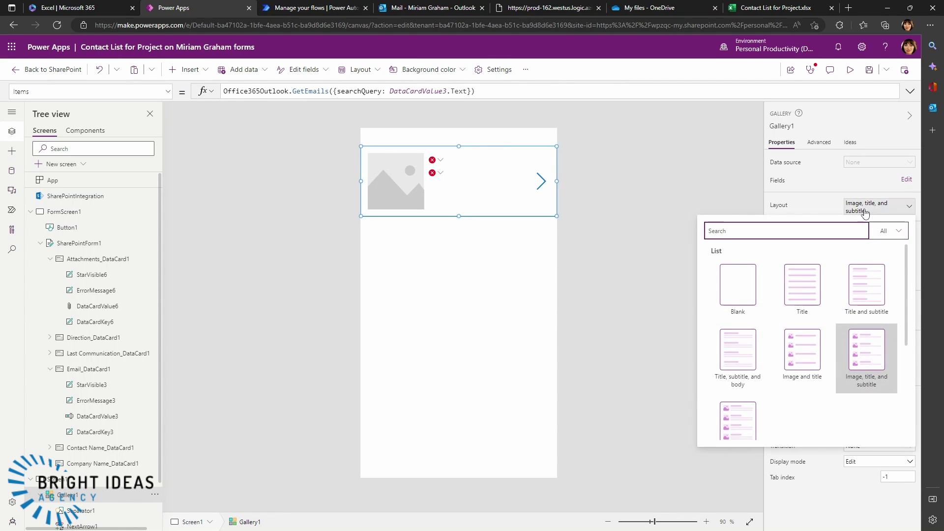
{"action": "left_click", "coordinate": [739, 355]}
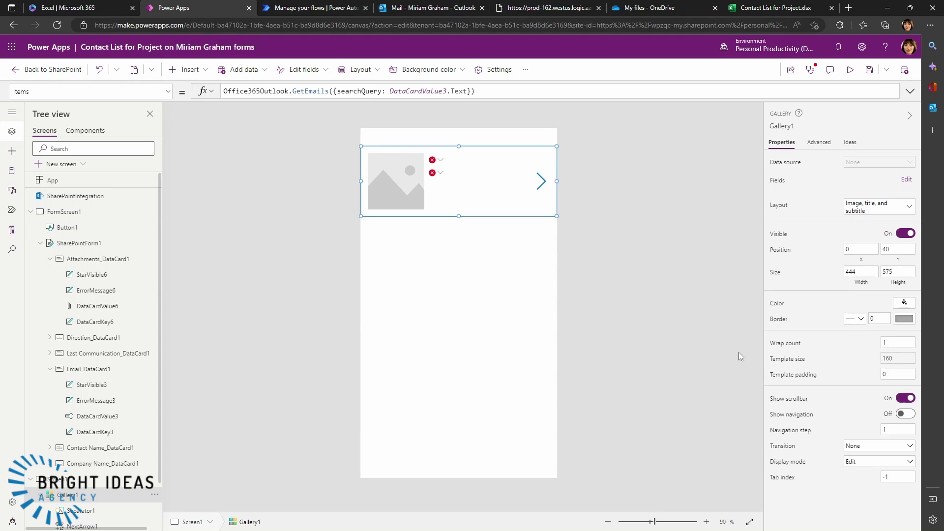
{"action": "left_click", "coordinate": [909, 182]}
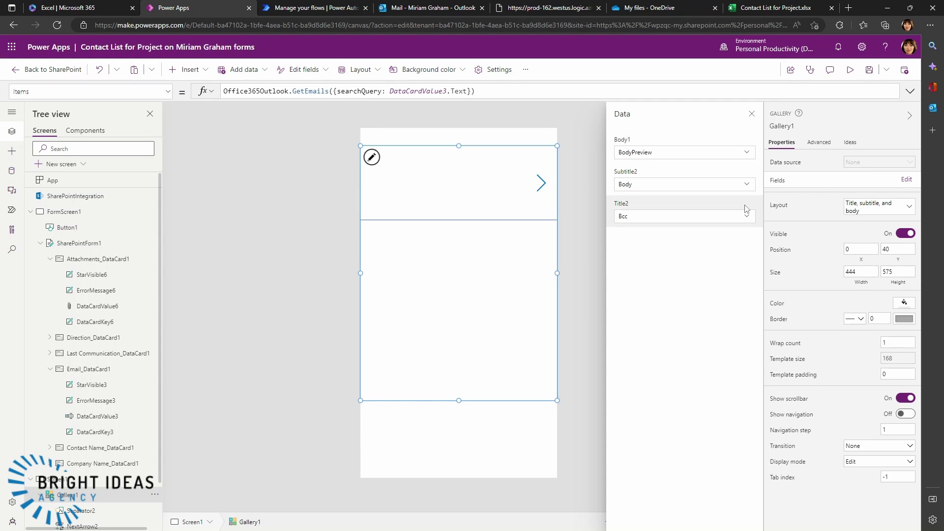
{"action": "left_click", "coordinate": [746, 221]}
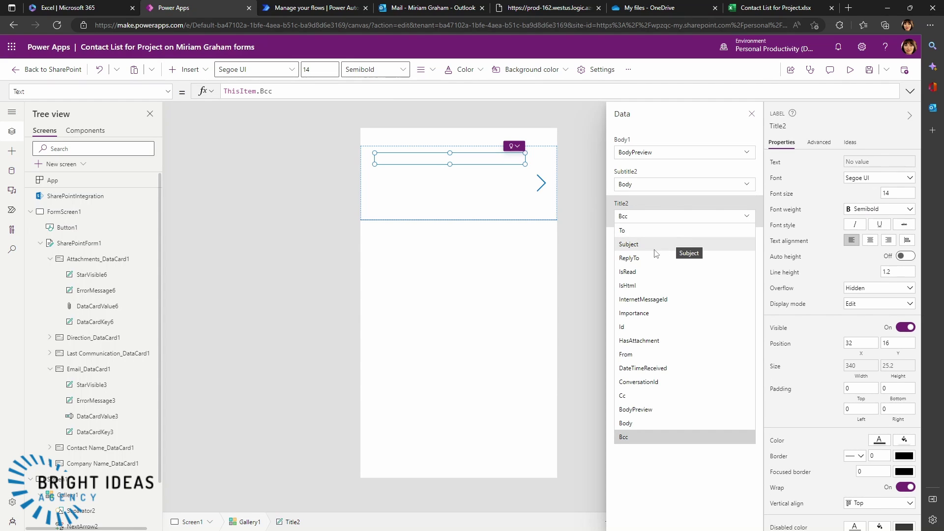
{"action": "left_click", "coordinate": [638, 249]}
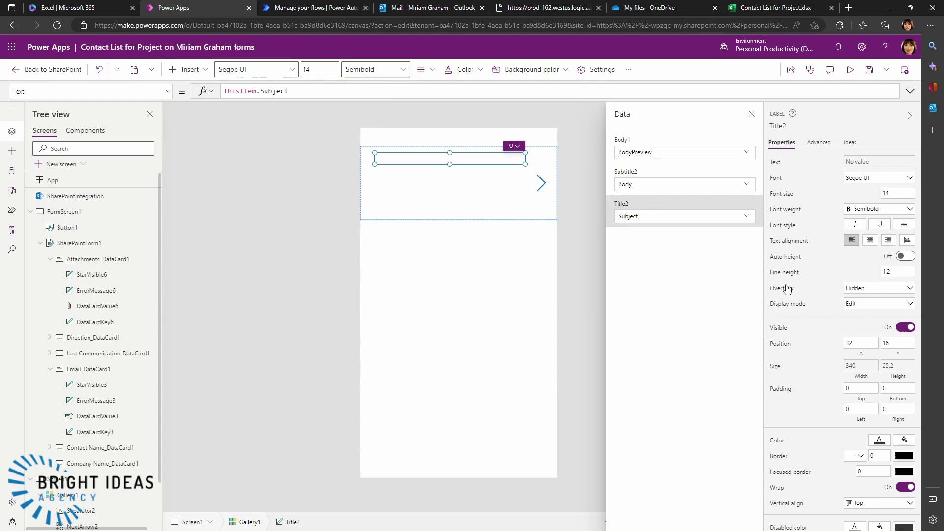
{"action": "left_click", "coordinate": [746, 188]}
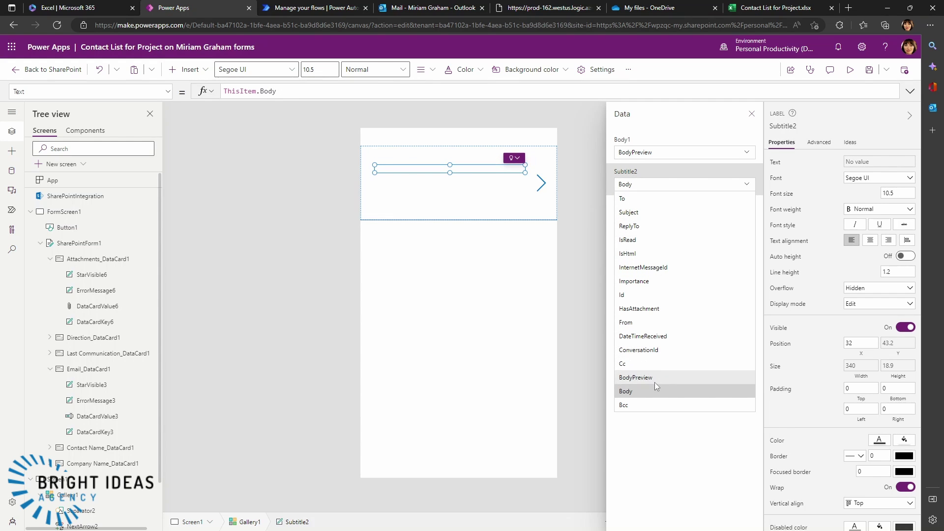
{"action": "left_click", "coordinate": [642, 336]}
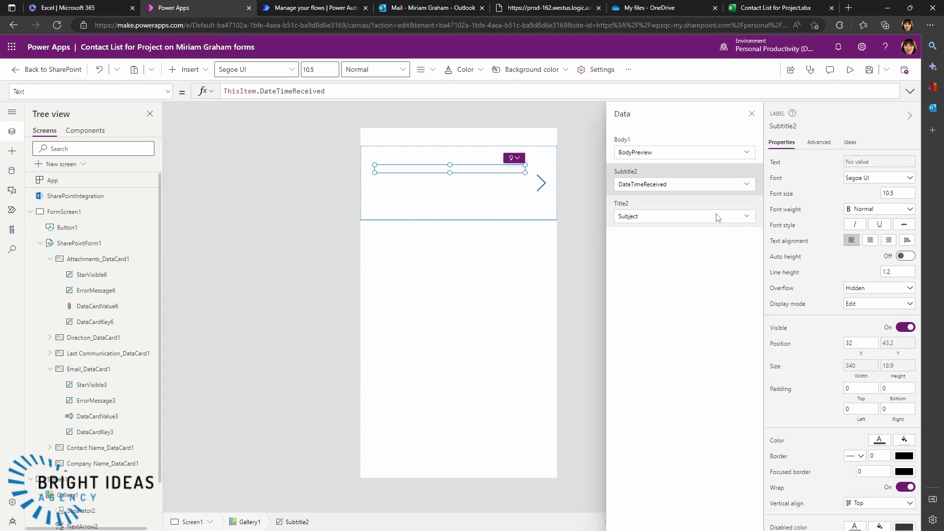
{"action": "left_click", "coordinate": [746, 152]}
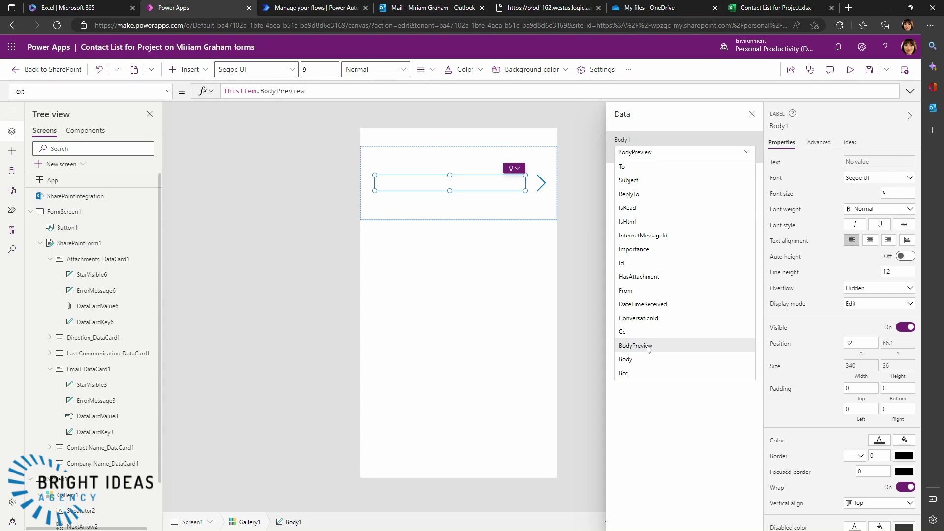
{"action": "left_click", "coordinate": [647, 345]}
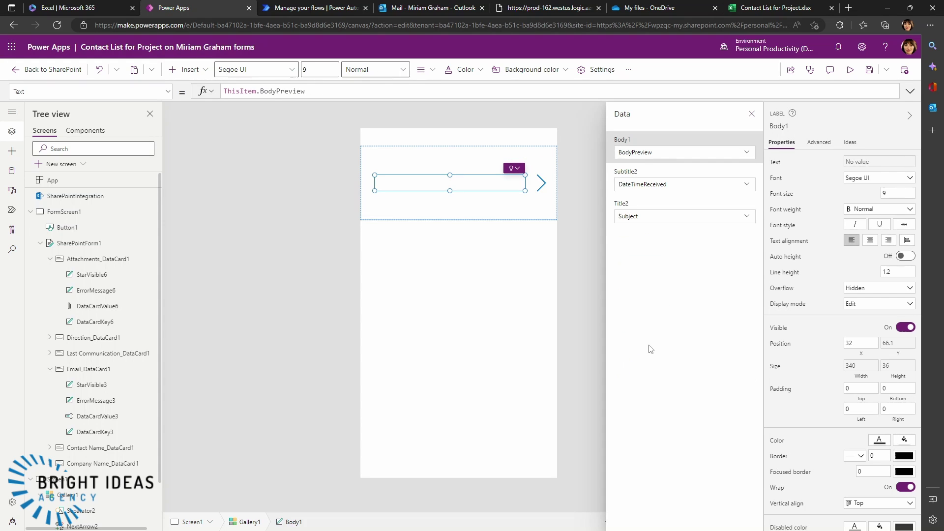
{"action": "left_click", "coordinate": [577, 296]}
{"action": "left_click", "coordinate": [871, 71]}
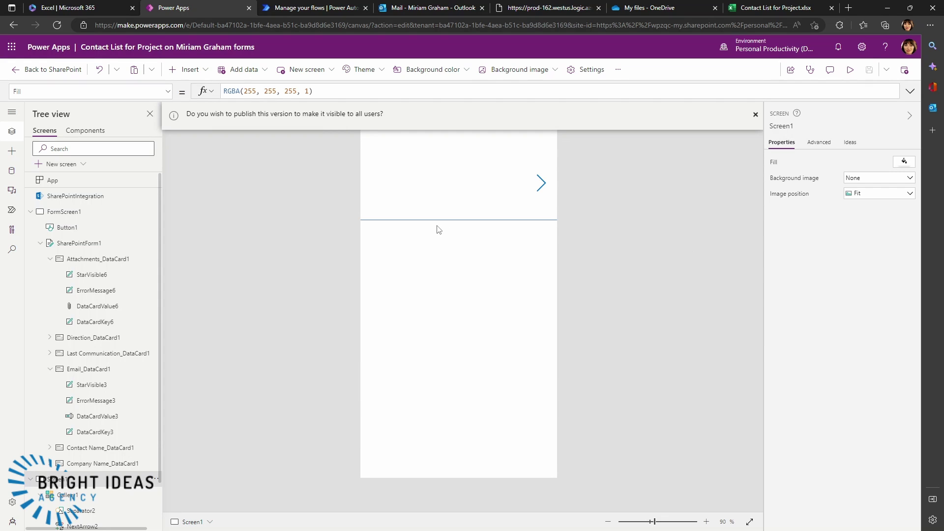
- Set the See Emails button's OnSelect to Navigate(Screen1) and publish the form to SharePoint
{"action": "left_click", "coordinate": [55, 228]}
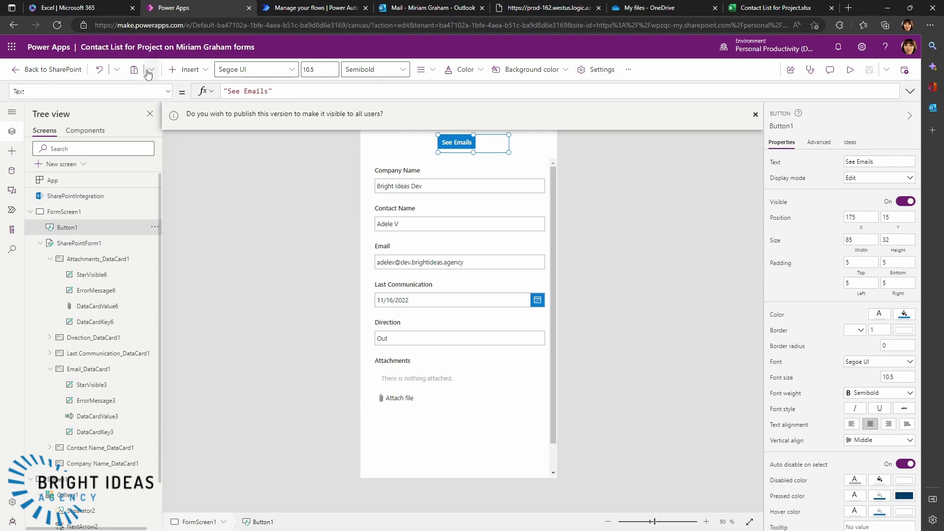
{"action": "left_click", "coordinate": [168, 92]}
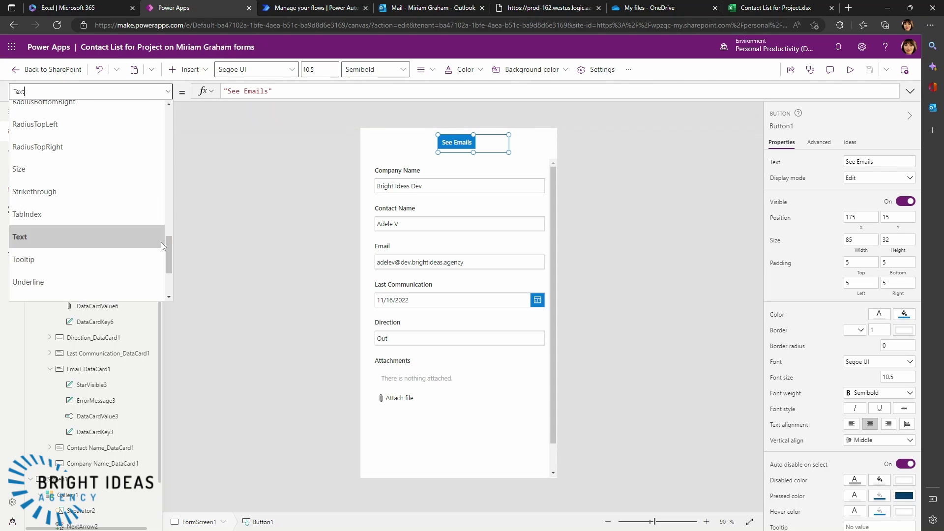
{"action": "left_click_drag", "start_coordinate": [169, 253], "coordinate": [170, 194]}
{"action": "left_click", "coordinate": [27, 215]}
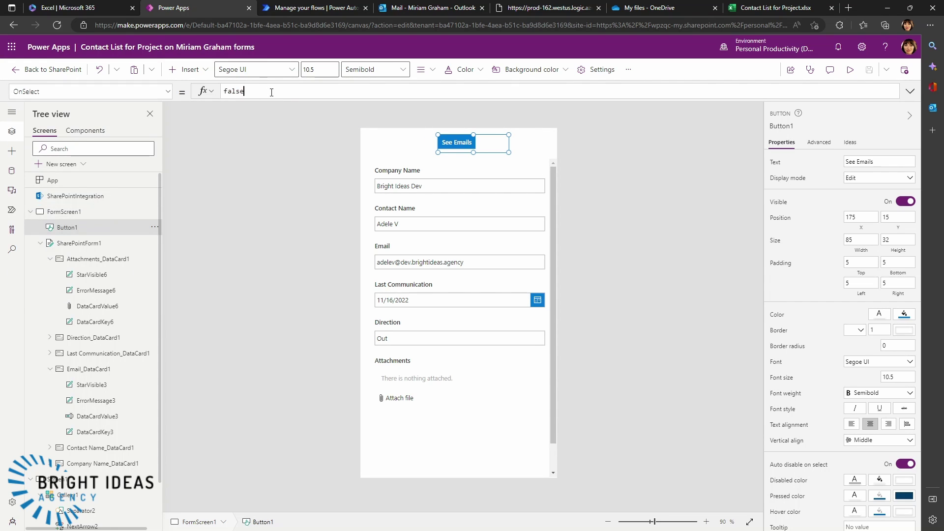
{"action": "left_click_drag", "start_coordinate": [244, 91], "coordinate": [220, 91]}
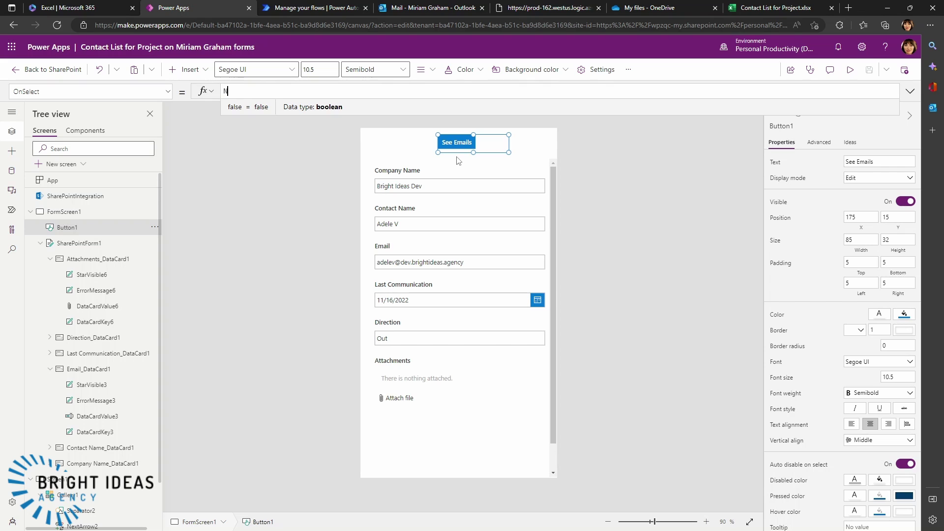
{"action": "type", "text": "Navigate"}
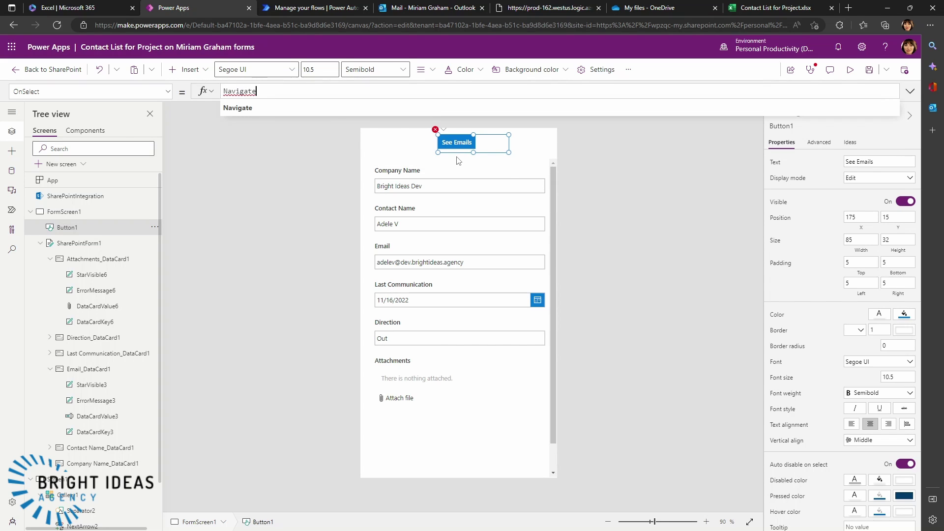
{"action": "type", "text": "(S"}
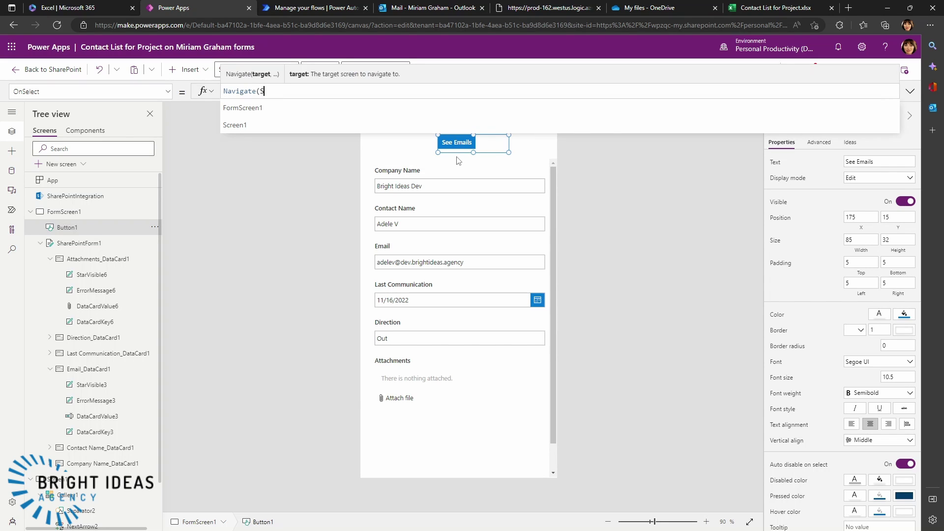
{"action": "type", "text": "creen1"}
{"action": "key", "text": "Escape"}
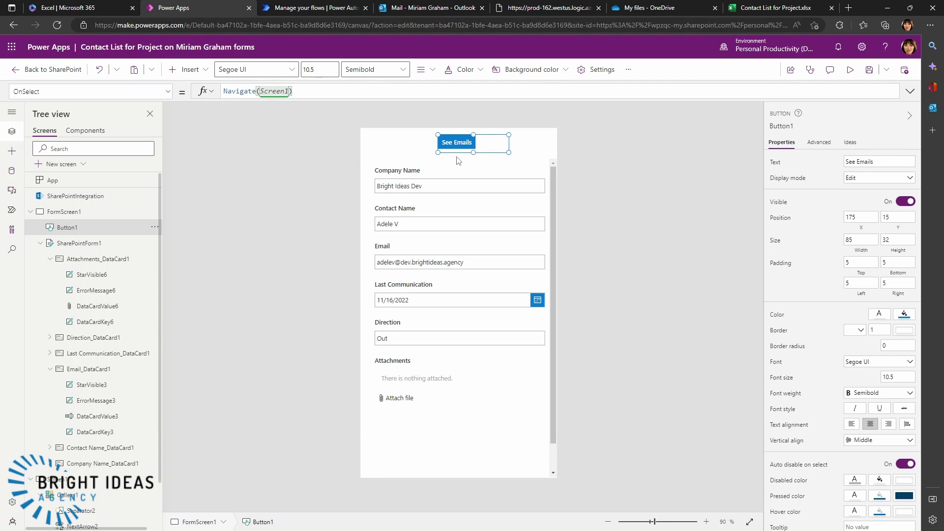
{"action": "left_click", "coordinate": [700, 186]}
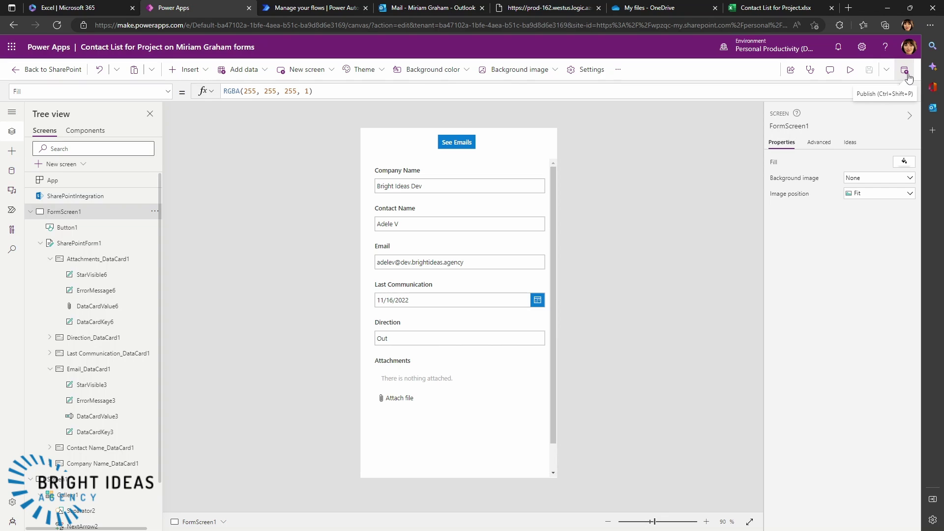
{"action": "left_click", "coordinate": [906, 72]}
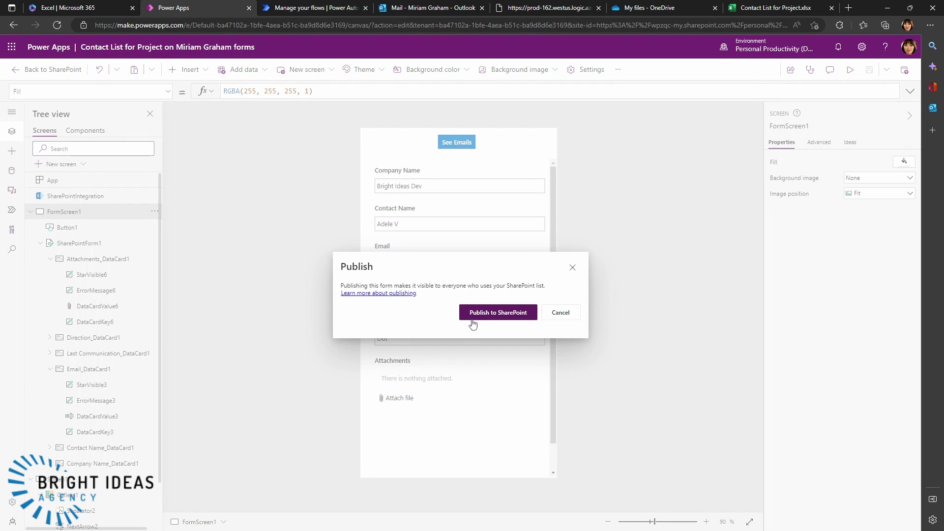
{"action": "left_click", "coordinate": [497, 318]}
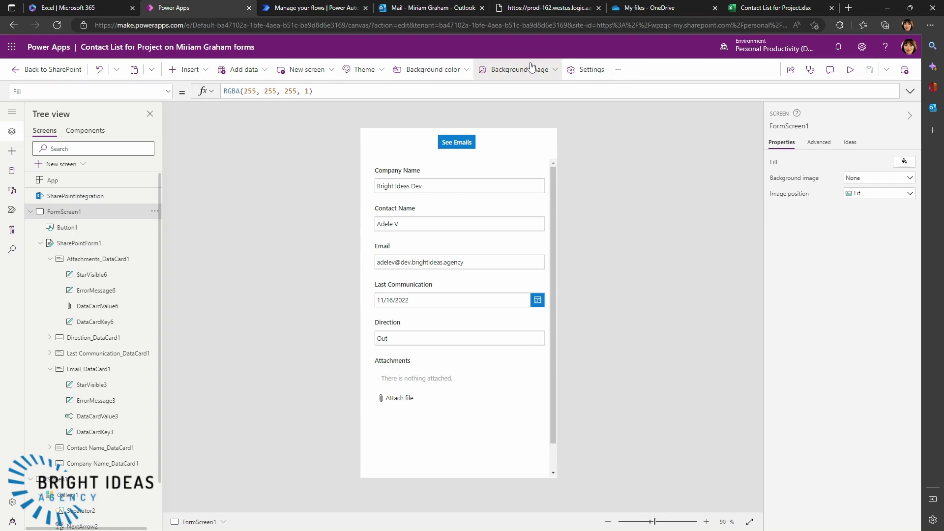
- Leave the editor for SharePoint, open the second Bright Ideas Dev contact, and view its See Emails gallery
{"action": "left_click", "coordinate": [38, 70]}
{"action": "left_click", "coordinate": [492, 323]}
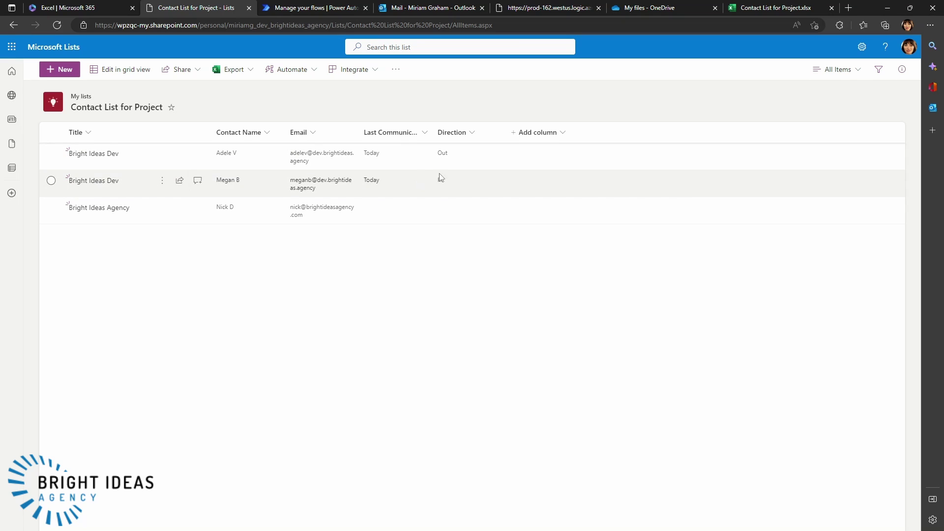
{"action": "left_click", "coordinate": [93, 181]}
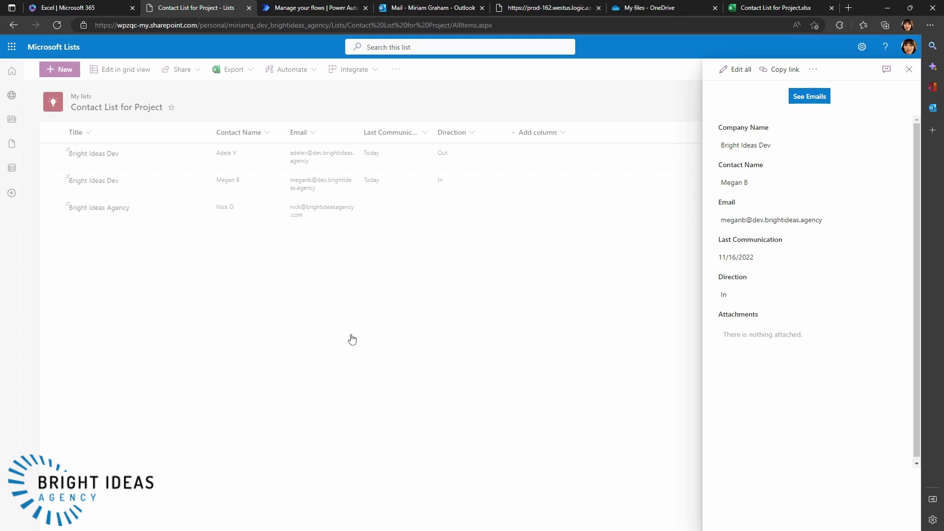
{"action": "left_click", "coordinate": [800, 103]}
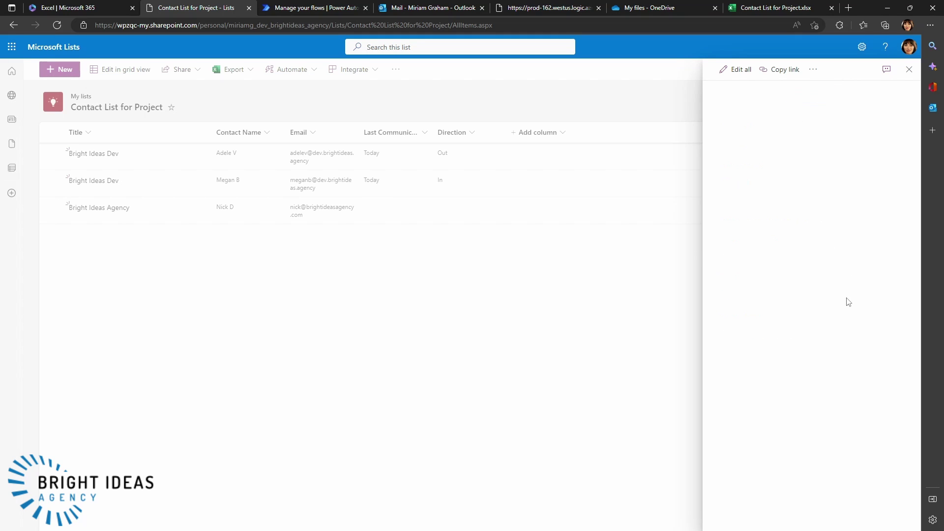
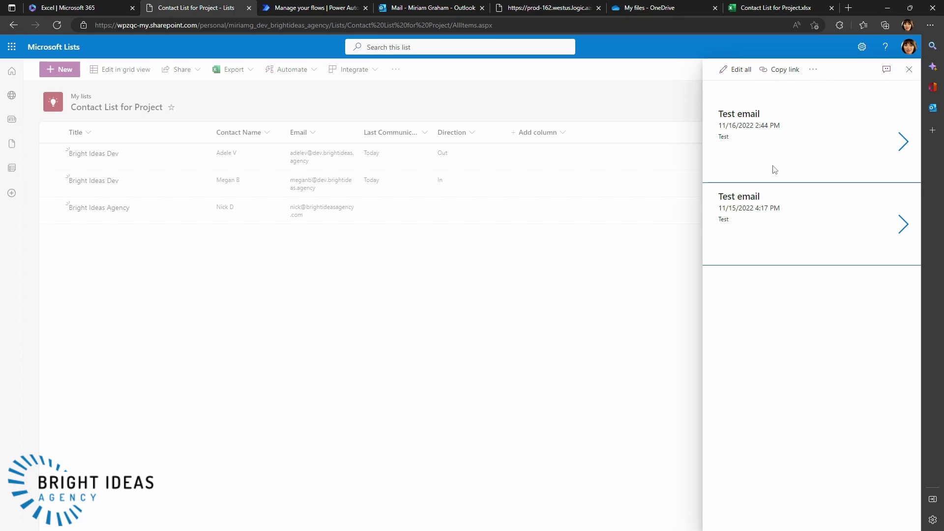
- Close the details pane and open the Contact List for Project form via Integrate > Power Apps > Customize forms
{"action": "left_click", "coordinate": [552, 101]}
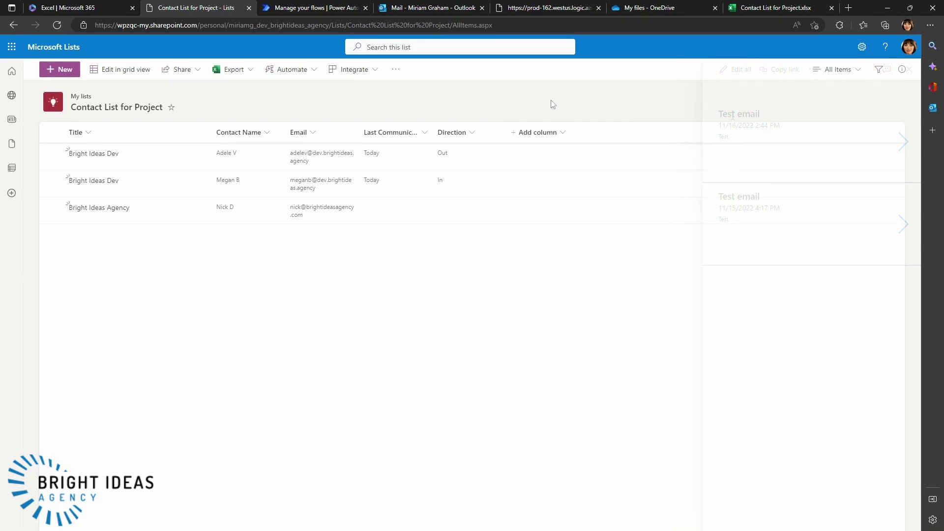
{"action": "left_click", "coordinate": [397, 69]}
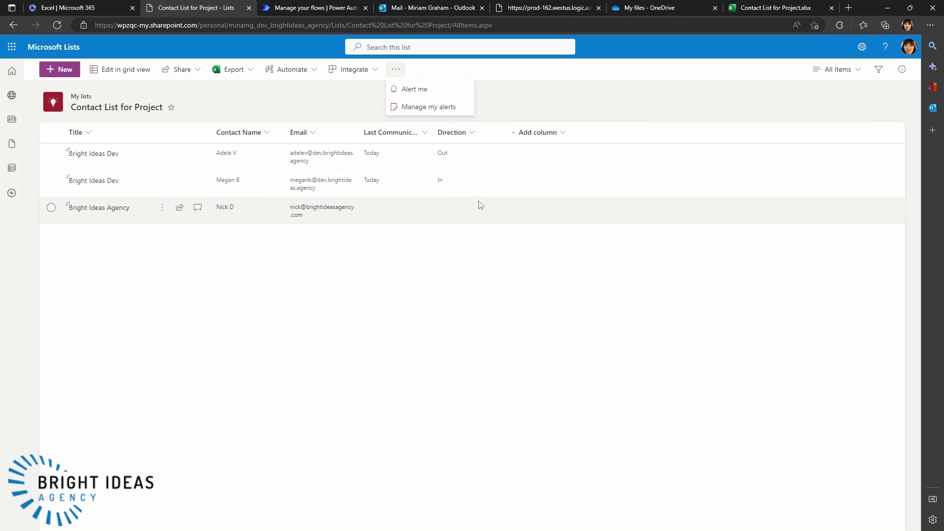
{"action": "left_click", "coordinate": [353, 70]}
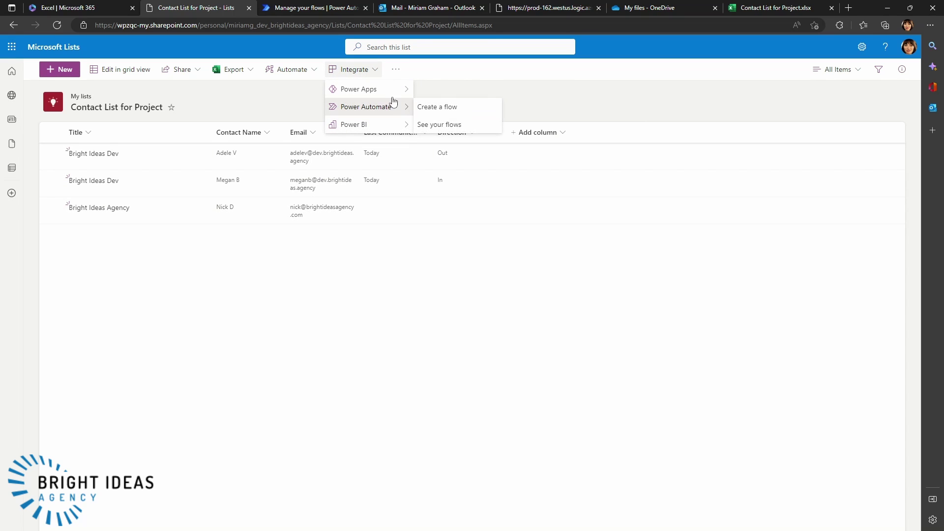
{"action": "mouse_move", "coordinate": [374, 89]}
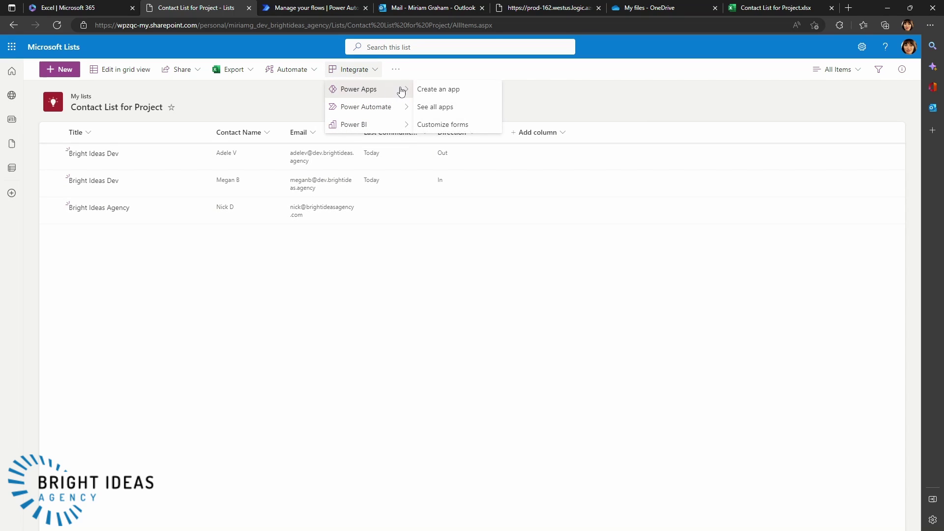
{"action": "left_click", "coordinate": [444, 124]}
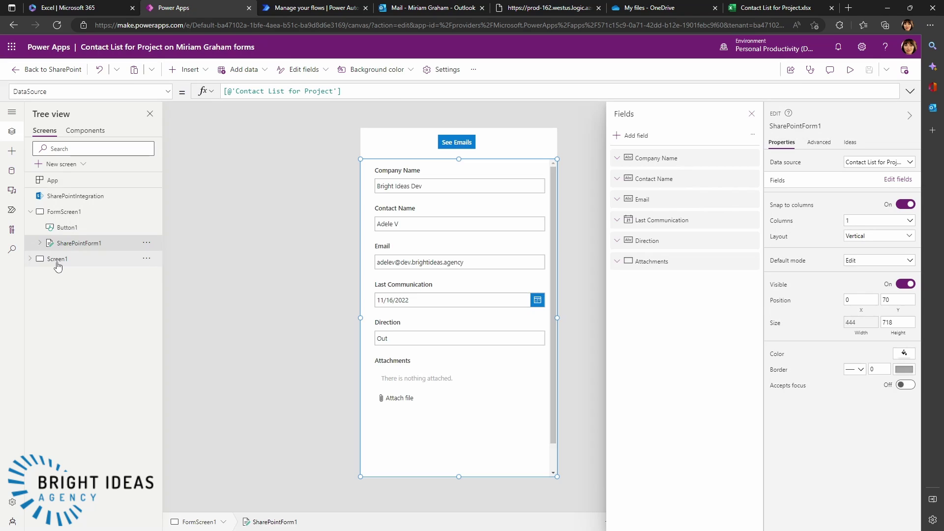
- Move Screen1's Gallery1 down to Y 140 and shorten it to height 236
{"action": "left_click", "coordinate": [57, 259]}
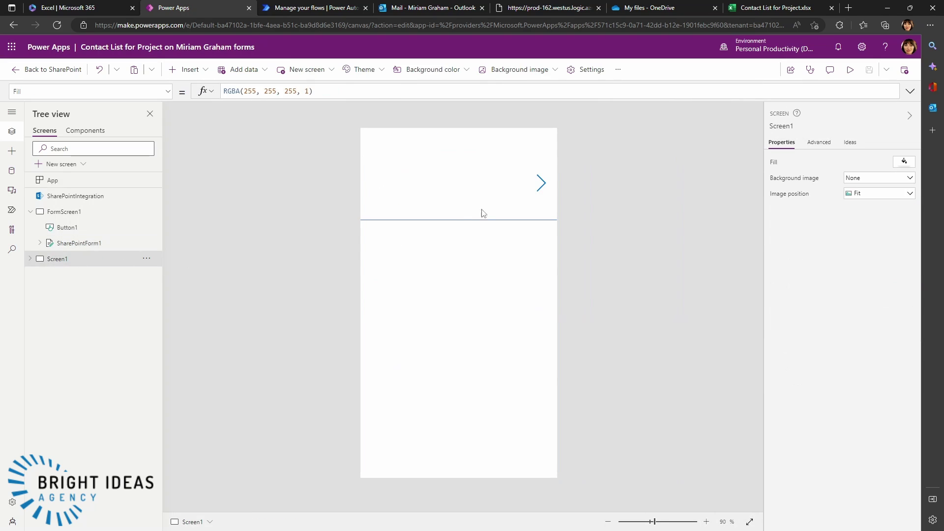
{"action": "left_click", "coordinate": [30, 259]}
{"action": "left_click", "coordinate": [60, 276]}
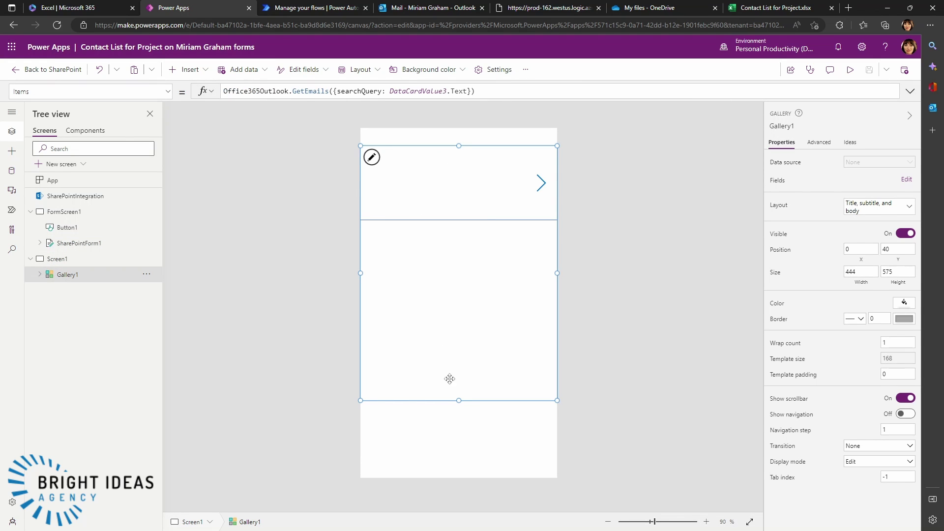
{"action": "left_click", "coordinate": [467, 146]}
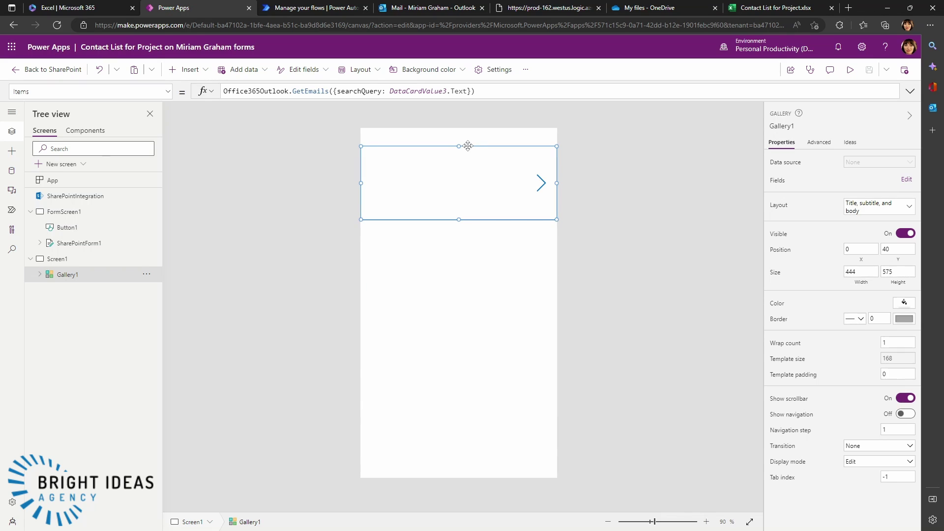
{"action": "left_click", "coordinate": [81, 278]}
{"action": "left_click_drag", "start_coordinate": [447, 230], "coordinate": [447, 273]}
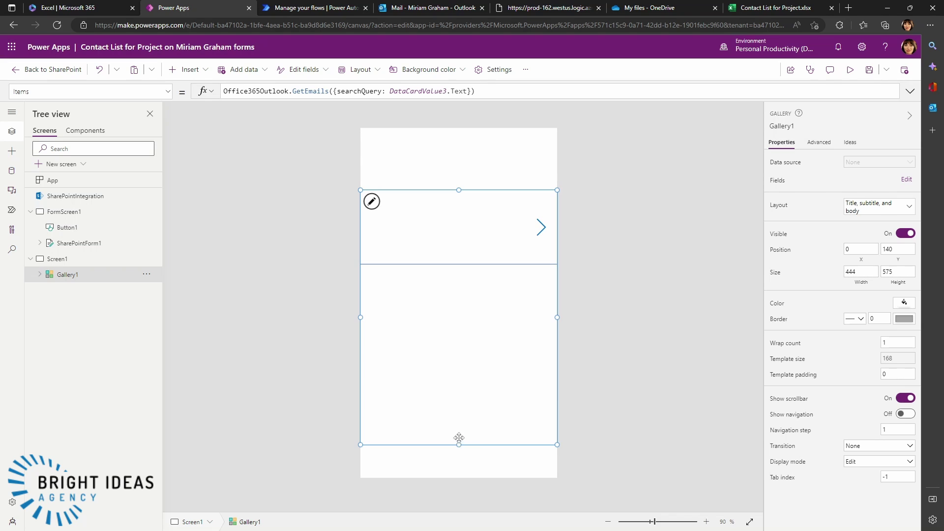
{"action": "left_click_drag", "start_coordinate": [459, 438], "coordinate": [467, 295]}
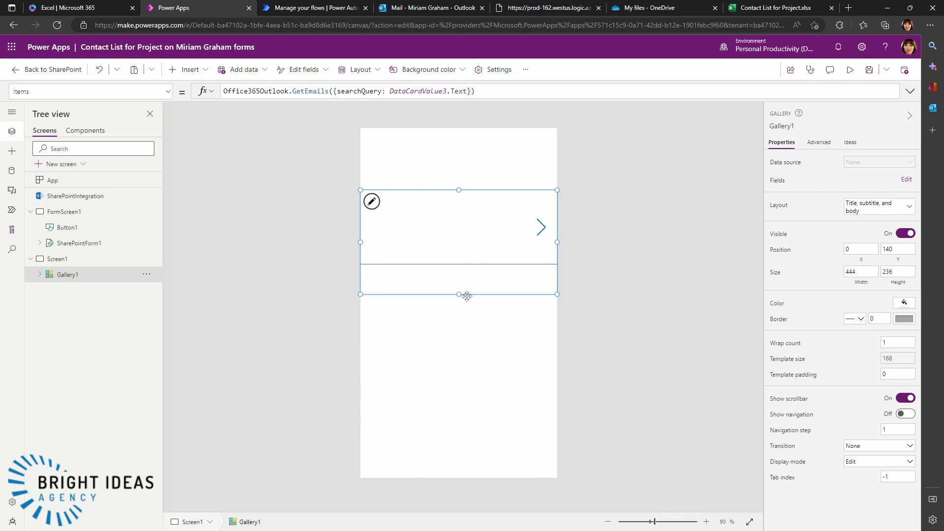
{"action": "left_click", "coordinate": [65, 228]}
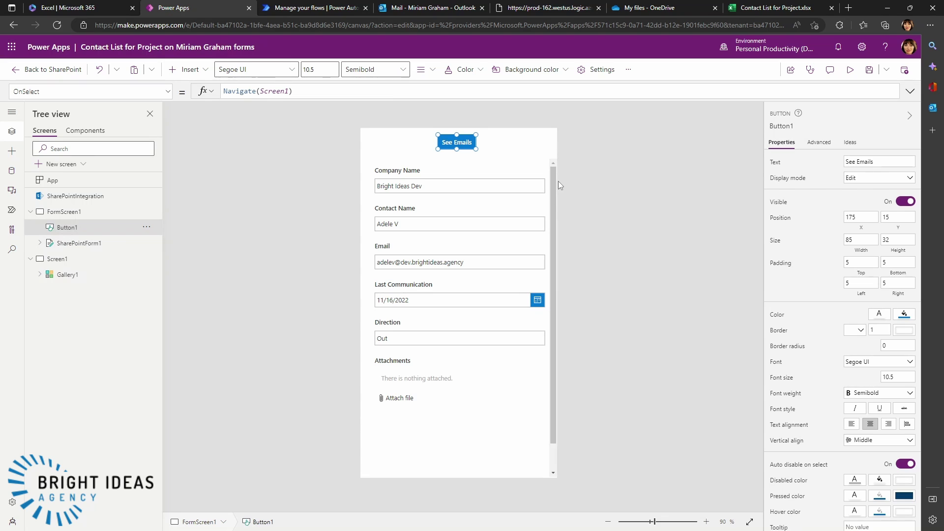
{"action": "left_click", "coordinate": [69, 279]}
- Paste the See Emails button onto Screen1 and set its OnSelect to Navigate(FormScreen1)
{"action": "left_click", "coordinate": [511, 162]}
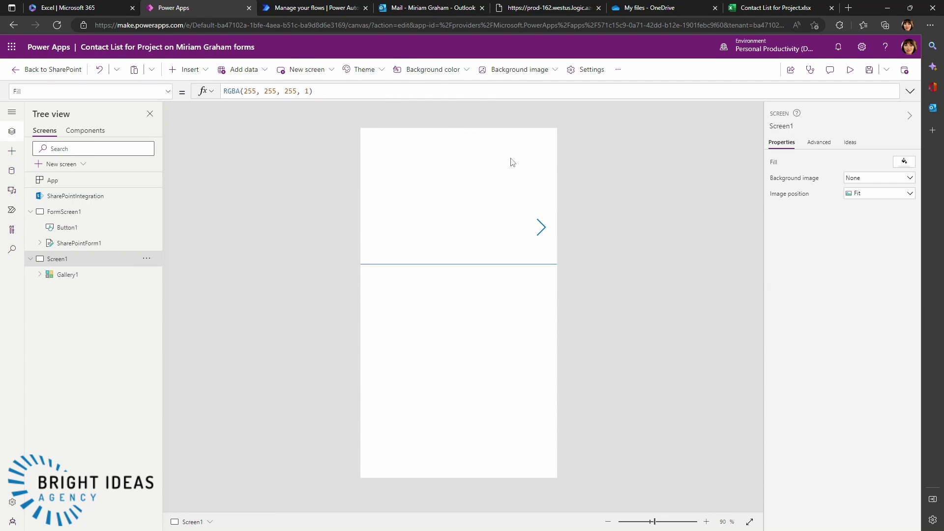
{"action": "key", "text": "ctrl+v"}
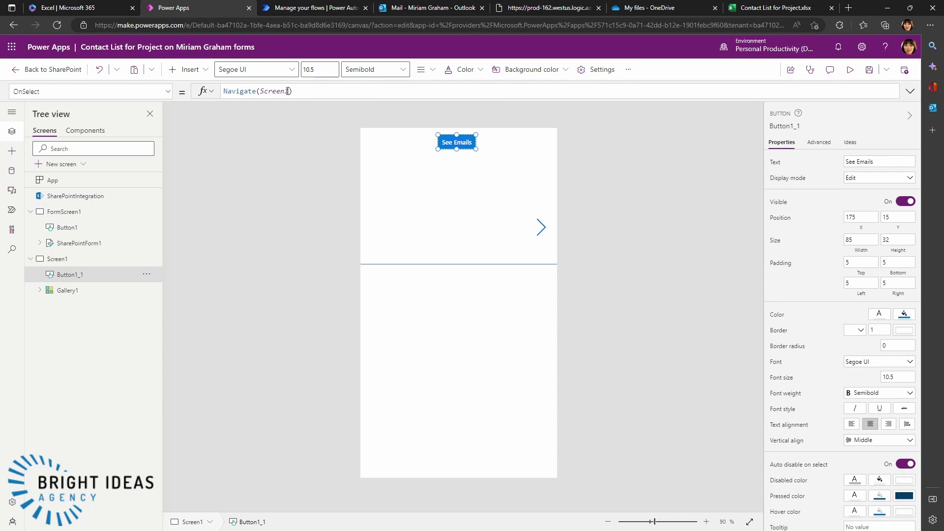
{"action": "left_click_drag", "start_coordinate": [289, 91], "coordinate": [261, 89]}
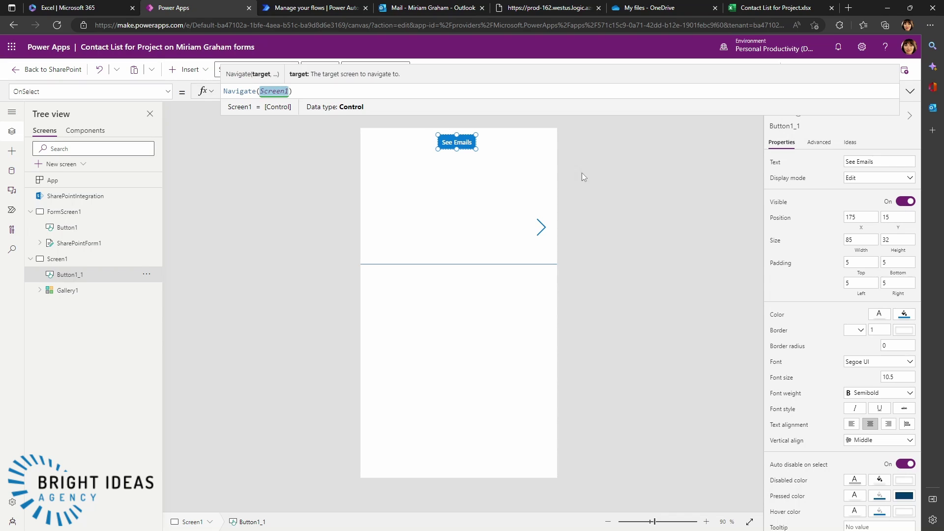
{"action": "type", "text": "FormScr"}
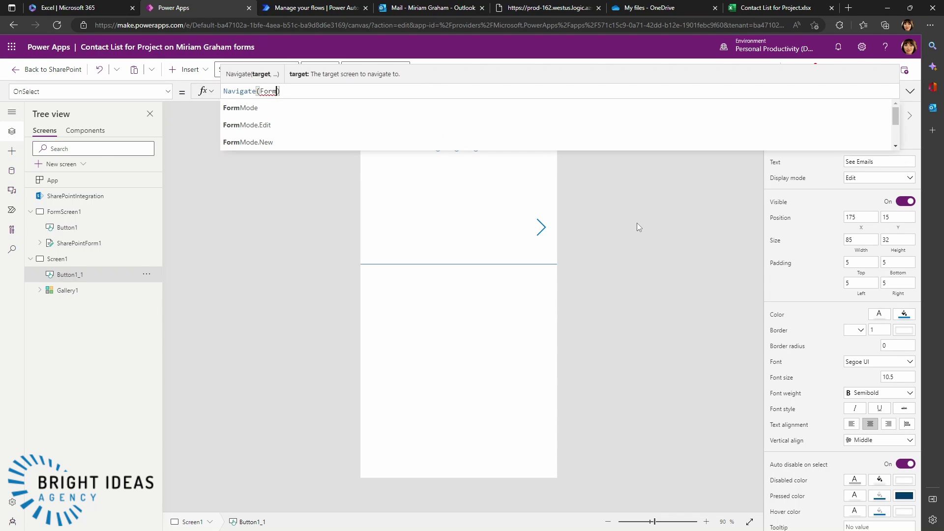
{"action": "type", "text": "een1"}
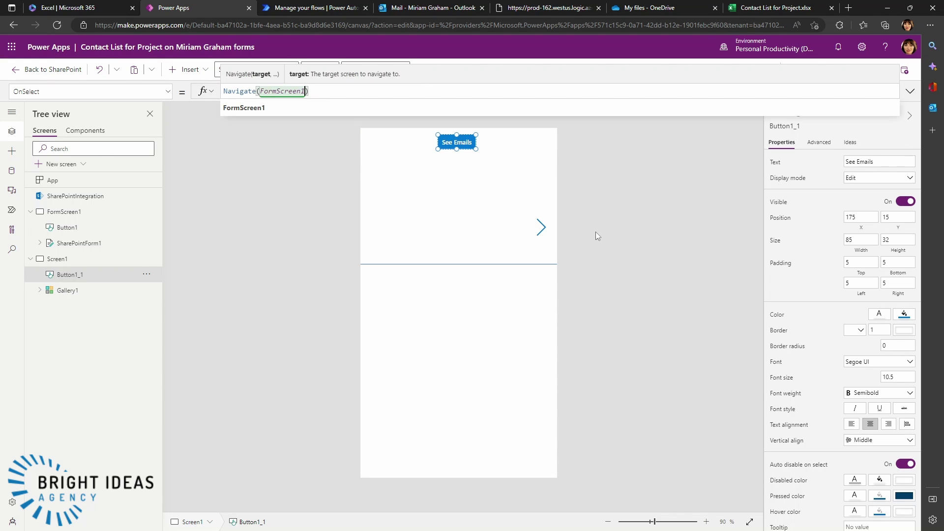
{"action": "left_click", "coordinate": [233, 107]}
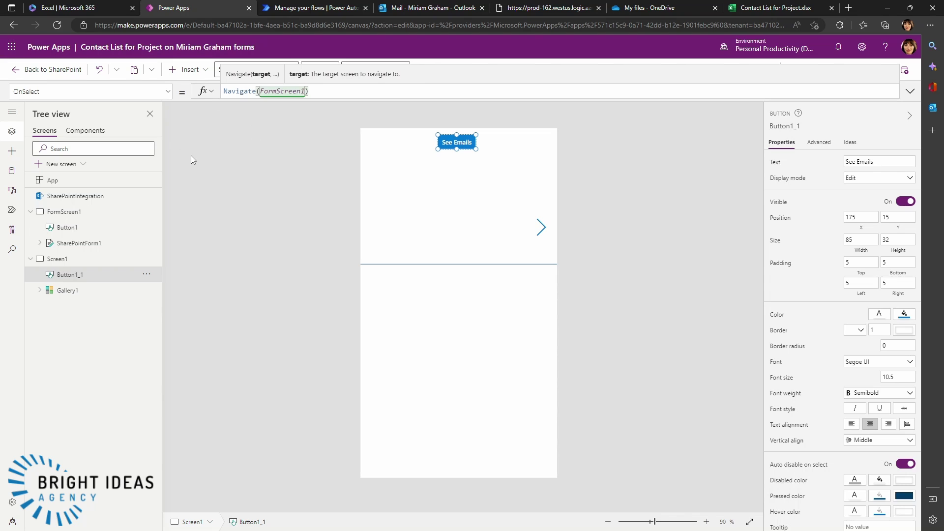
- Change the copied button's Text to "Back to form"
{"action": "left_click", "coordinate": [168, 92]}
{"action": "scroll", "coordinate": [132, 231], "scroll_direction": "down", "scroll_amount": 5}
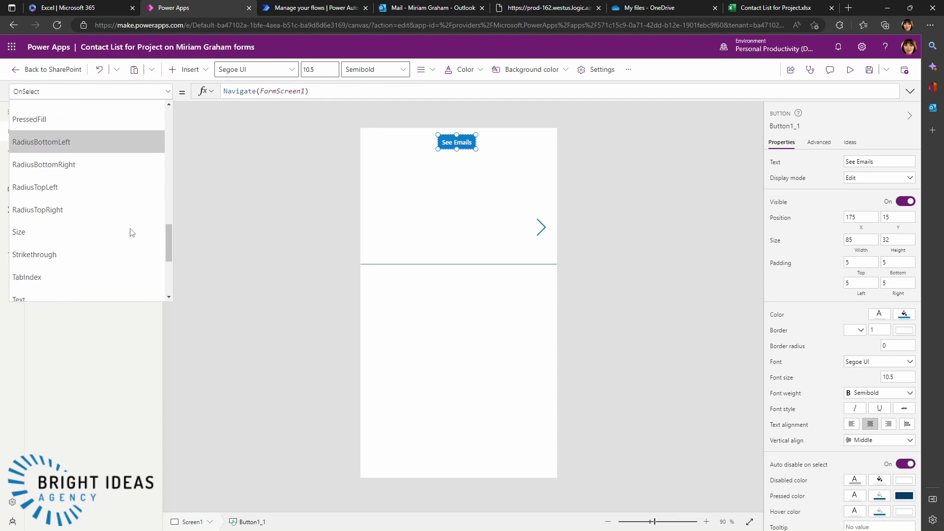
{"action": "scroll", "coordinate": [132, 232], "scroll_direction": "down", "scroll_amount": 3}
{"action": "left_click", "coordinate": [45, 180]}
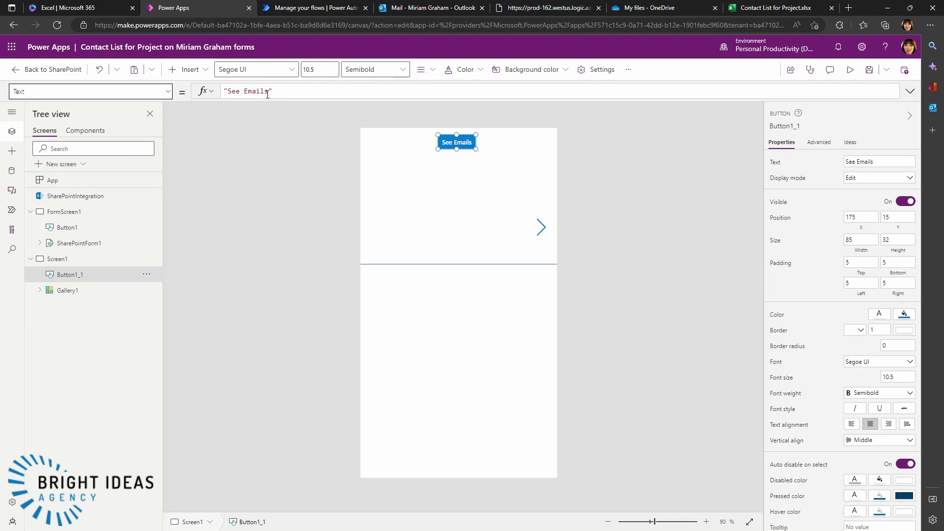
{"action": "left_click_drag", "start_coordinate": [268, 92], "coordinate": [226, 93]}
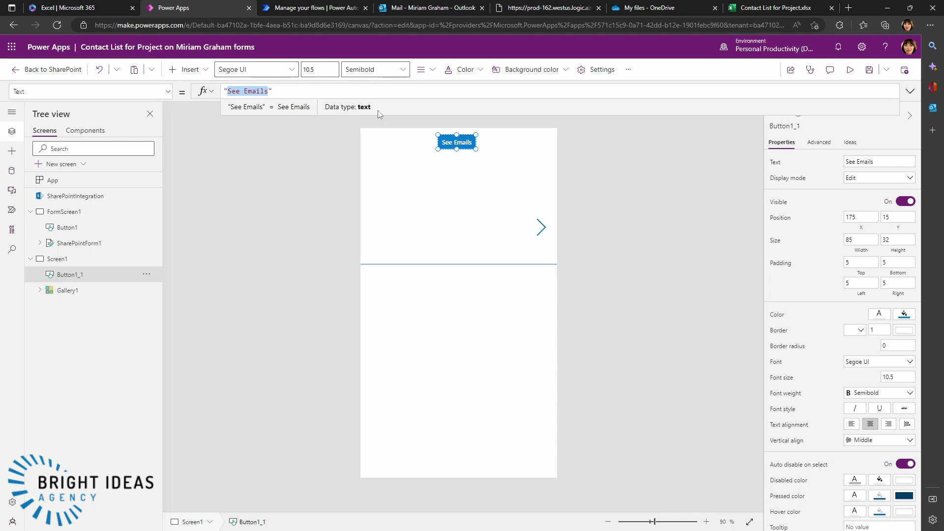
{"action": "type", "text": "Bacxk"}
{"action": "key", "text": "BackSpace"}
{"action": "key", "text": "BackSpace"}
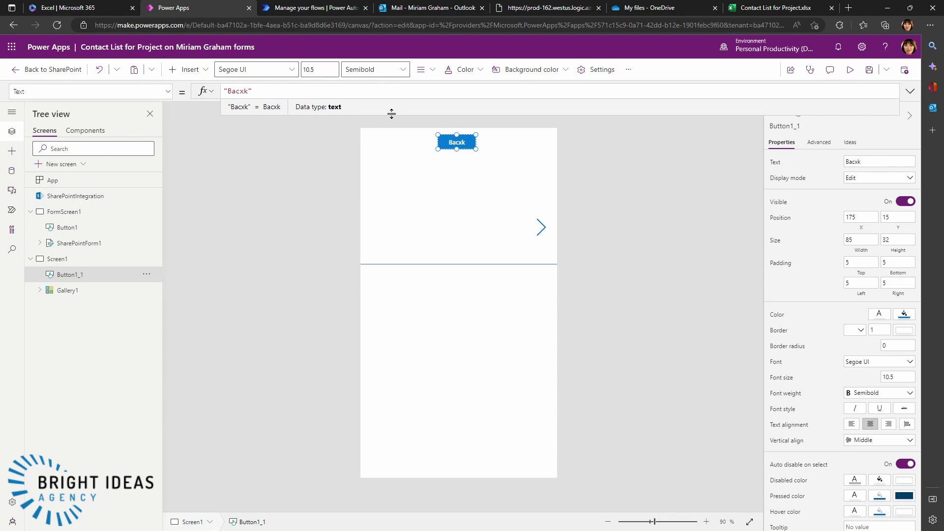
{"action": "type", "text": "k to form"}
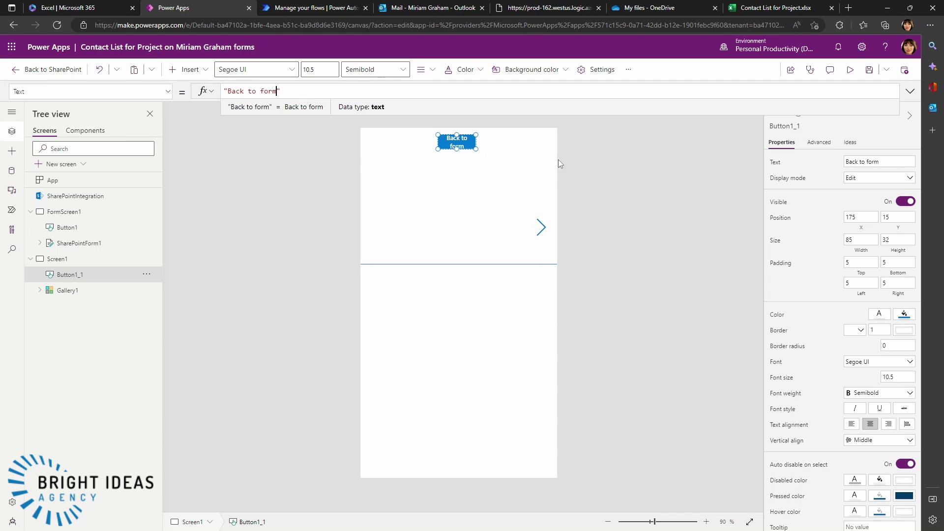
{"action": "left_click", "coordinate": [597, 160]}
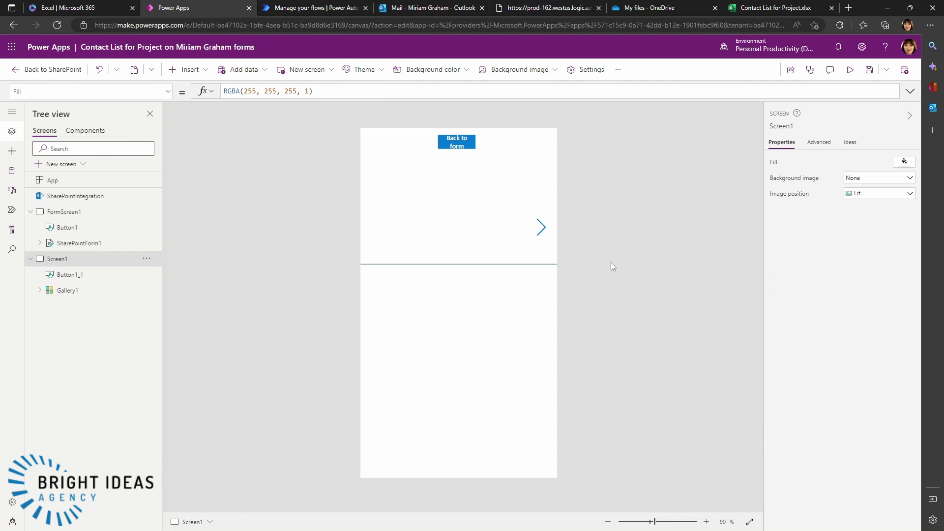
- Insert a text label on Screen1 and position it at x 0, y 100
{"action": "left_click", "coordinate": [467, 230]}
{"action": "left_click", "coordinate": [425, 172]}
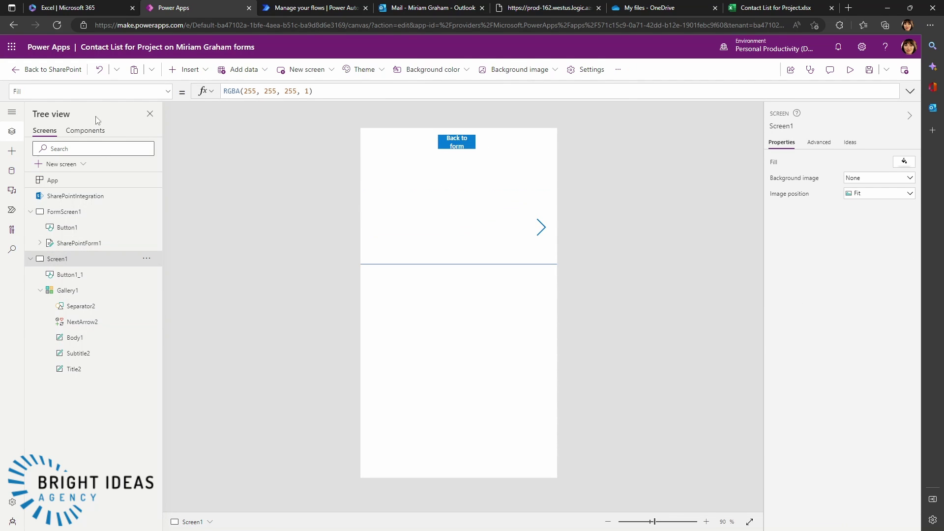
{"action": "left_click", "coordinate": [173, 73]}
{"action": "left_click", "coordinate": [196, 131]}
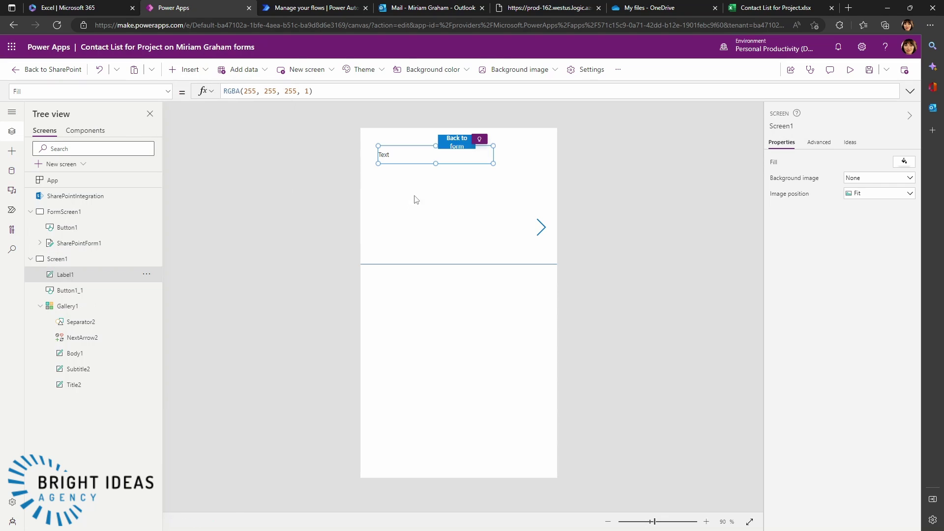
{"action": "left_click_drag", "start_coordinate": [411, 158], "coordinate": [396, 188]}
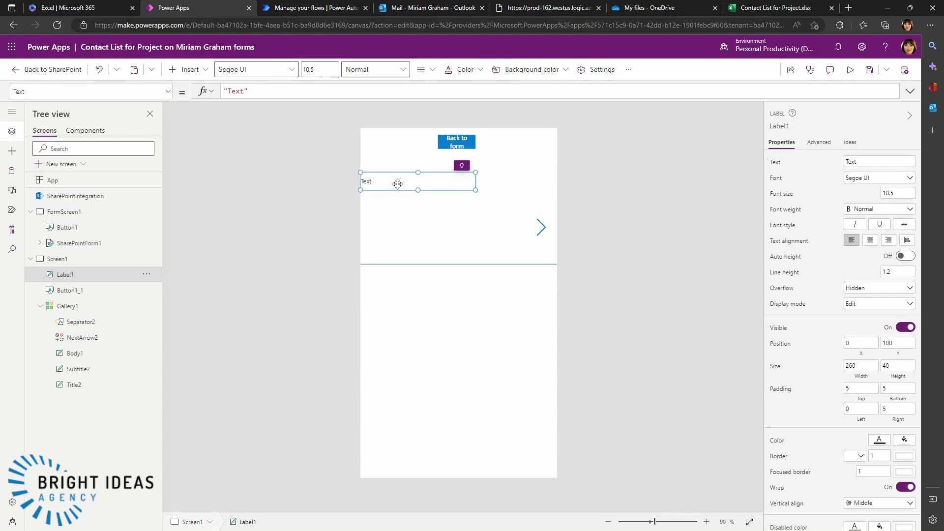
- Set the label's text to "Last Inbound Email"
{"action": "left_click", "coordinate": [243, 92]}
{"action": "left_click_drag", "start_coordinate": [232, 91], "coordinate": [228, 91]}
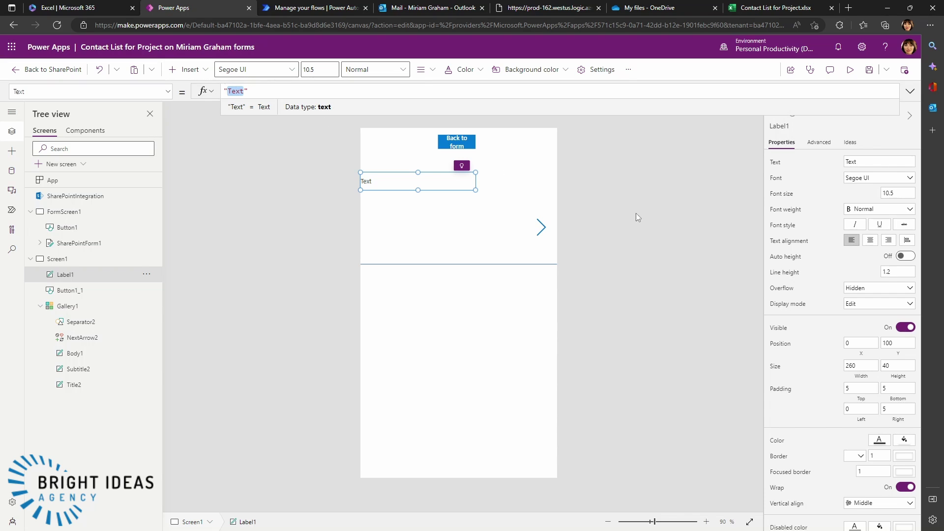
{"action": "type", "text": "In"}
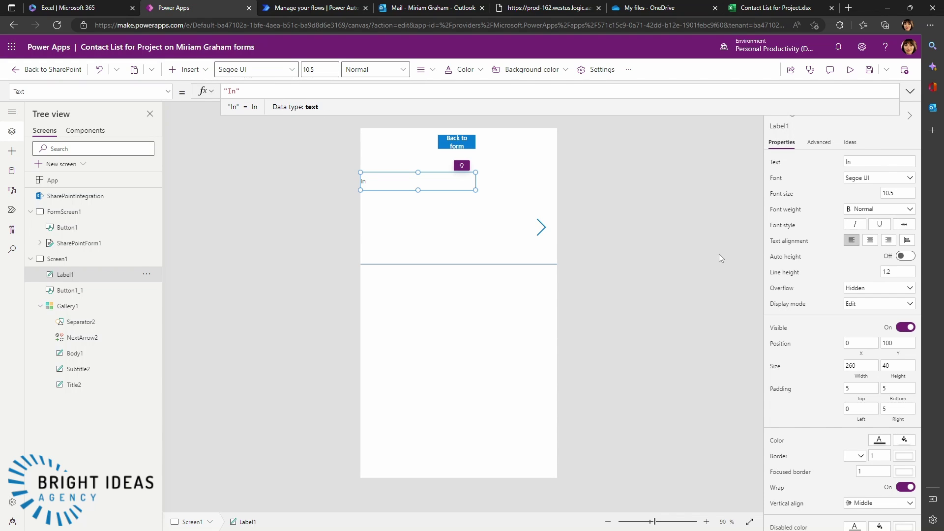
{"action": "type", "text": "bound Emails"}
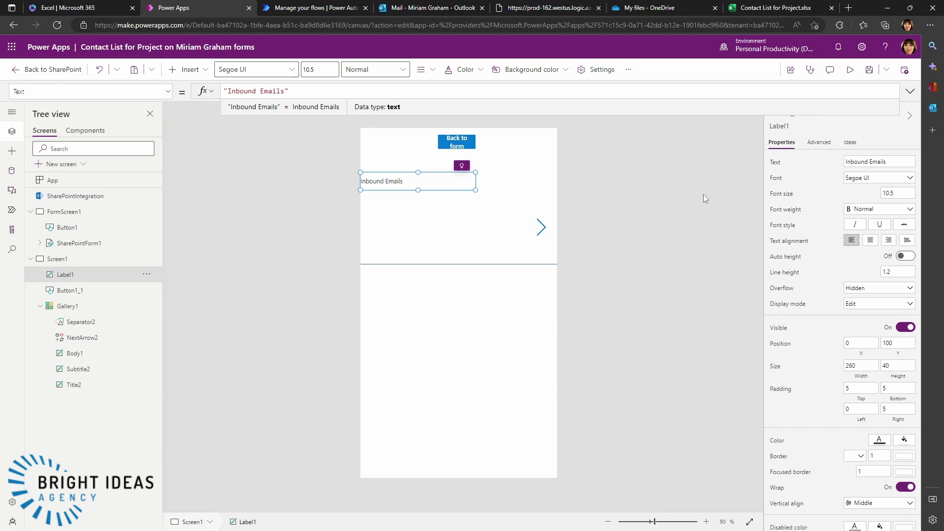
{"action": "left_click", "coordinate": [614, 202]}
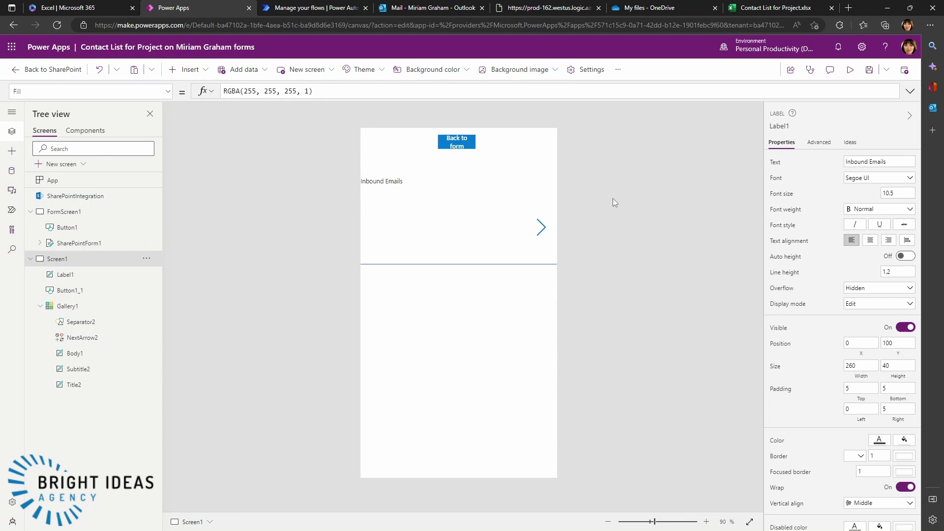
{"action": "left_click", "coordinate": [425, 187]}
{"action": "left_click", "coordinate": [225, 91]}
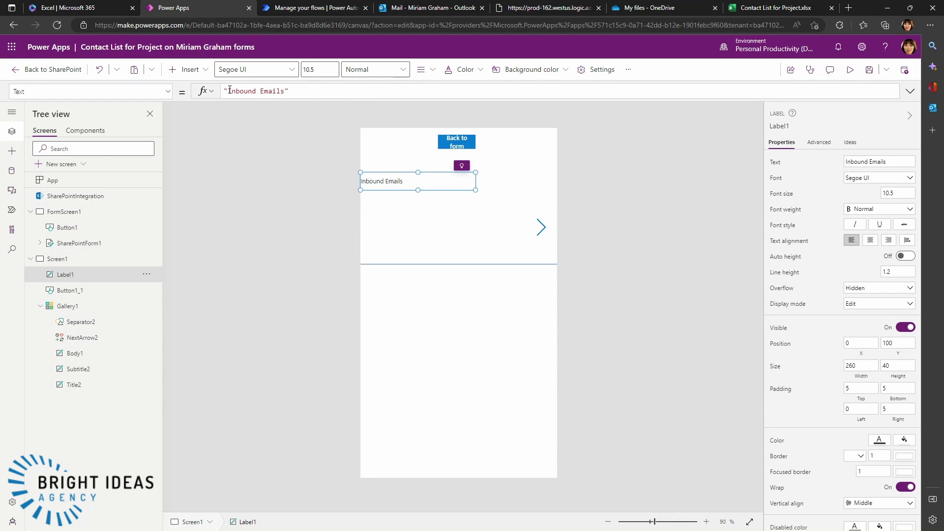
{"action": "type", "text": "Last"}
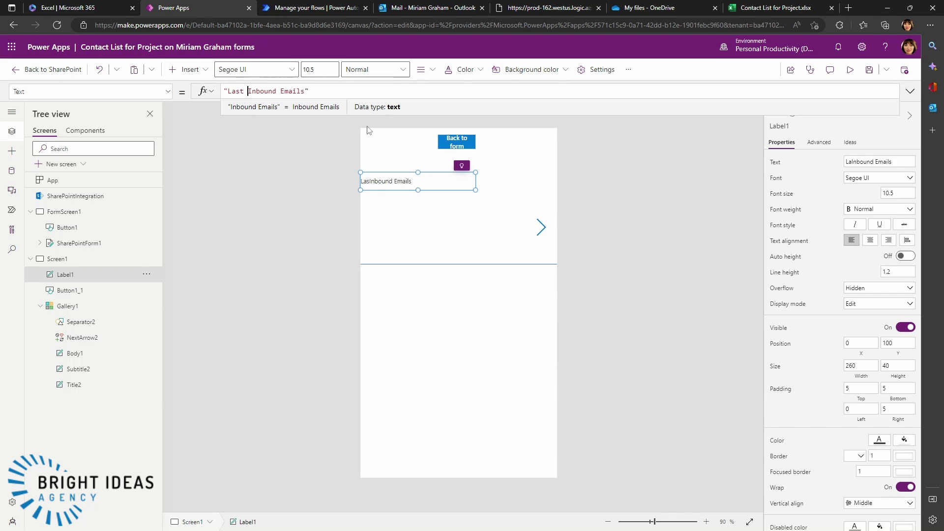
{"action": "key", "text": "Right"}
{"action": "key", "text": "Right"}
{"action": "key", "text": "Right"}
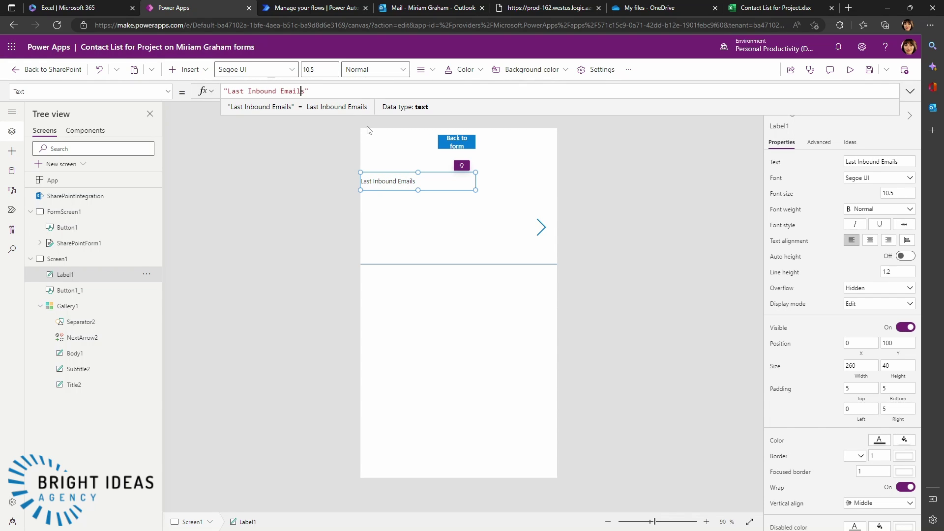
{"action": "key", "text": "Delete"}
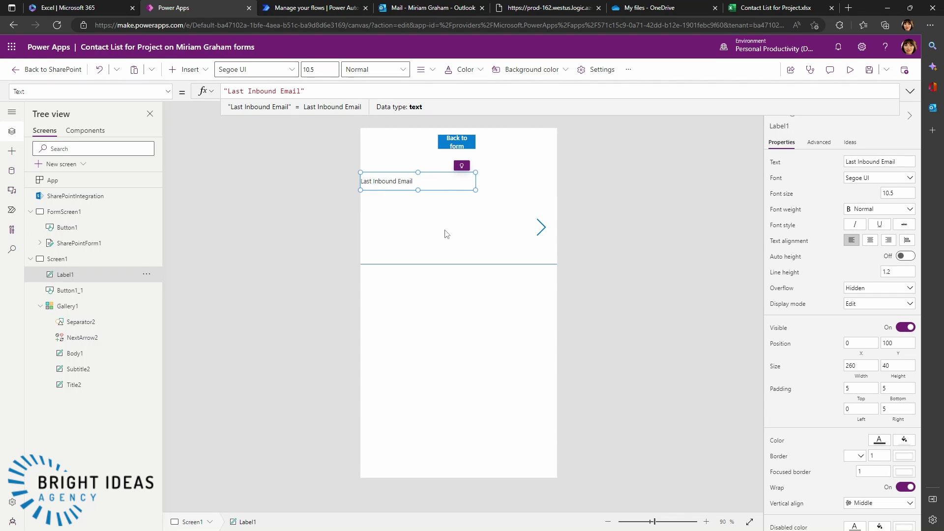
{"action": "left_click", "coordinate": [447, 234]}
{"action": "left_click", "coordinate": [510, 202]}
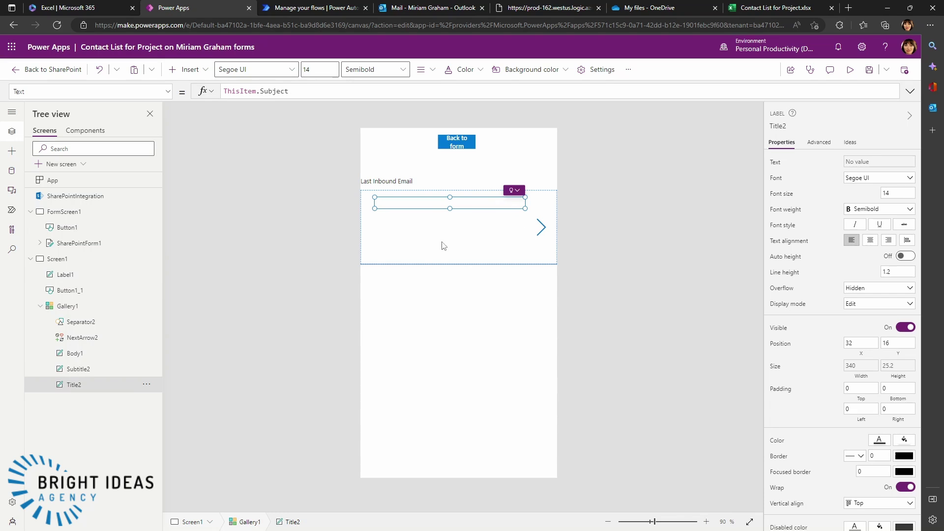
- Add top:1 to Gallery1's GetEmails Items formula so it shows only the latest email
{"action": "left_click", "coordinate": [66, 307]}
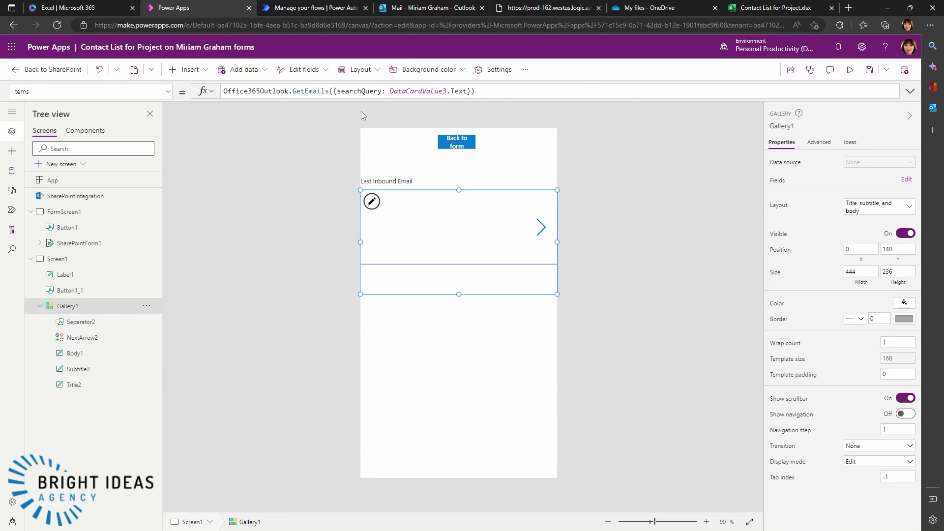
{"action": "left_click", "coordinate": [467, 93]}
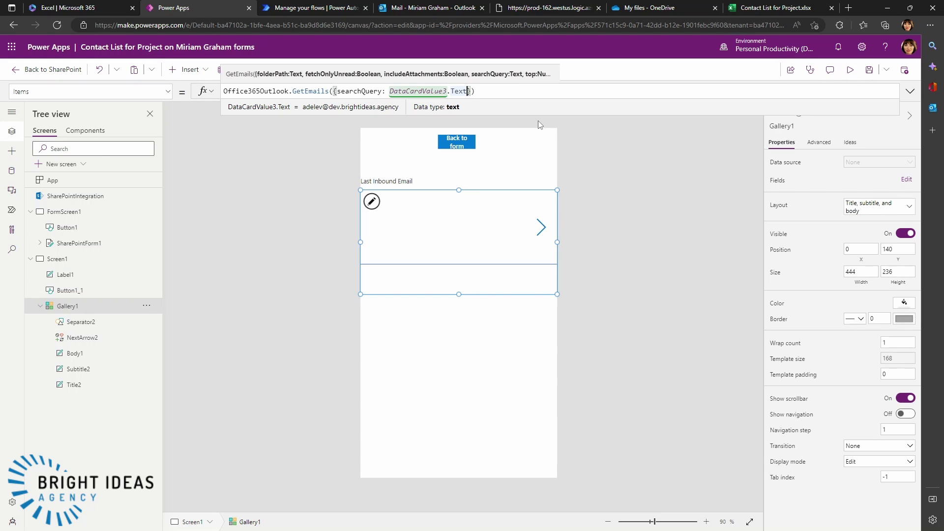
{"action": "type", "text": ","}
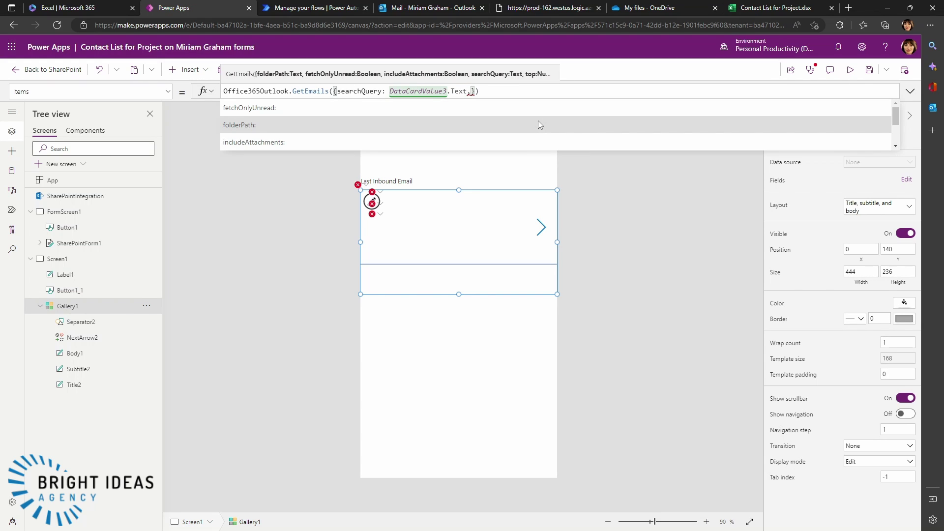
{"action": "type", "text": " top"}
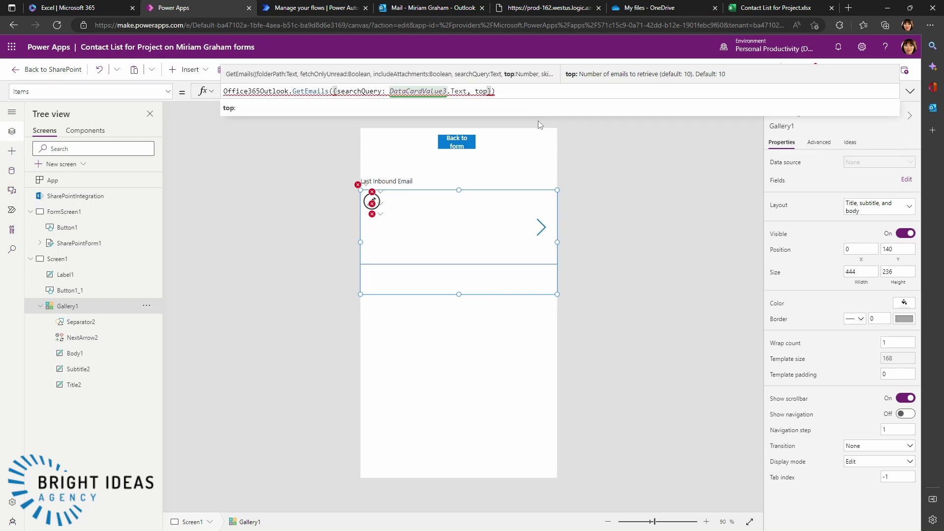
{"action": "type", "text": ":1"}
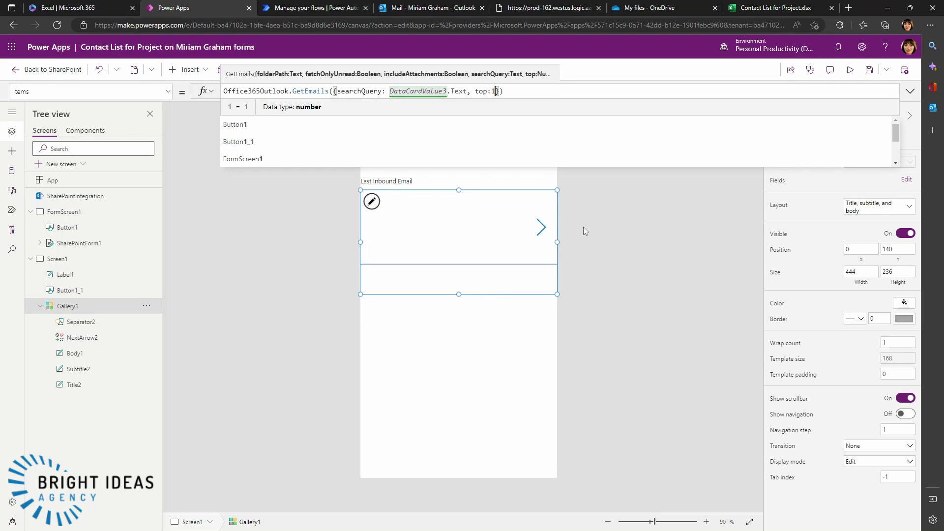
{"action": "left_click", "coordinate": [614, 250]}
{"action": "left_click", "coordinate": [432, 228]}
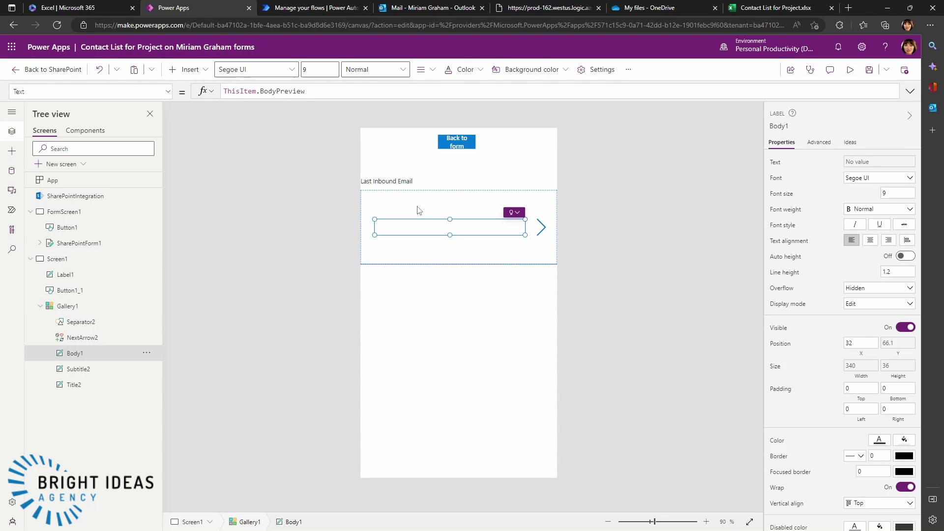
{"action": "left_click", "coordinate": [387, 185]}
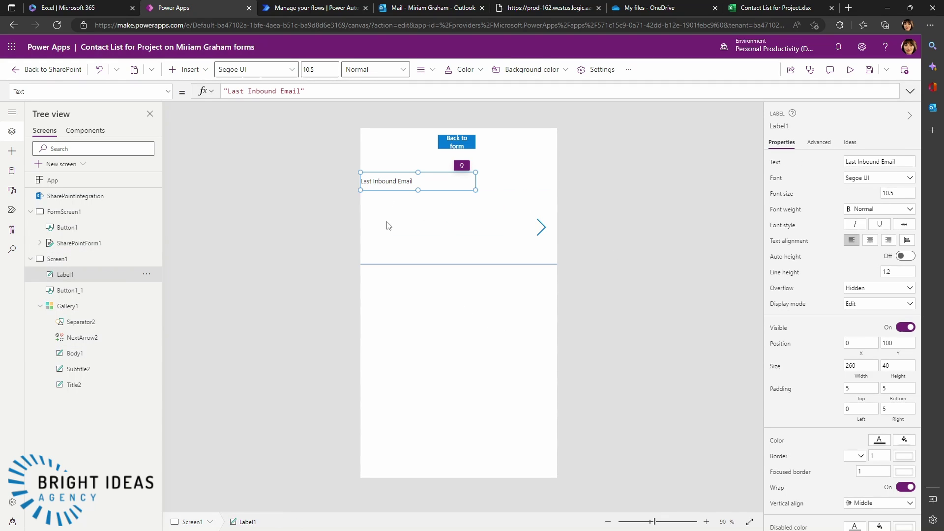
- Copy the heading and email gallery and place the copies below the original gallery
{"action": "left_click", "coordinate": [67, 307], "text": "ctrl"}
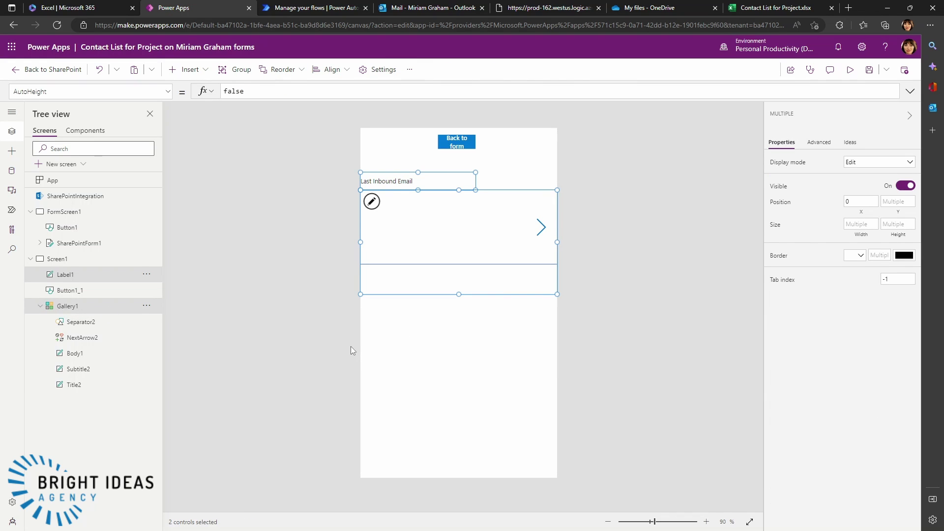
{"action": "left_click", "coordinate": [375, 392]}
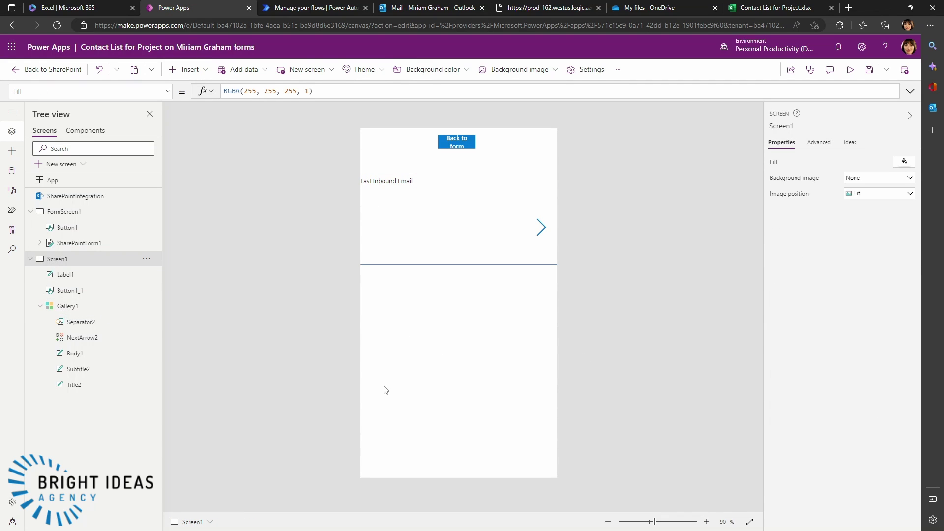
{"action": "key", "text": "ctrl+v"}
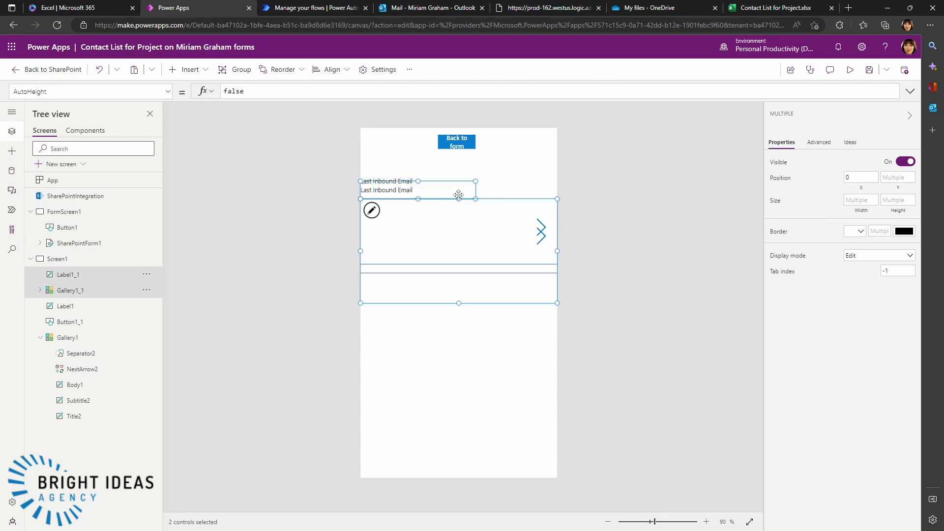
{"action": "left_click_drag", "start_coordinate": [455, 185], "coordinate": [451, 294]}
- Rename the copied heading to "Last Outbound Email"
{"action": "double_click", "coordinate": [419, 305]}
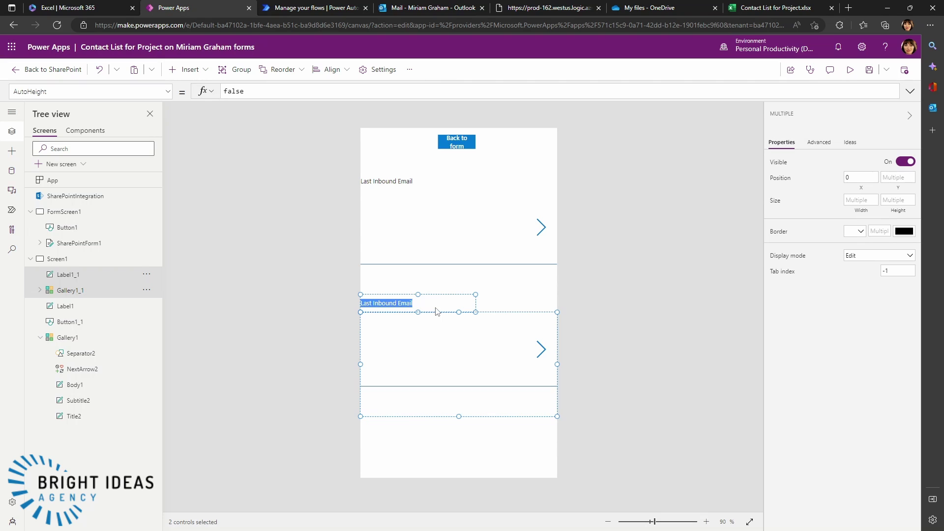
{"action": "left_click", "coordinate": [419, 304]}
{"action": "key", "text": "BackSpace"}
{"action": "key", "text": "BackSpace"}
{"action": "key", "text": "BackSpace"}
{"action": "key", "text": "BackSpace"}
{"action": "key", "text": "BackSpace"}
{"action": "key", "text": "BackSpace"}
{"action": "key", "text": "BackSpace"}
{"action": "type", "text": "Outbound"}
{"action": "left_click", "coordinate": [417, 334]}
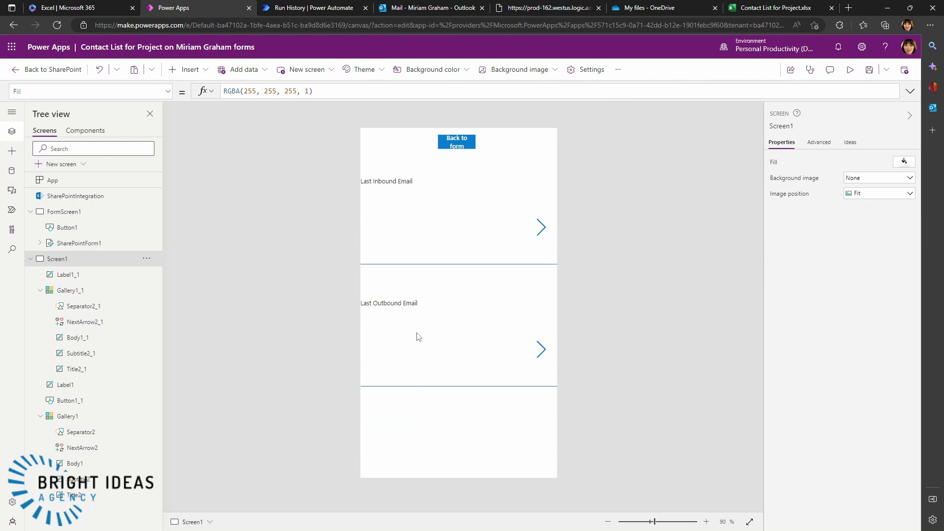
{"action": "left_click", "coordinate": [439, 325]}
{"action": "left_click", "coordinate": [446, 317]}
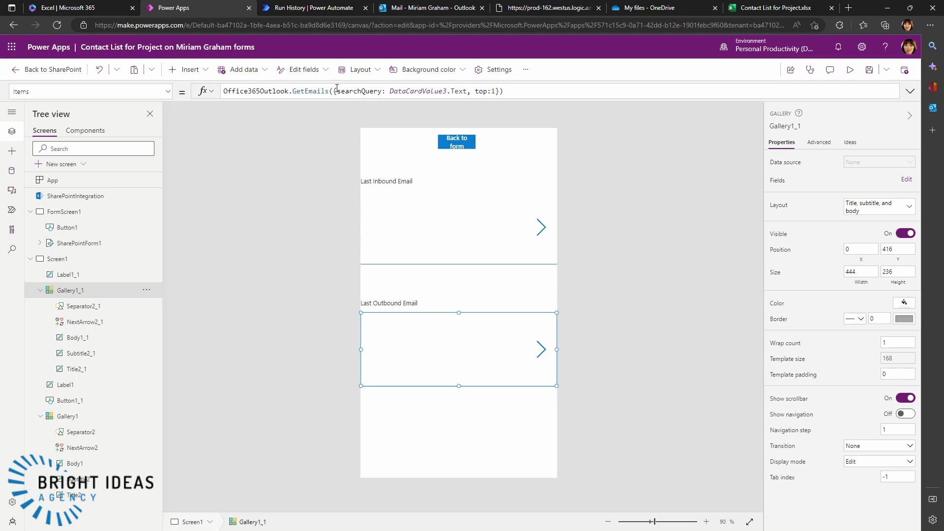
- Point Gallery1_1's GetEmails query at folderPath "Sent Items"
{"action": "left_click", "coordinate": [496, 91]}
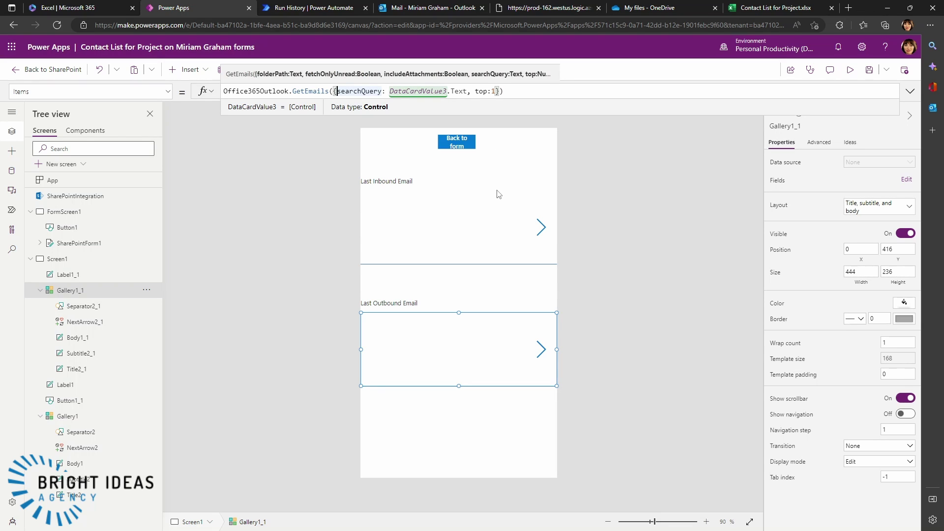
{"action": "type", "text": "folderPa"}
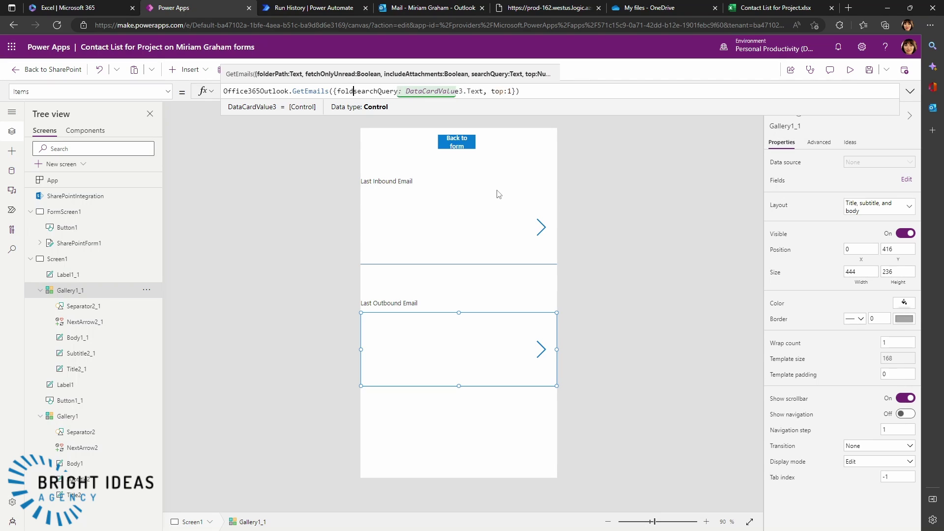
{"action": "type", "text": "th: \""}
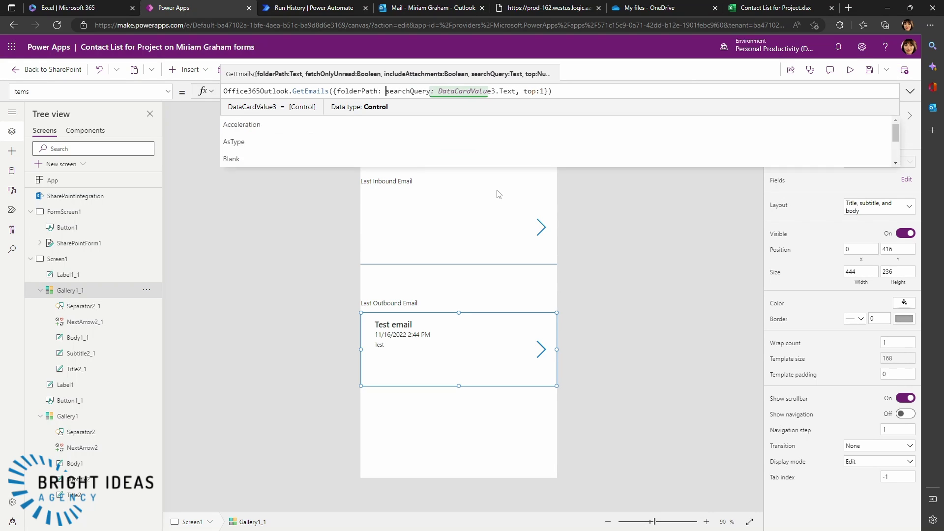
{"action": "type", "text": "Sent Items"}
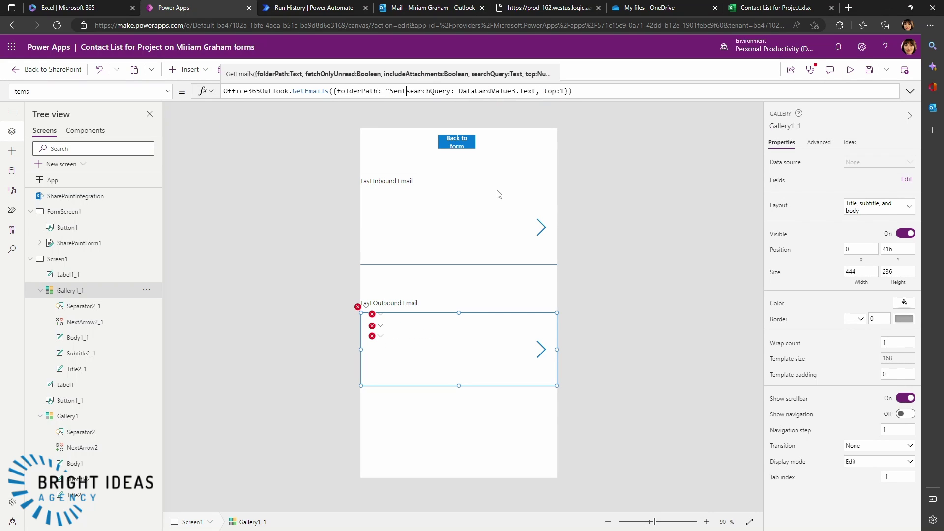
{"action": "type", "text": "\","}
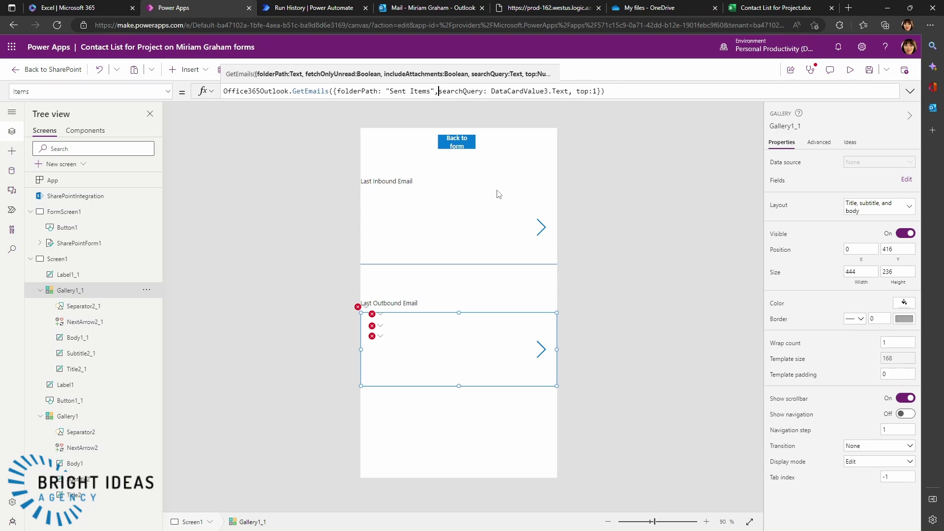
{"action": "key", "text": "Right"}
{"action": "key", "text": "Right"}
{"action": "key", "text": "Right"}
{"action": "key", "text": "Right"}
{"action": "key", "text": "Right"}
{"action": "key", "text": "Right"}
{"action": "key", "text": "Right"}
{"action": "key", "text": "Right"}
{"action": "key", "text": "Right"}
{"action": "key", "text": "Right"}
{"action": "key", "text": "Right"}
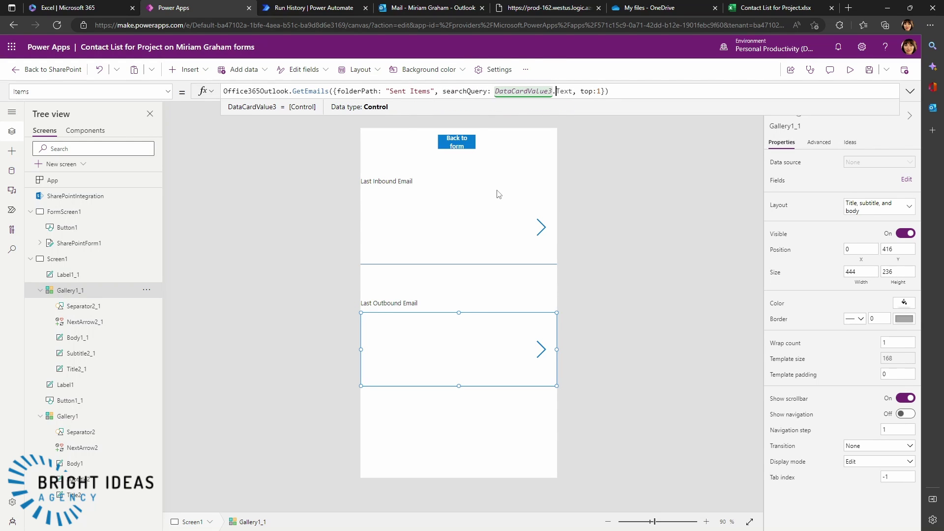
{"action": "key", "text": "Right"}
{"action": "key", "text": "Right"}
{"action": "key", "text": "Right"}
{"action": "key", "text": "Right"}
{"action": "key", "text": "Right"}
{"action": "key", "text": "Right"}
{"action": "key", "text": "Right"}
{"action": "key", "text": "Right"}
{"action": "key", "text": "Right"}
{"action": "key", "text": "Right"}
{"action": "key", "text": "Right"}
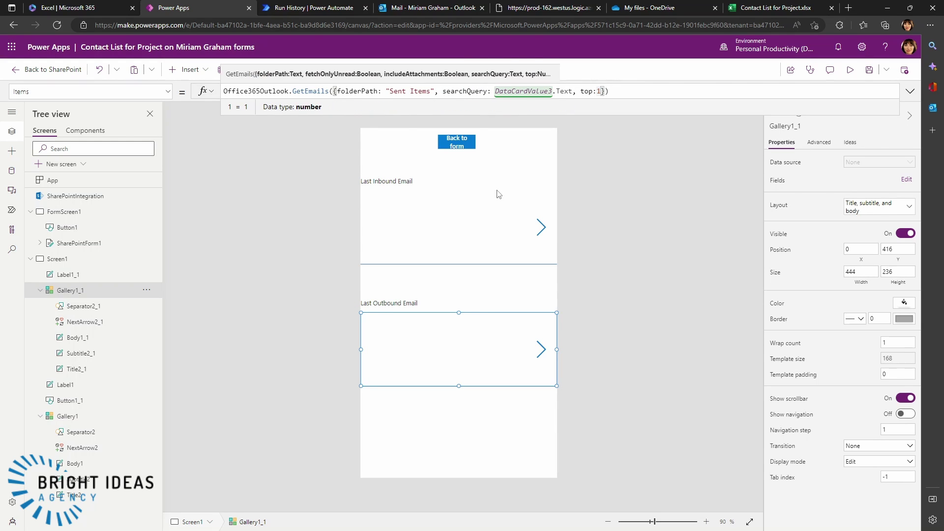
- Add fetchOnlyUnread: false to Gallery1_1's query so read sent emails appear
{"action": "type", "text": ","}
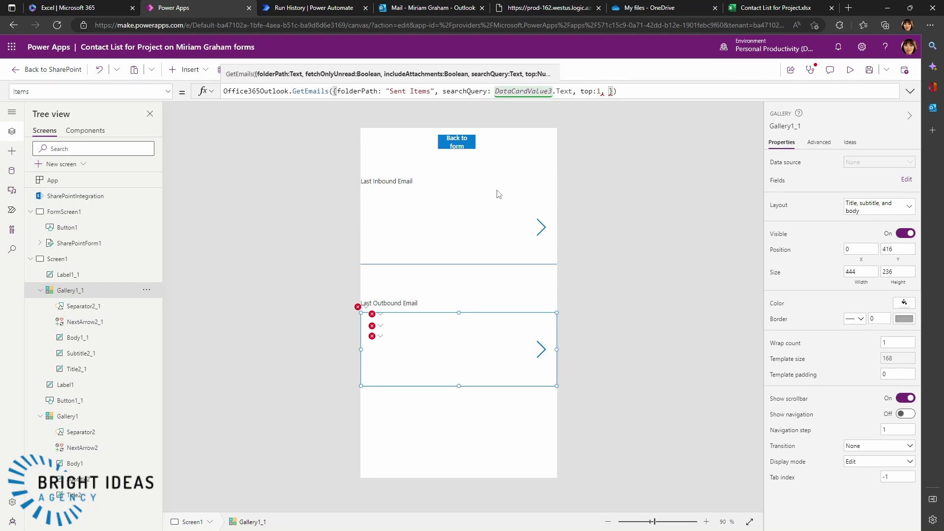
{"action": "type", "text": "fetchOn"}
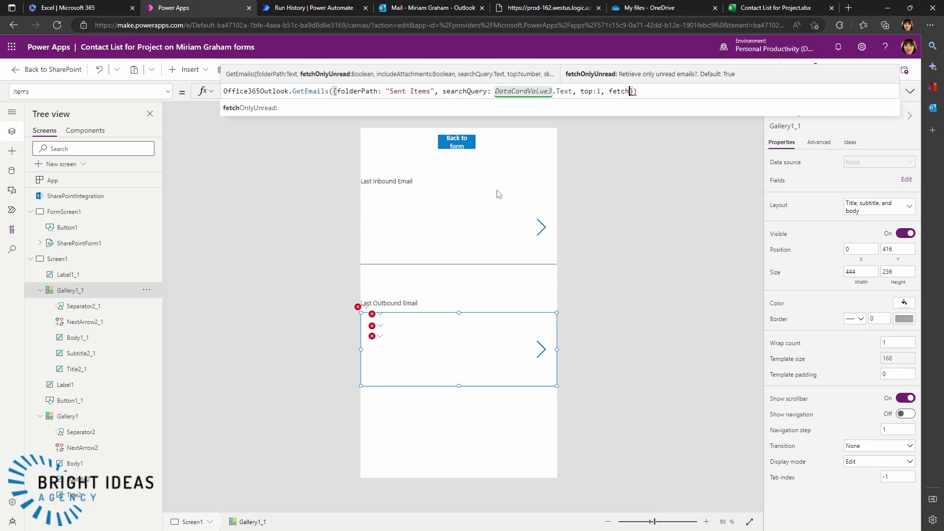
{"action": "type", "text": "lyUnrea"}
{"action": "type", "text": "d: f"}
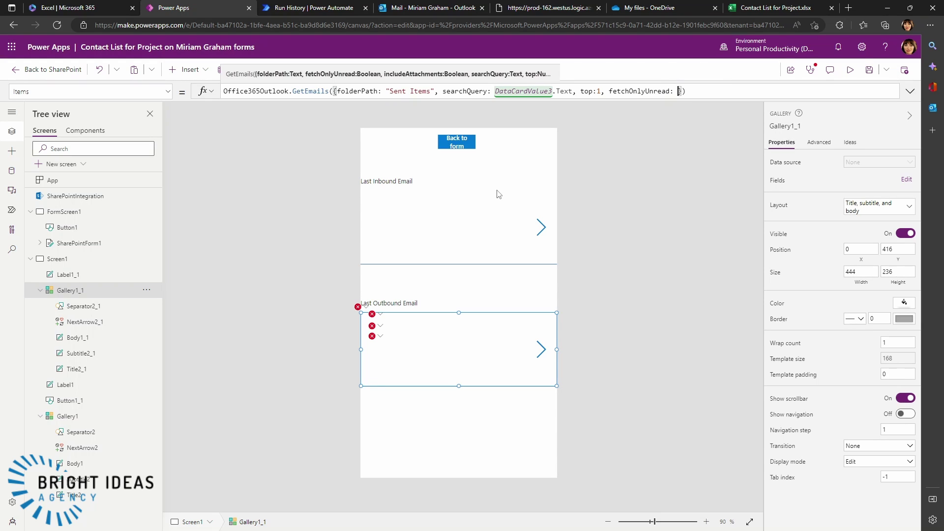
{"action": "type", "text": "lase"}
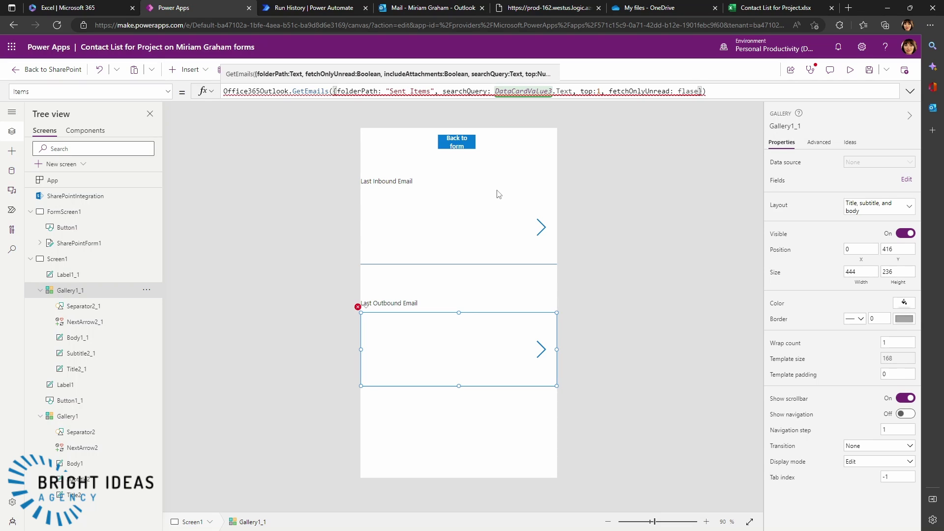
{"action": "key", "text": "BackSpace"}
{"action": "key", "text": "BackSpace"}
{"action": "key", "text": "BackSpace"}
{"action": "key", "text": "BackSpace"}
{"action": "type", "text": "alse"}
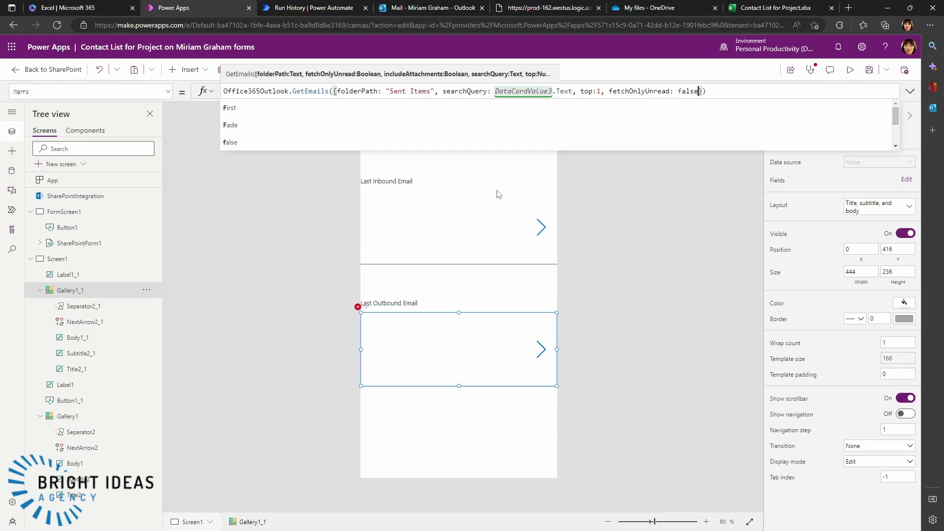
{"action": "left_click", "coordinate": [609, 91]}
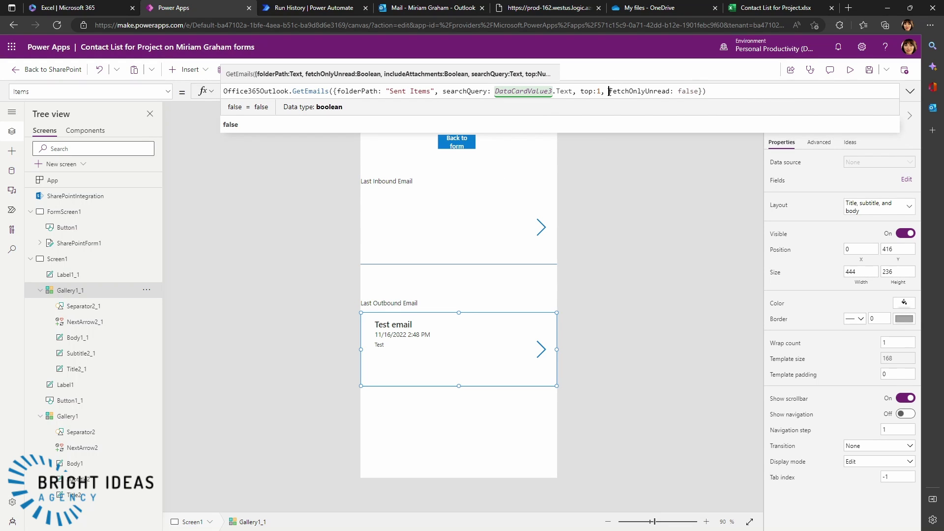
{"action": "double_click", "coordinate": [609, 91]}
{"action": "left_click_drag", "start_coordinate": [605, 92], "coordinate": [698, 92]}
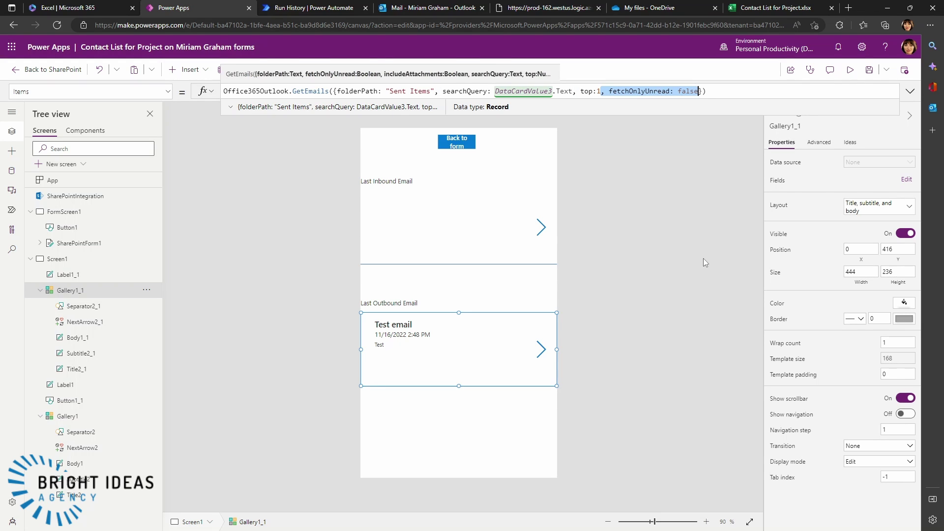
{"action": "left_click", "coordinate": [457, 231]}
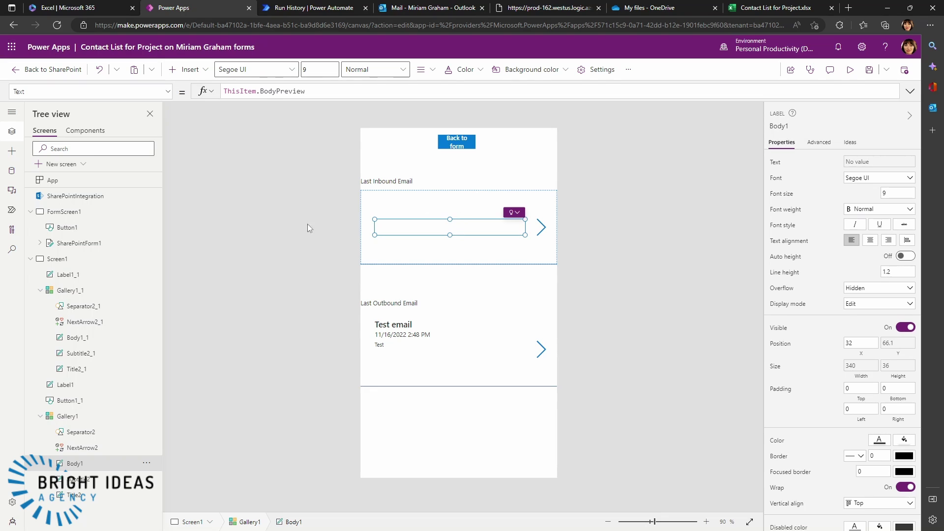
- Append fetchOnlyUnread: false to the Last Inbound Email gallery's Items formula
{"action": "left_click", "coordinate": [61, 416]}
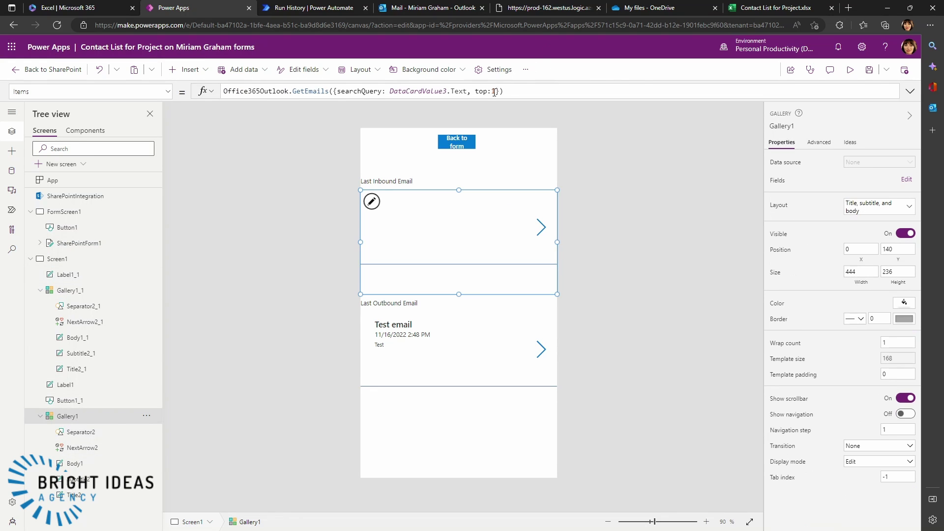
{"action": "left_click", "coordinate": [497, 91]}
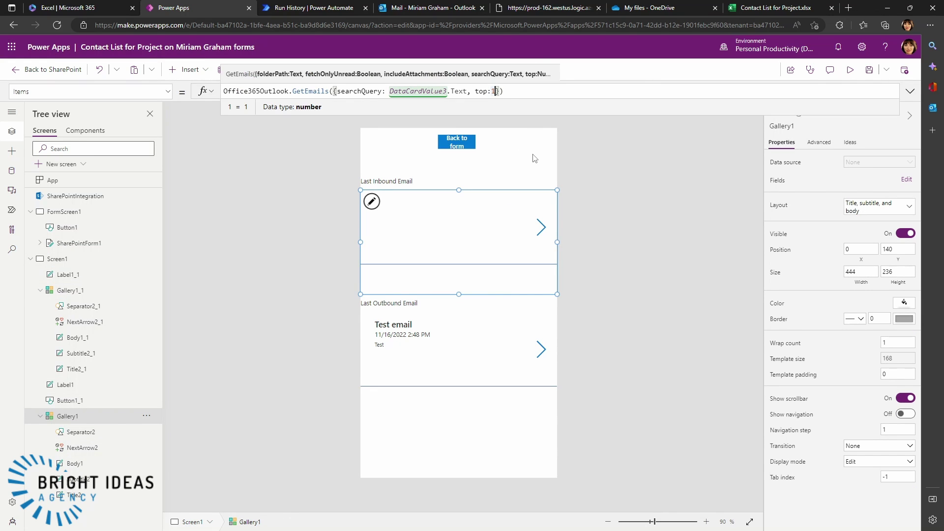
{"action": "type", "text": ", fetchOnlyUnread: false"}
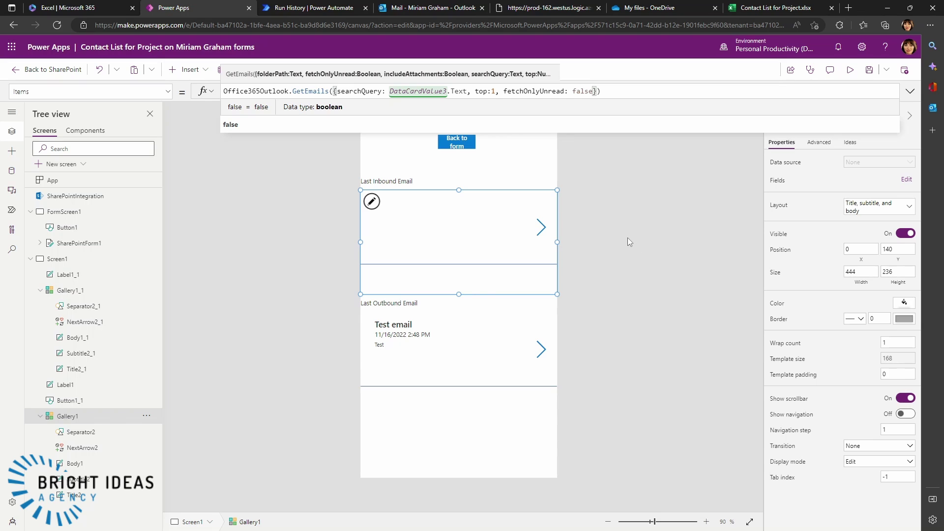
{"action": "left_click", "coordinate": [627, 238]}
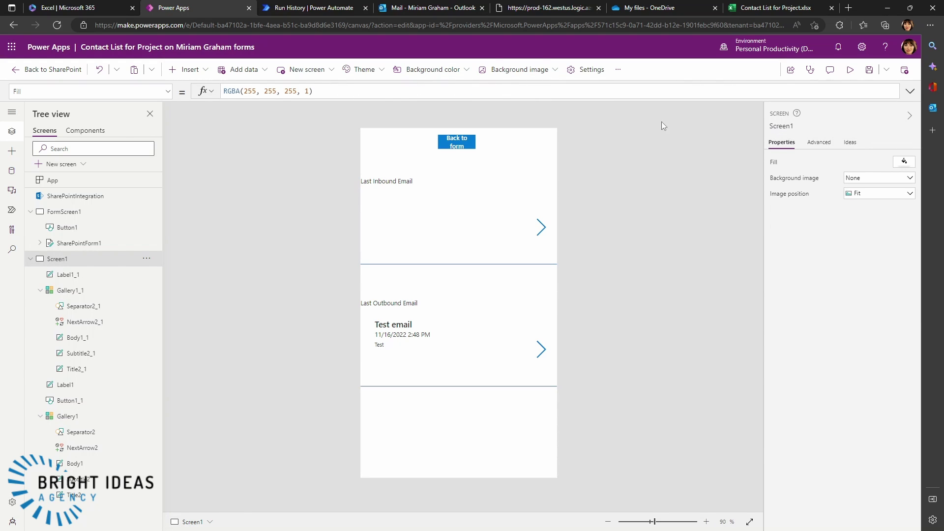
- Save the app, publish the form to SharePoint, and open the first contact's form
{"action": "left_click", "coordinate": [869, 71]}
{"action": "left_click", "coordinate": [904, 72]}
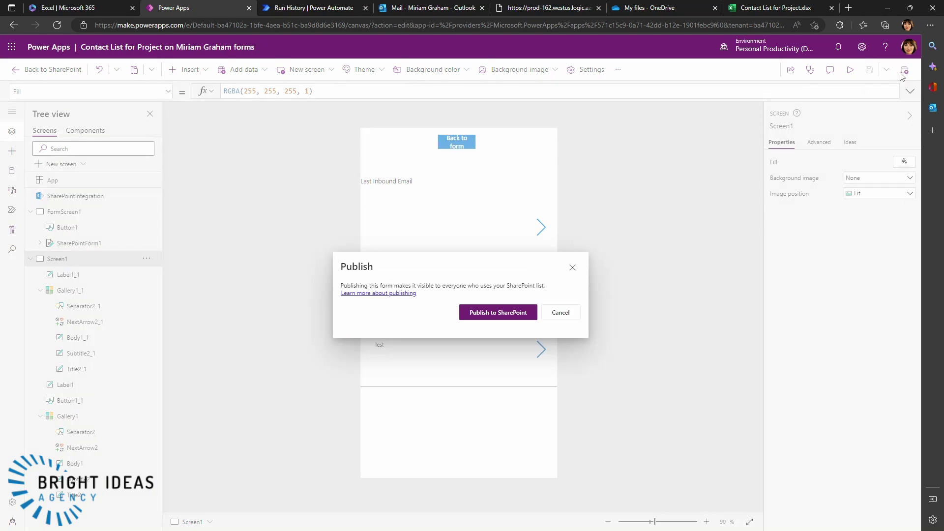
{"action": "left_click", "coordinate": [498, 313]}
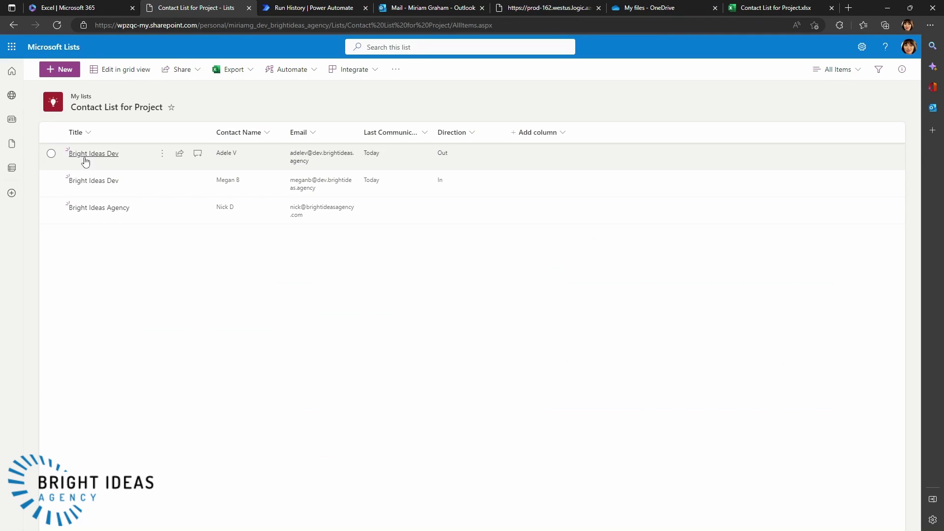
{"action": "left_click", "coordinate": [94, 156]}
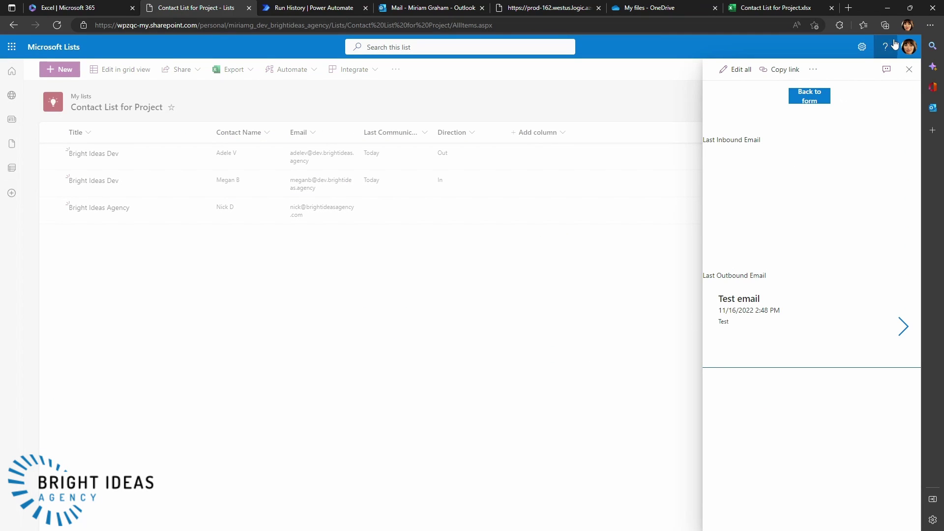
- View the second Bright Ideas Dev contact's emails, showing only the inbound Test email, then close it
{"action": "left_click", "coordinate": [910, 69]}
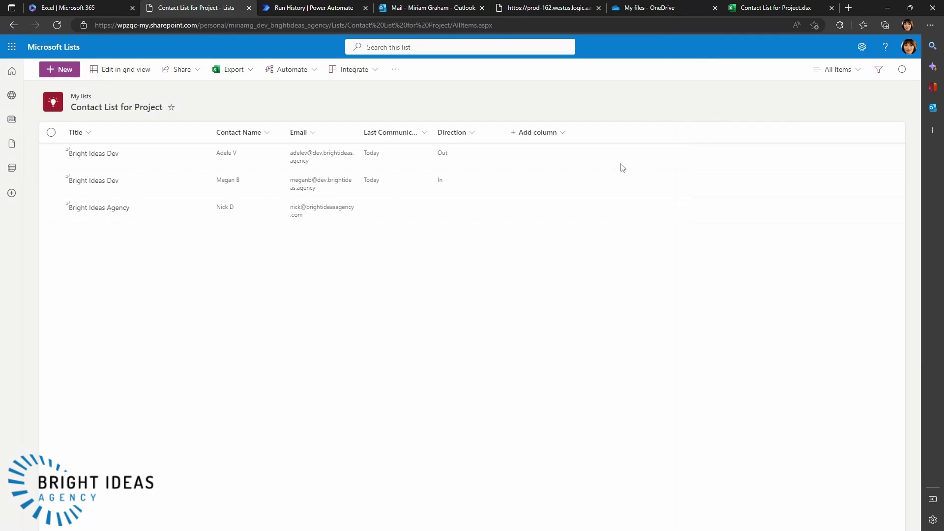
{"action": "left_click", "coordinate": [93, 181]}
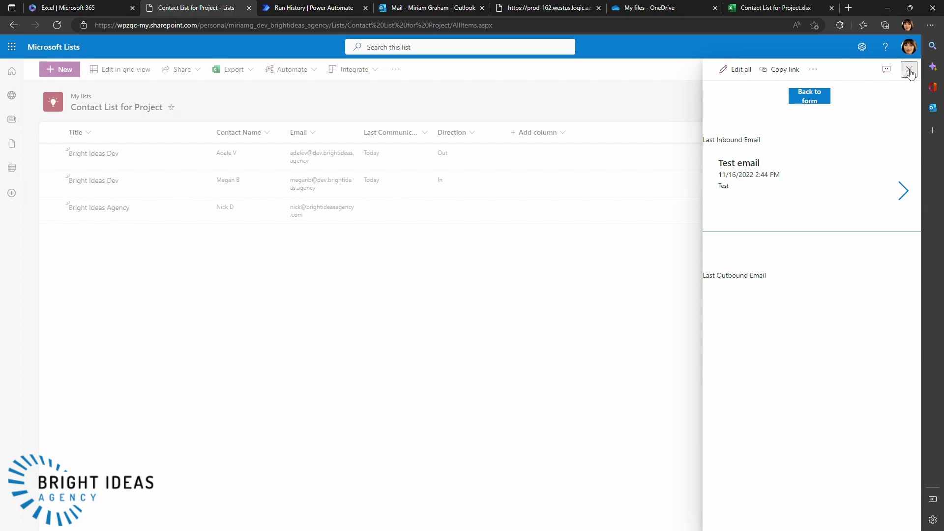
{"action": "left_click", "coordinate": [910, 71]}
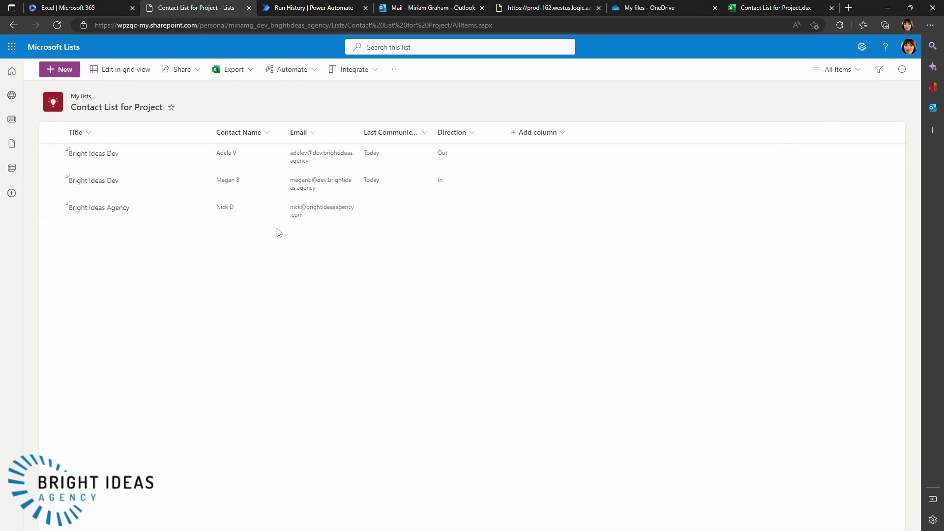
- Reply "test" to the latest Test email in Outlook and return to the contact list
{"action": "left_click", "coordinate": [427, 10]}
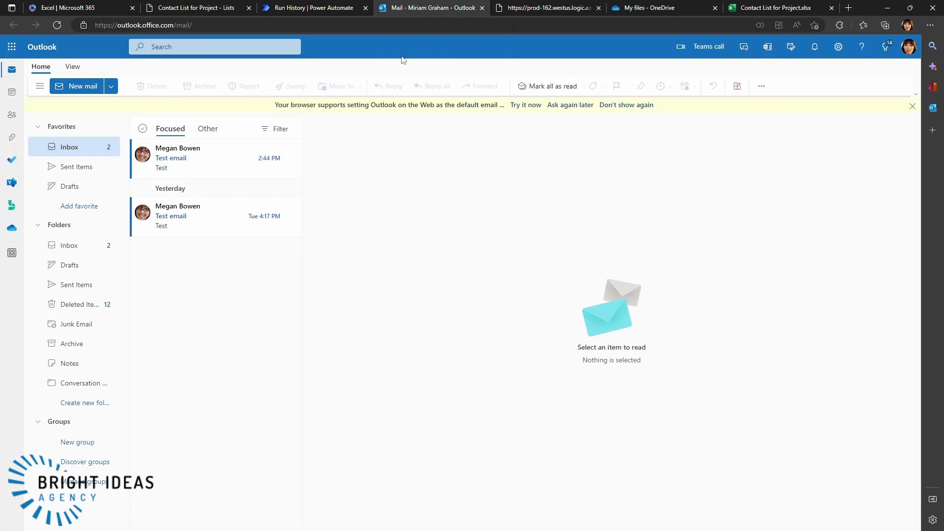
{"action": "left_click", "coordinate": [209, 167]}
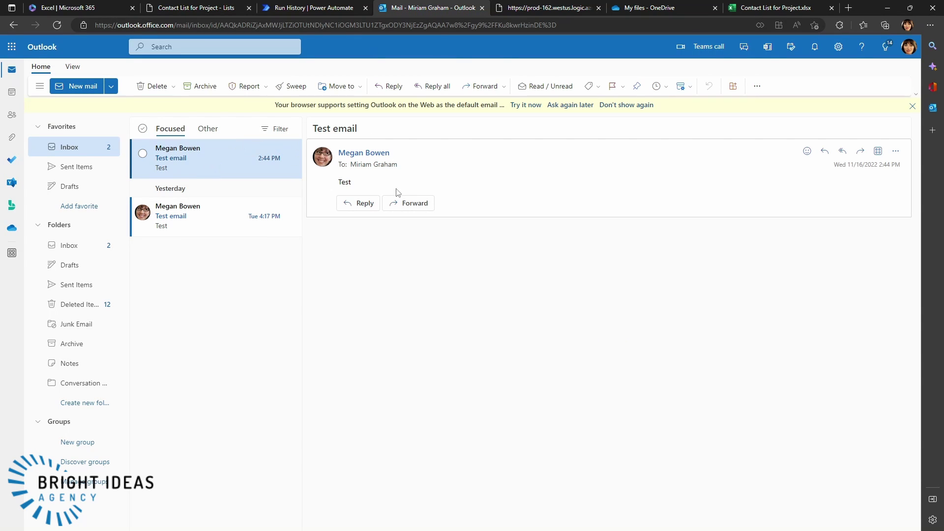
{"action": "left_click", "coordinate": [362, 203]}
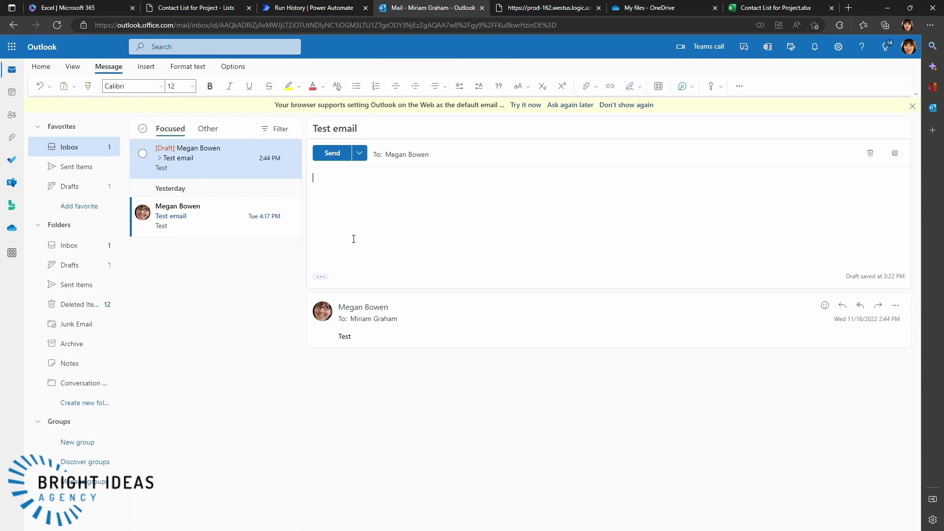
{"action": "left_click", "coordinate": [332, 153]}
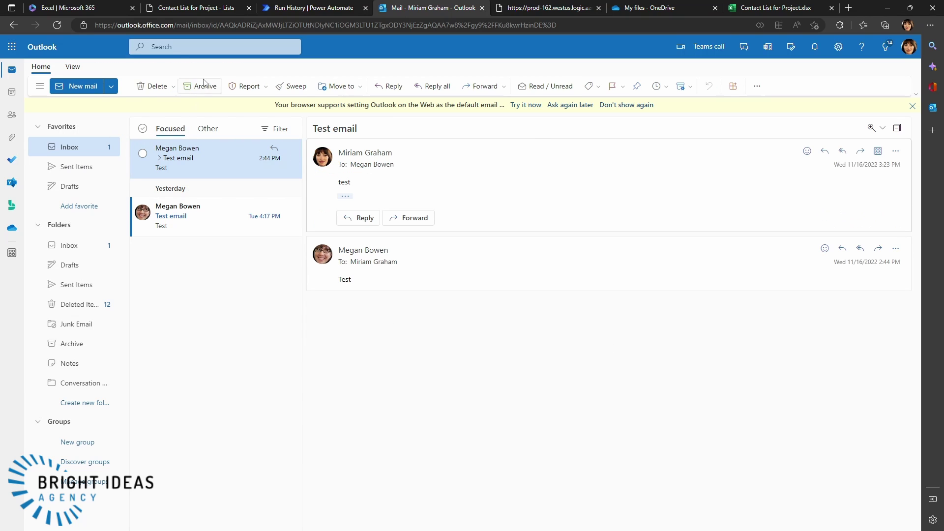
{"action": "left_click", "coordinate": [193, 8]}
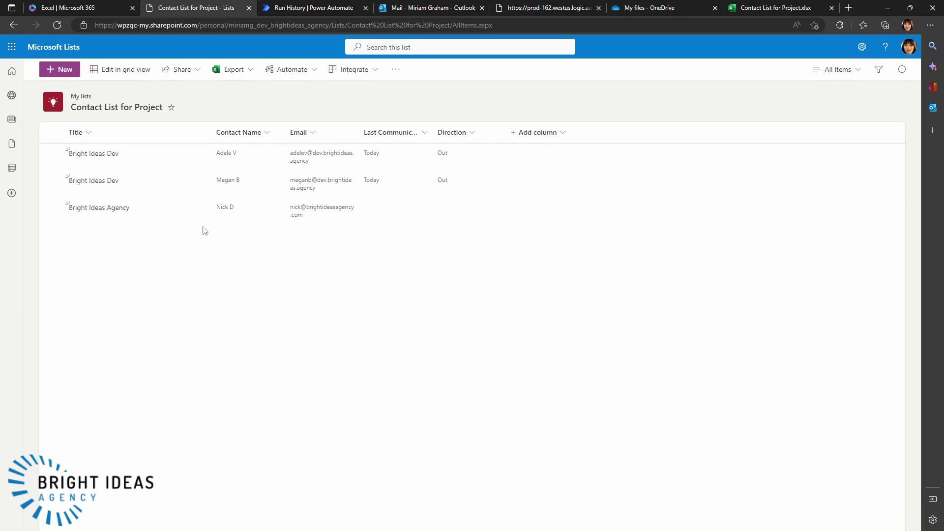
{"action": "left_click", "coordinate": [109, 185]}
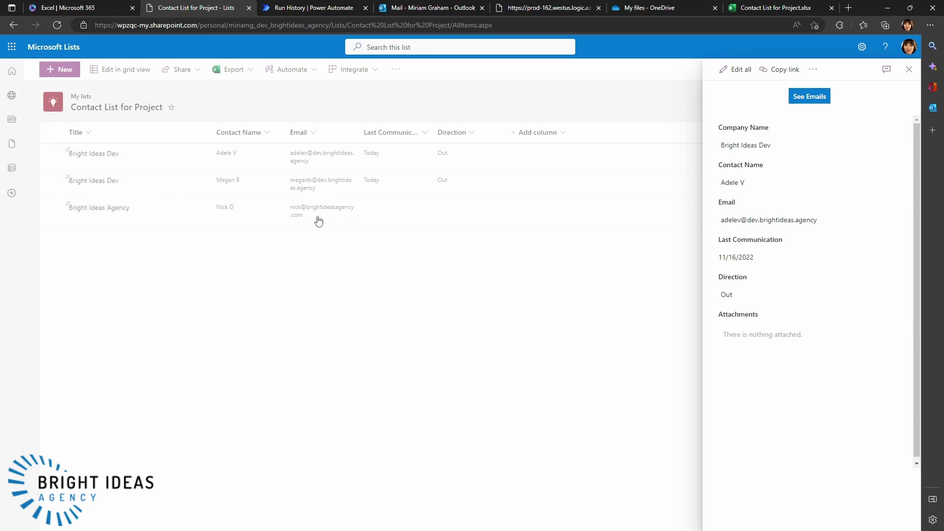
{"action": "left_click", "coordinate": [808, 98]}
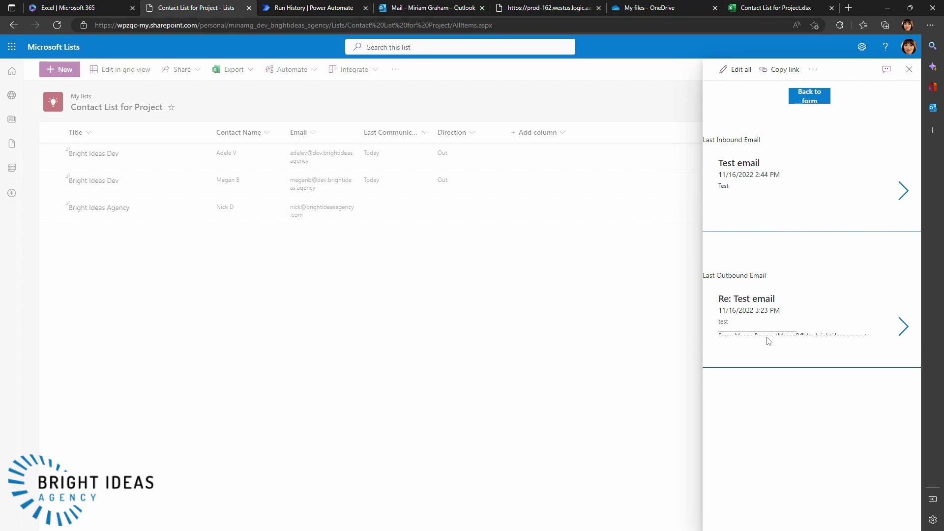
{"action": "left_click", "coordinate": [909, 69]}
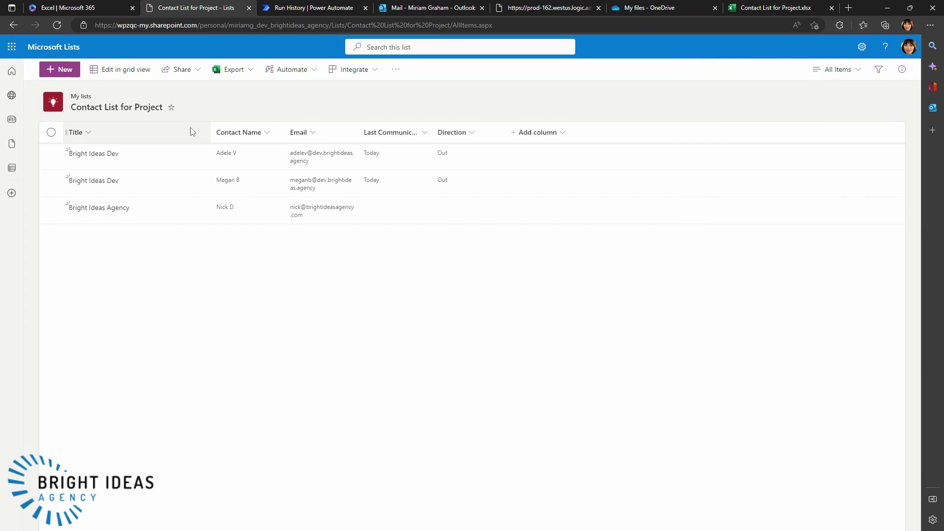